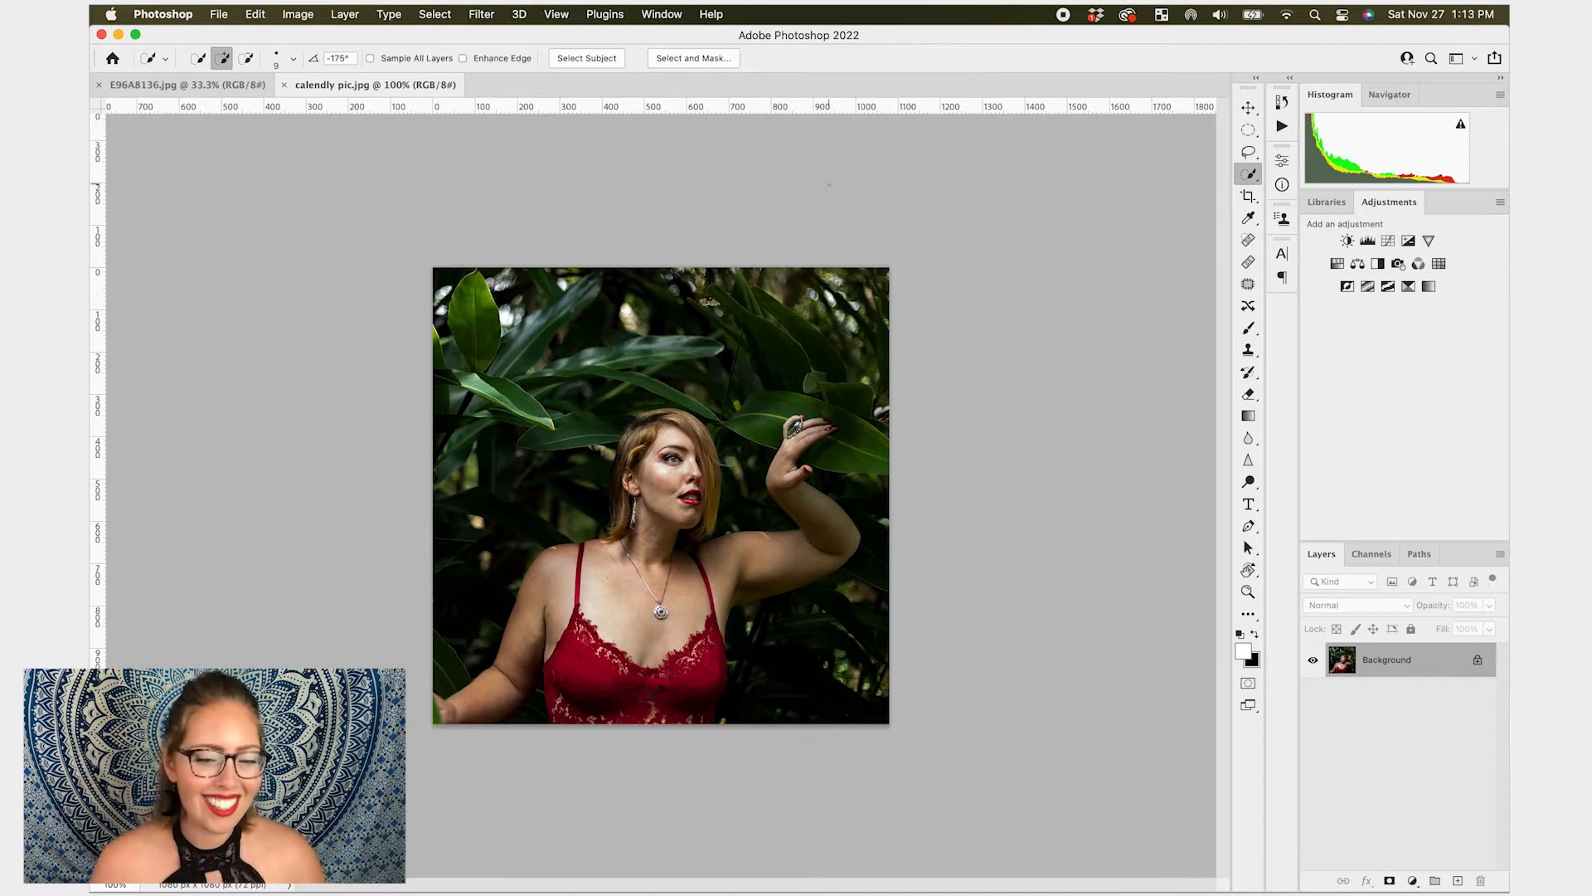
- Open the Liquify filter for the portrait photo
left_click(480, 15)
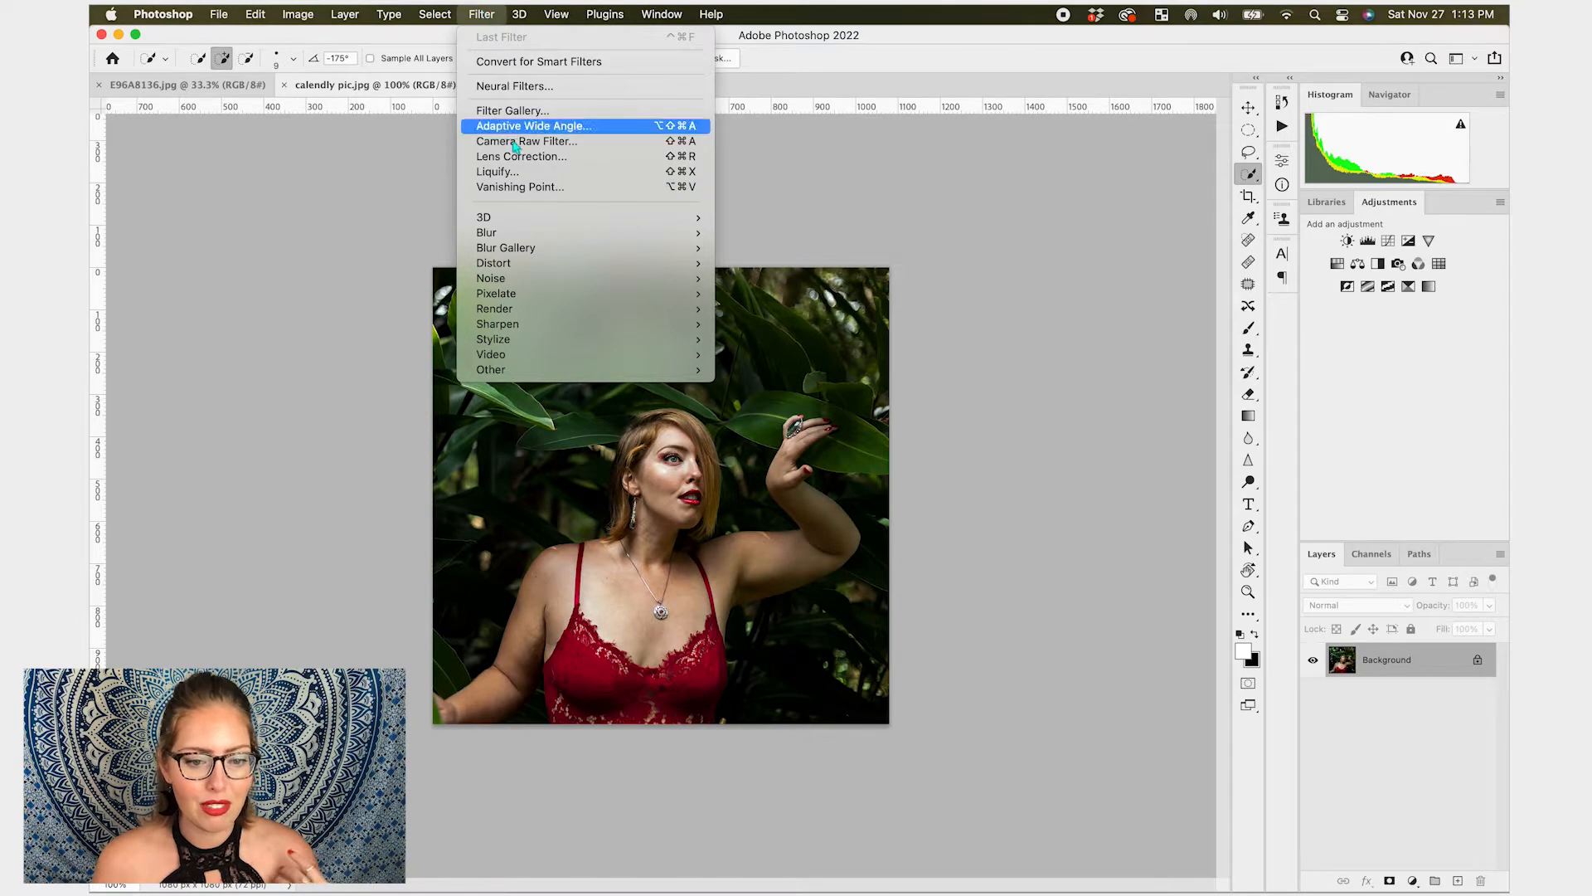
left_click(524, 171)
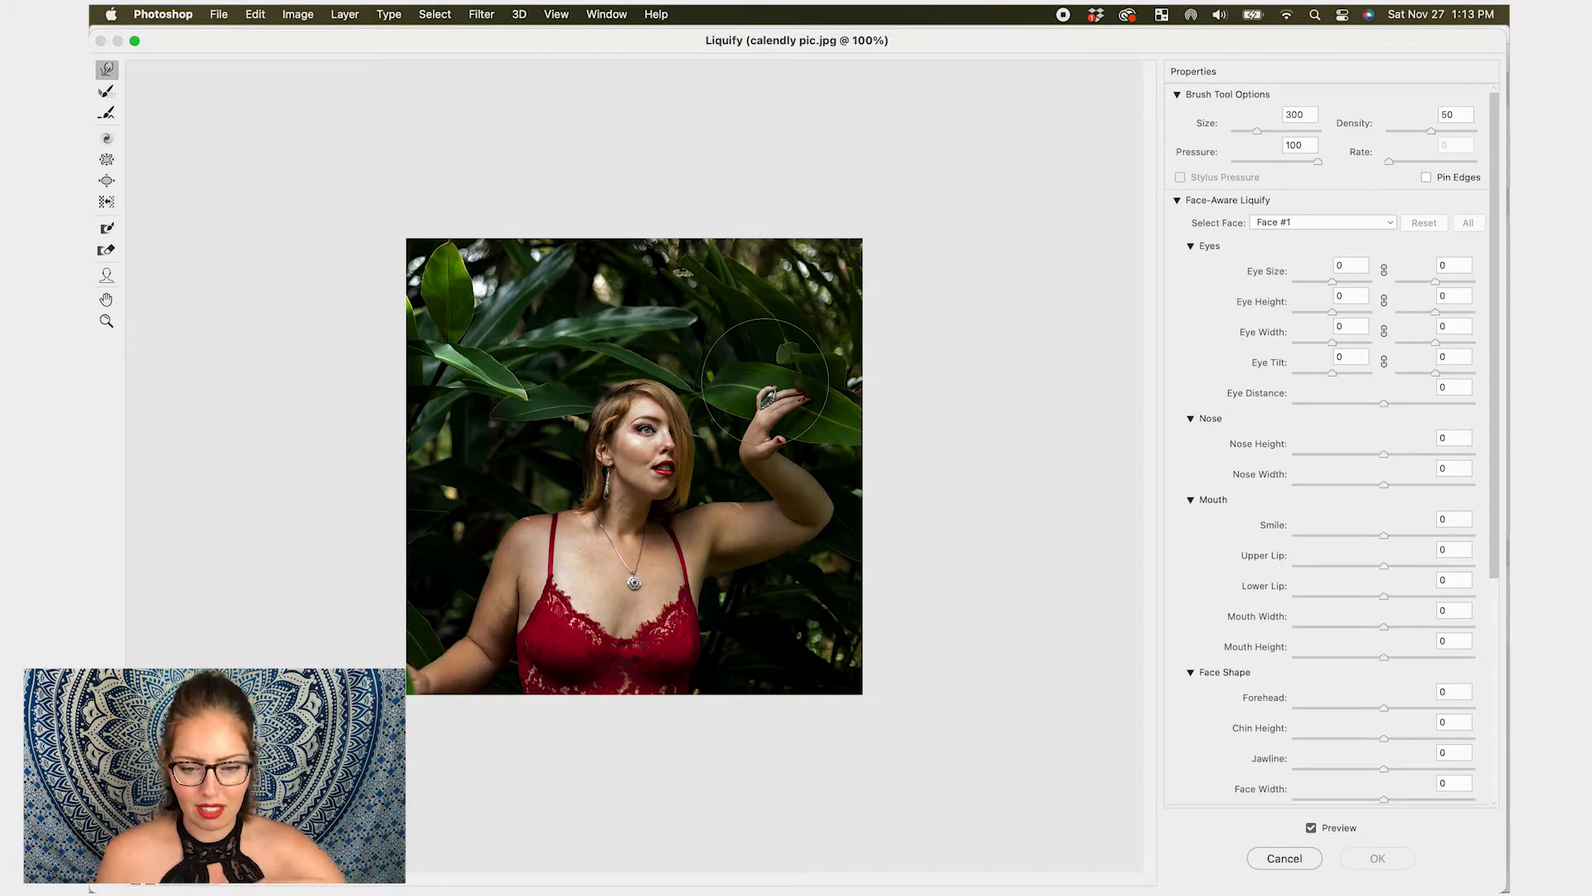
- With the Forward Warp brush at size 125, push the hair at the top of her head slightly outward
key("super+equal")
key("super+equal")
key("super+equal")
key("bracketleft")
key("bracketleft")
key("bracketleft")
key("bracketleft")
scroll(680, 149, "up", 5)
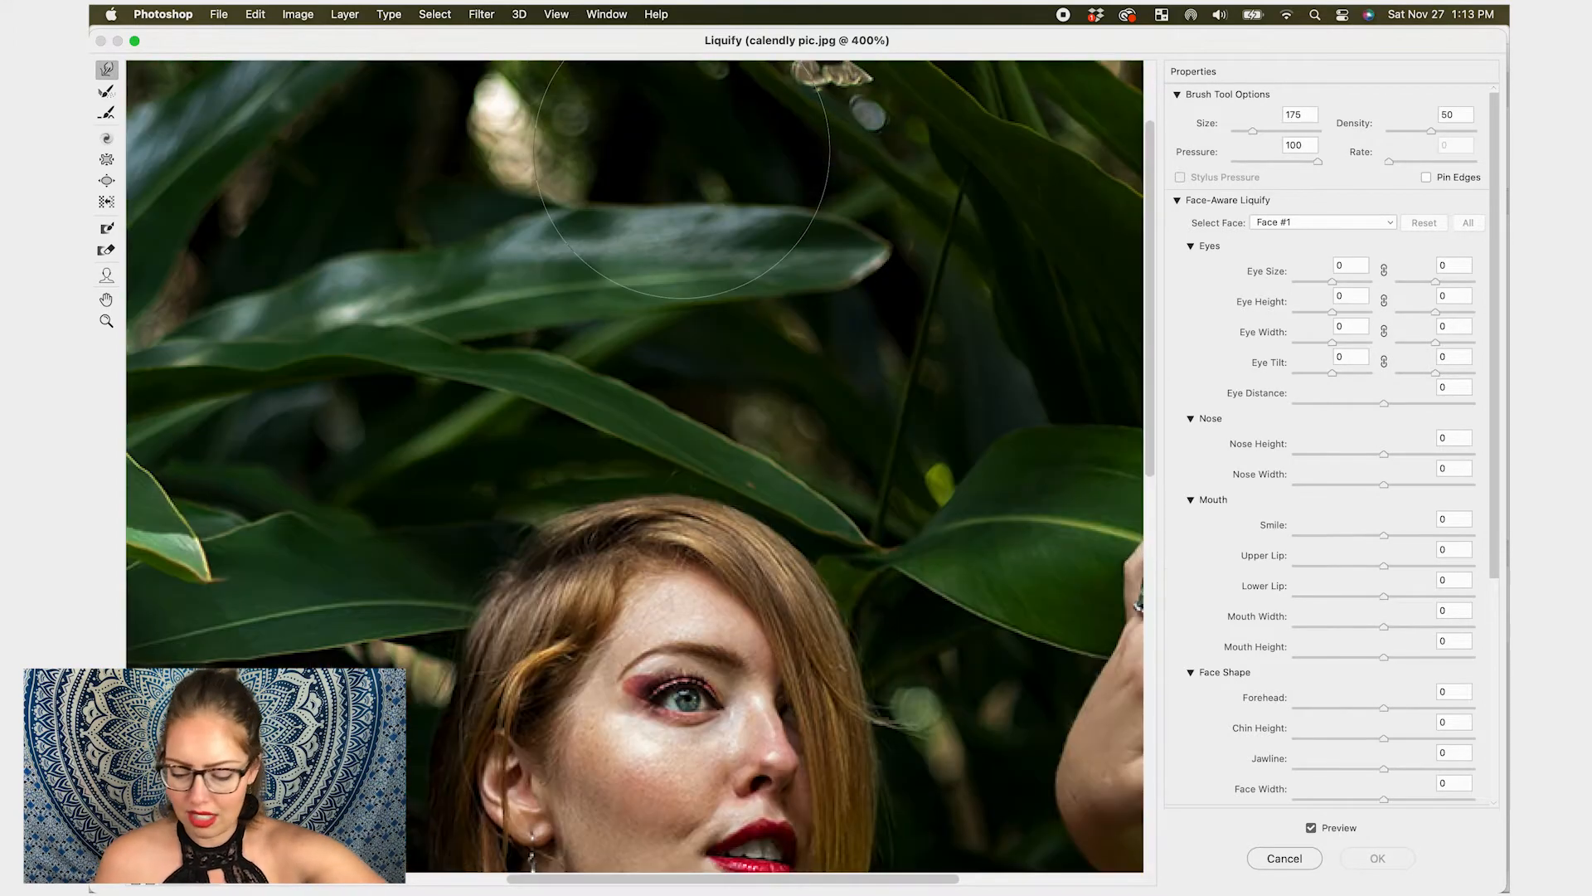
key("super+minus")
scroll(699, 389, "down", 5)
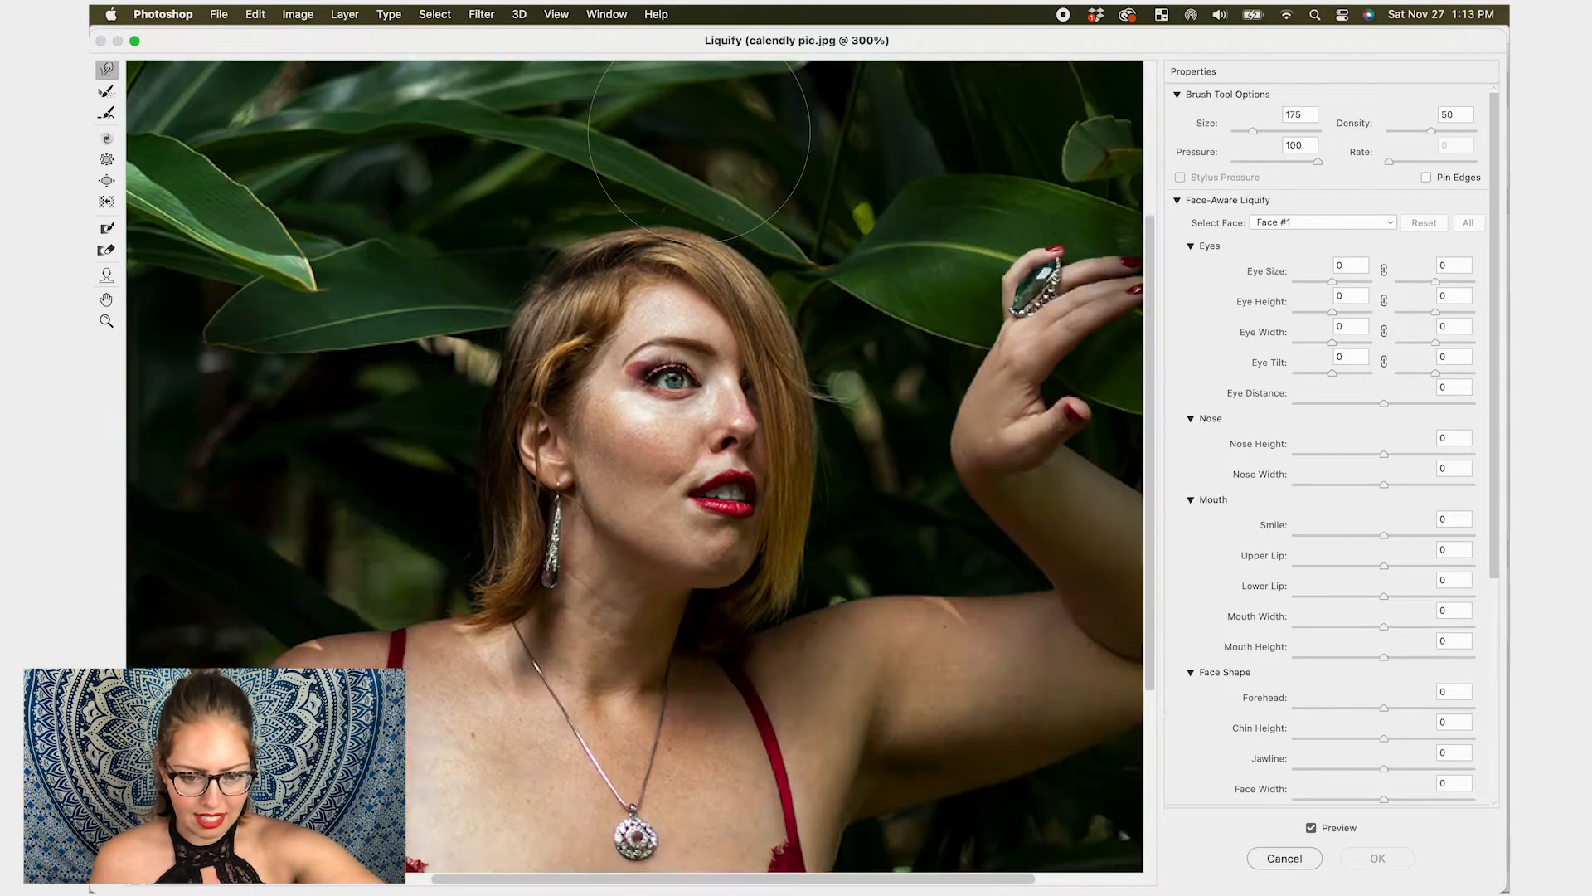
scroll(699, 388, "up", 2)
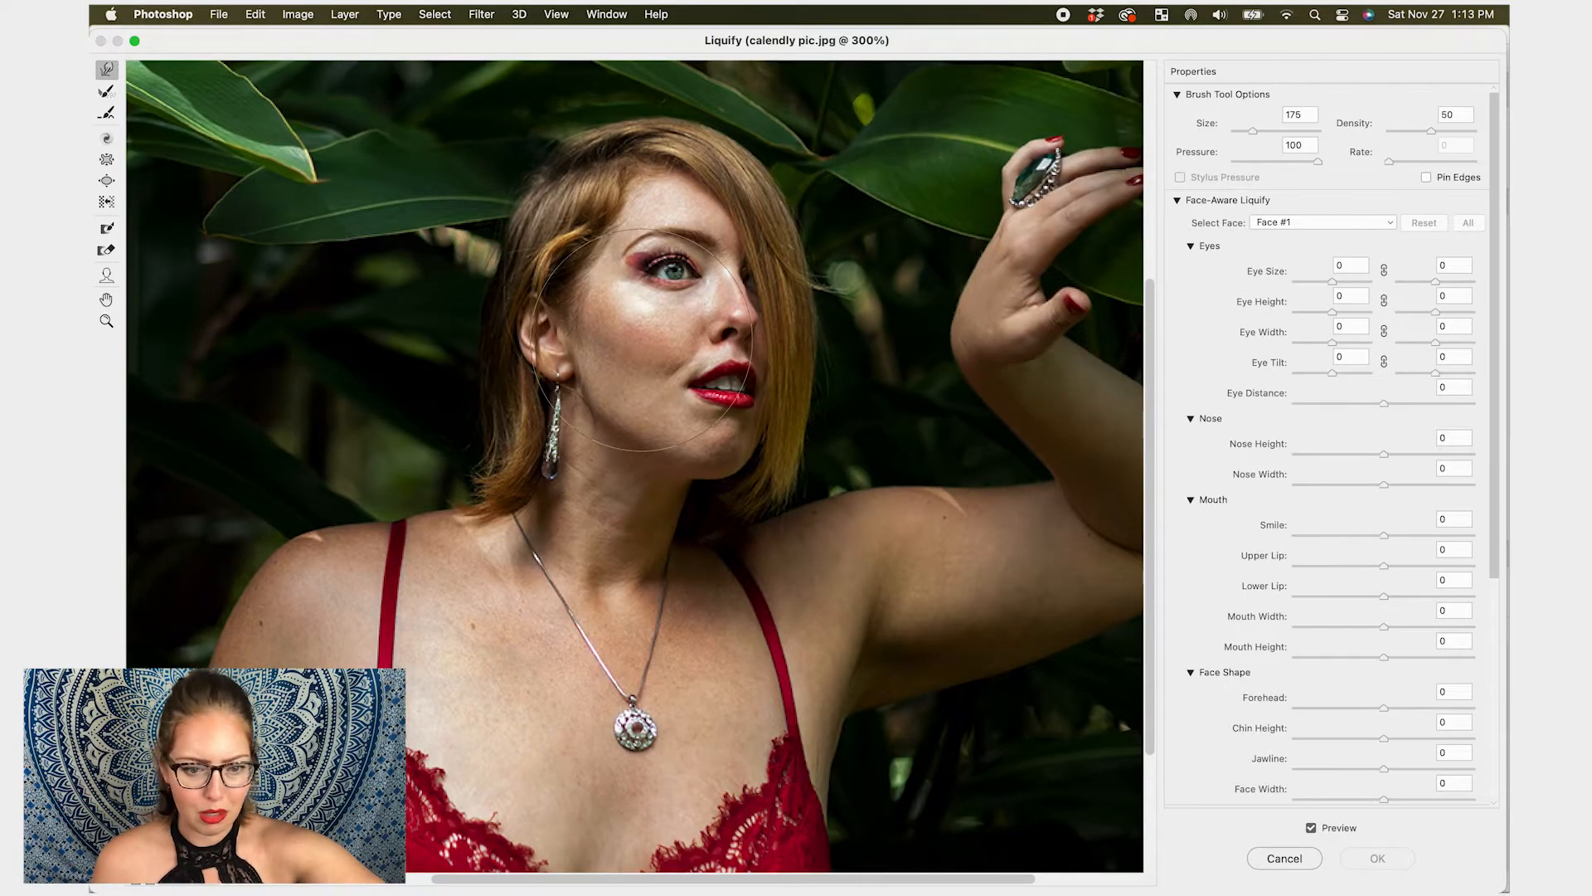
scroll(643, 340, "up", 4)
key("bracketleft")
key("bracketleft")
key("bracketleft")
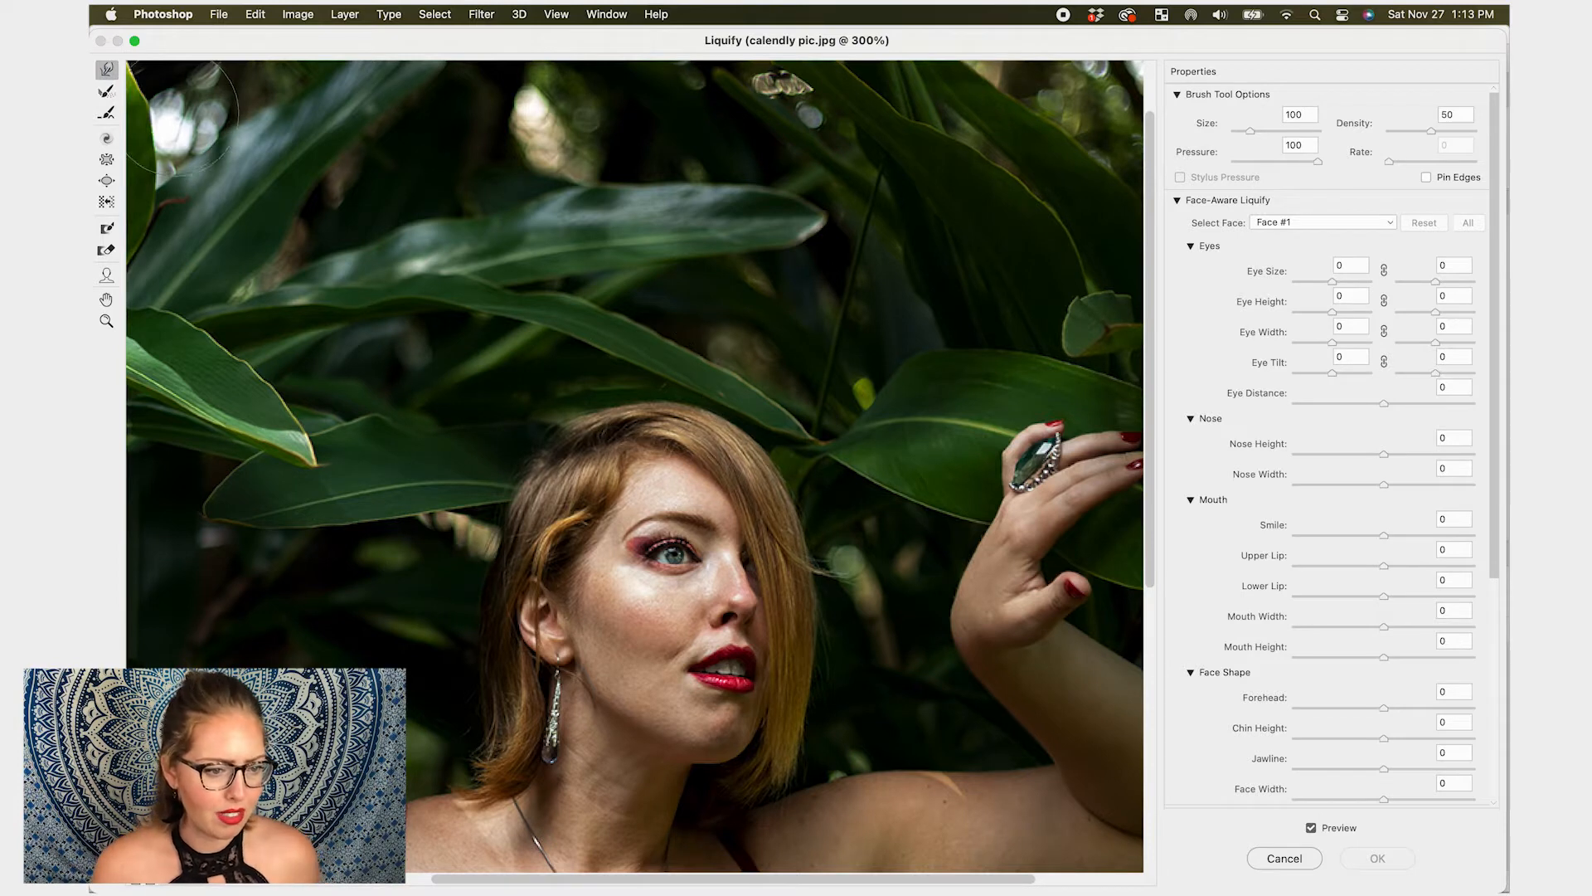
left_click(107, 92)
left_click(109, 70)
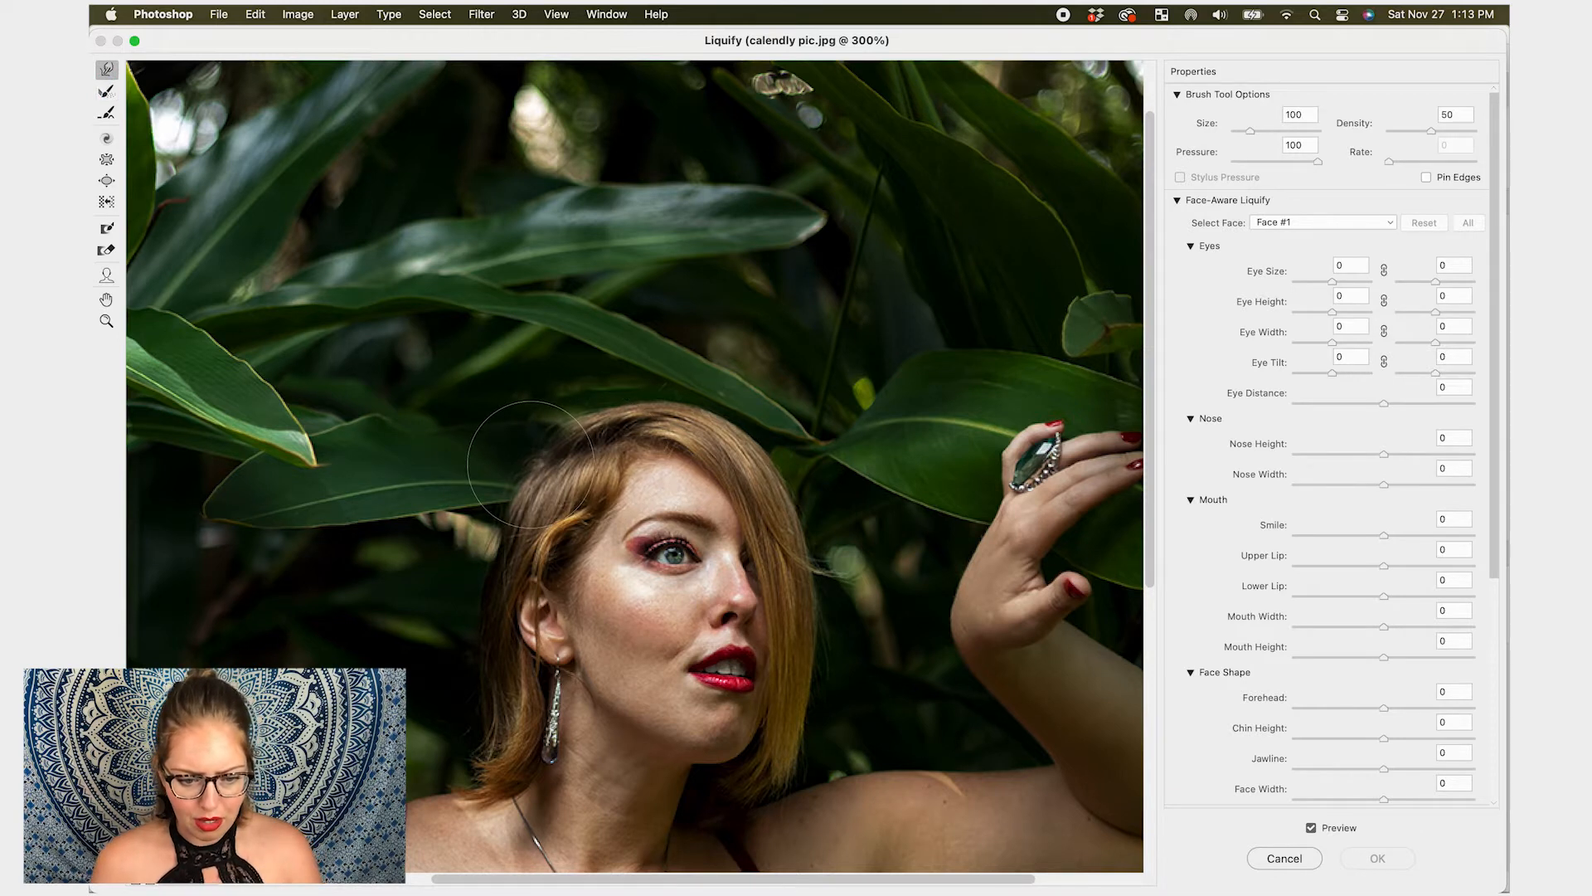
key("bracketright")
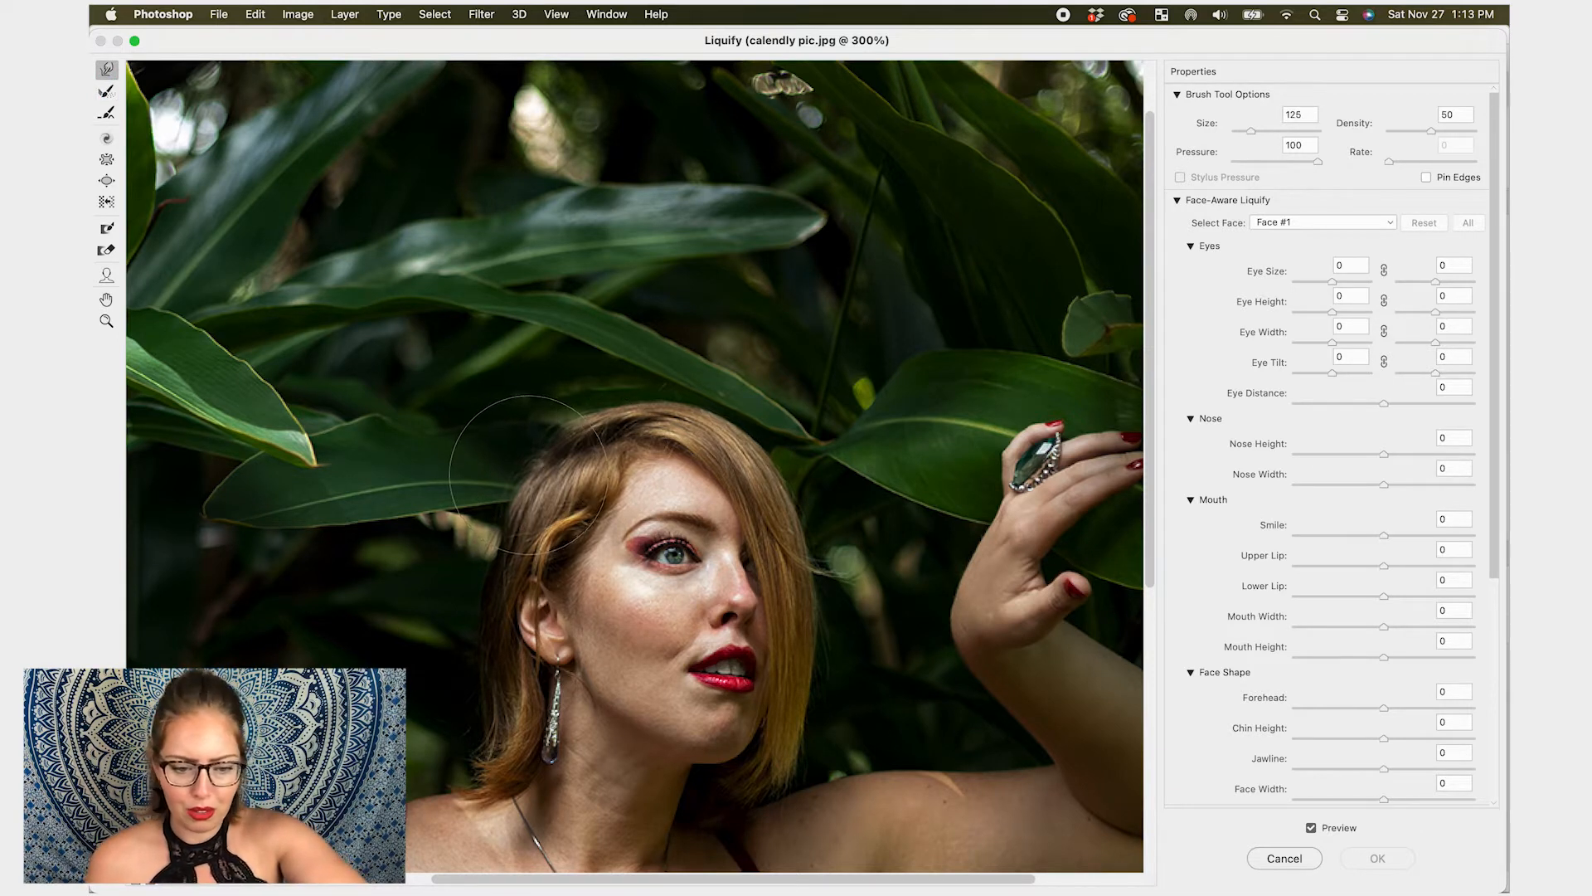
left_click_drag(531, 462, 543, 448)
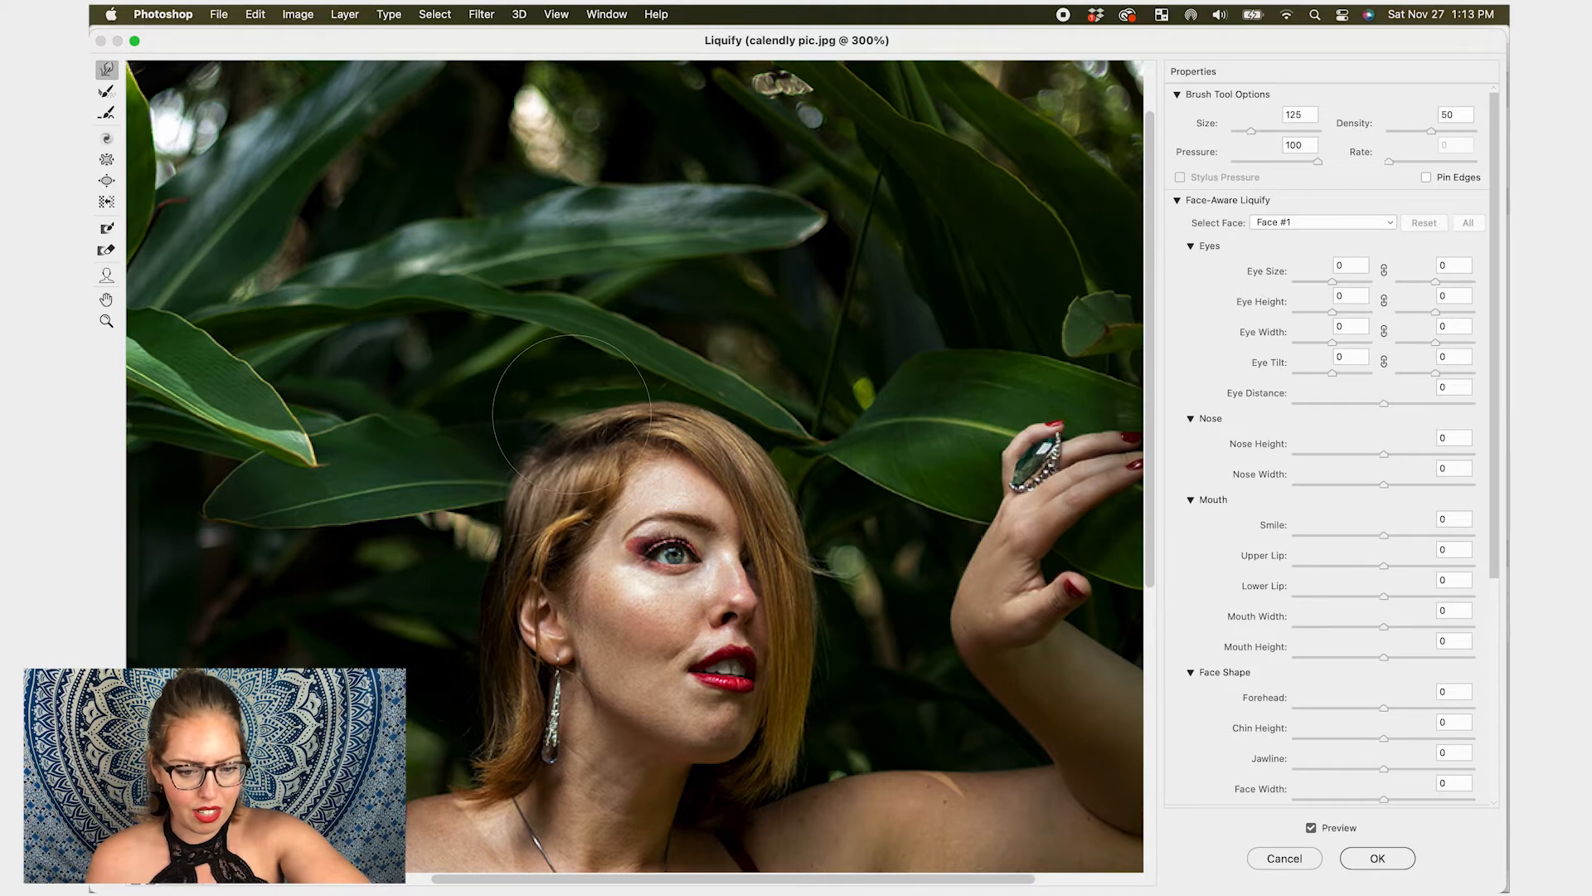
mouse_move(624, 393)
left_mouse_down()
mouse_move(657, 383)
mouse_move(761, 413)
left_mouse_up()
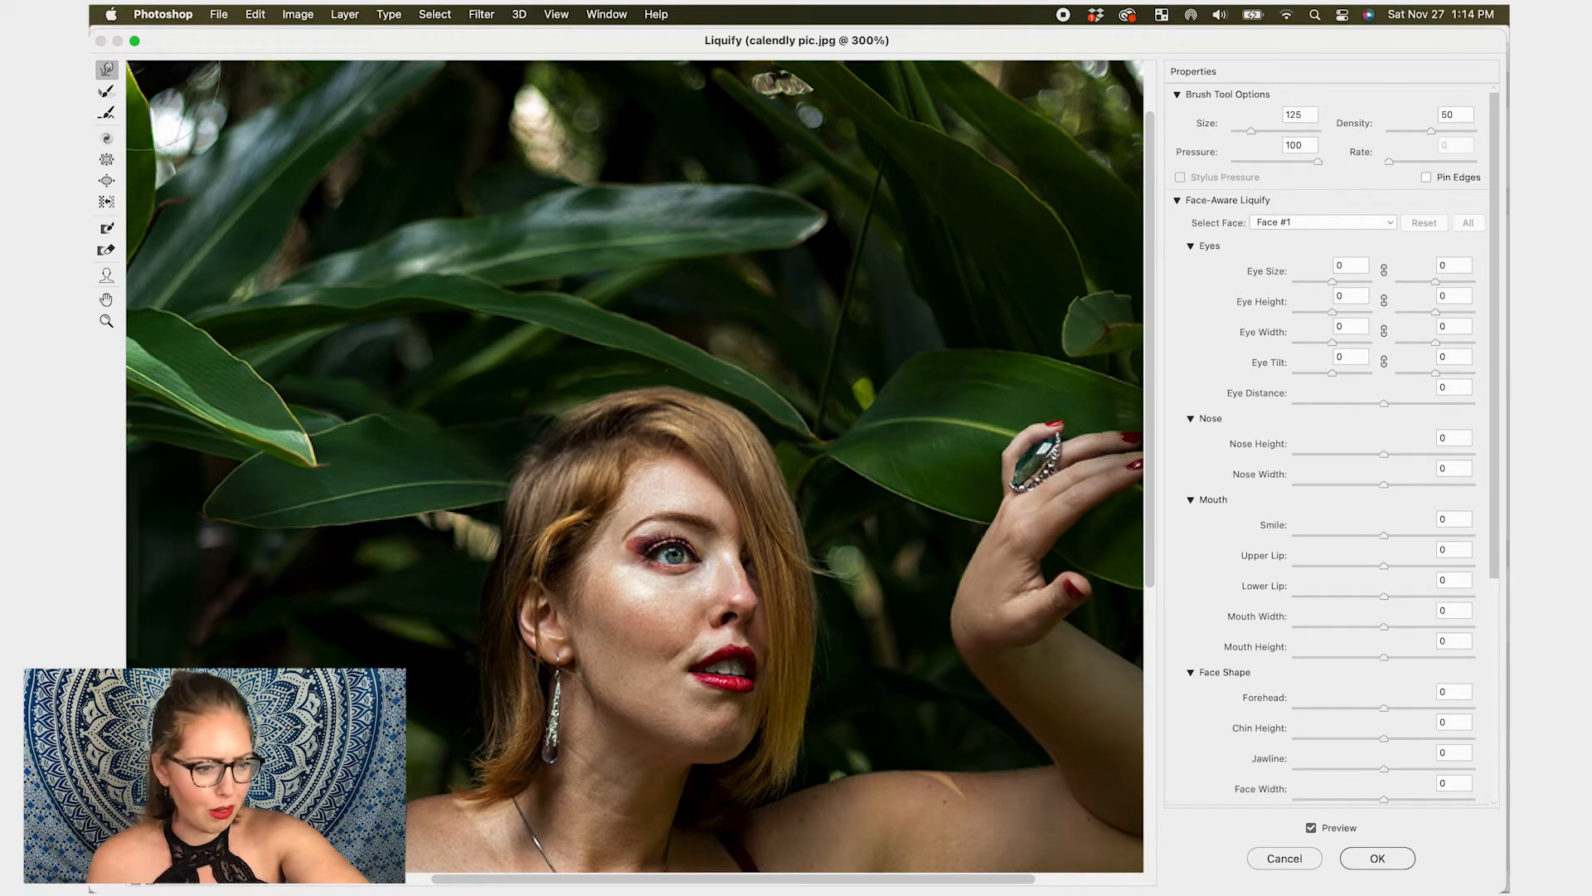
- Brush the warped hair back to its original shape with the Reconstruct tool and return to Forward Warp
left_click(106, 91)
mouse_move(721, 373)
left_mouse_down()
mouse_move(579, 374)
mouse_move(525, 390)
mouse_move(744, 417)
mouse_move(766, 442)
mouse_move(668, 393)
mouse_move(543, 451)
mouse_move(602, 422)
mouse_move(751, 447)
mouse_move(695, 404)
left_mouse_up()
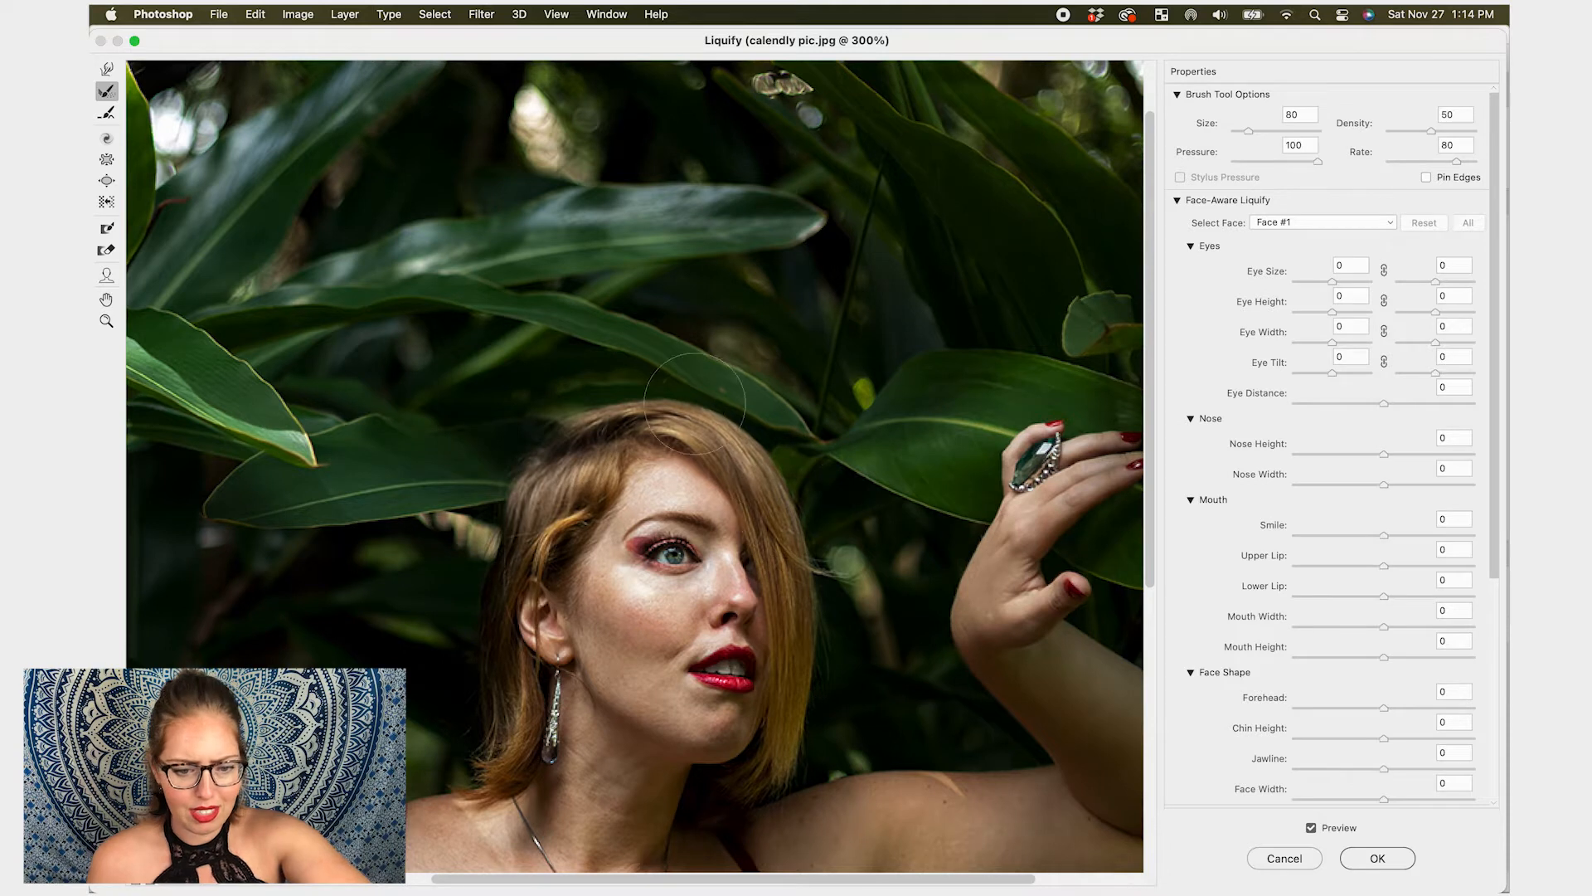
left_click(108, 103)
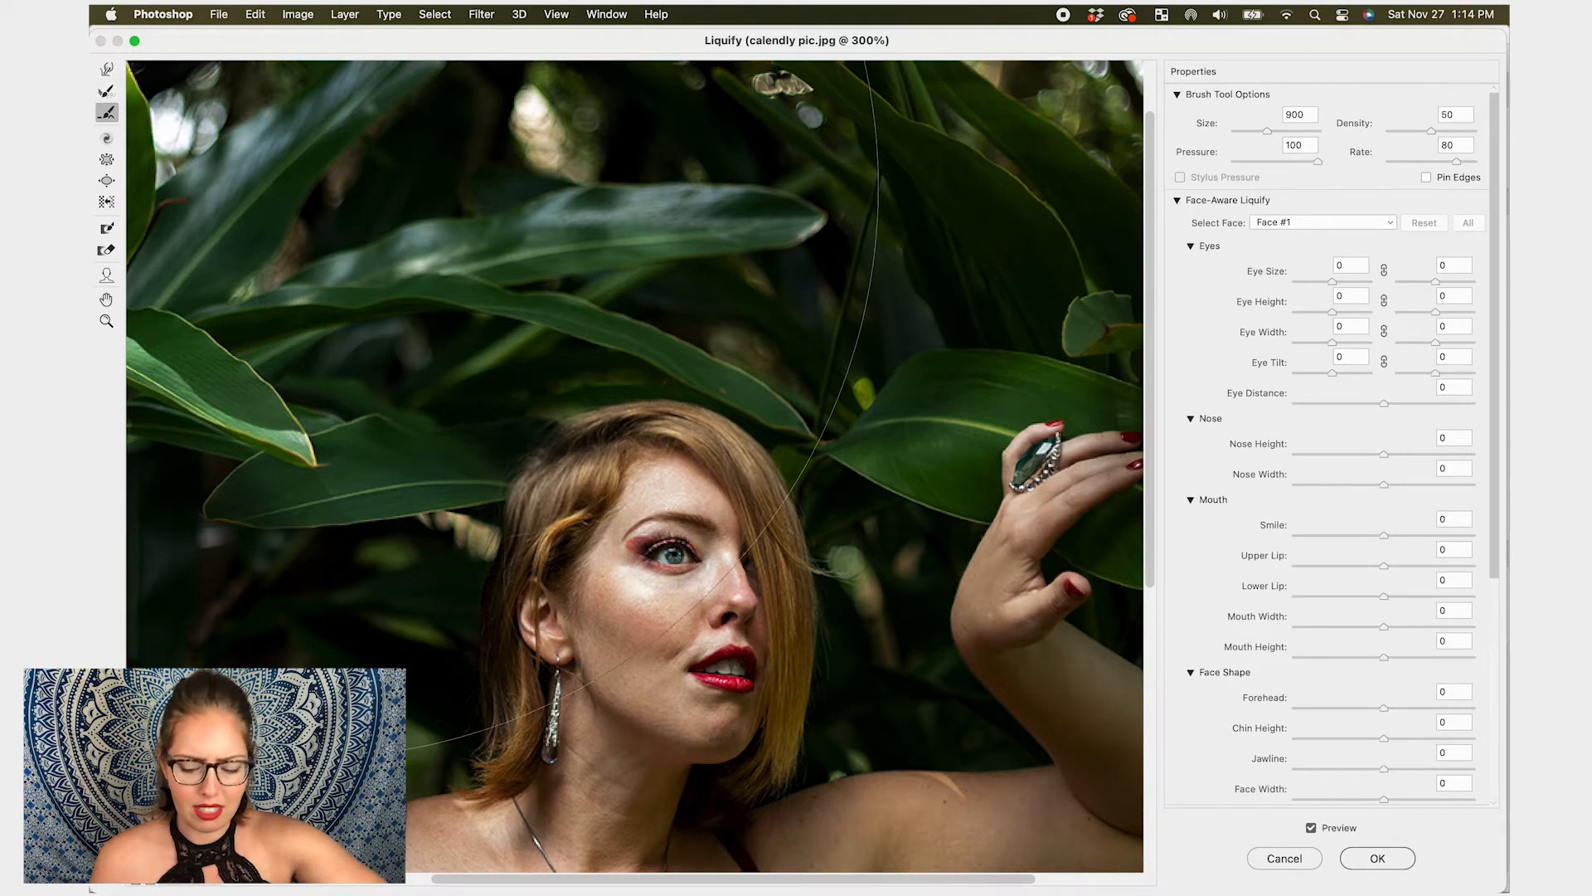
key("w")
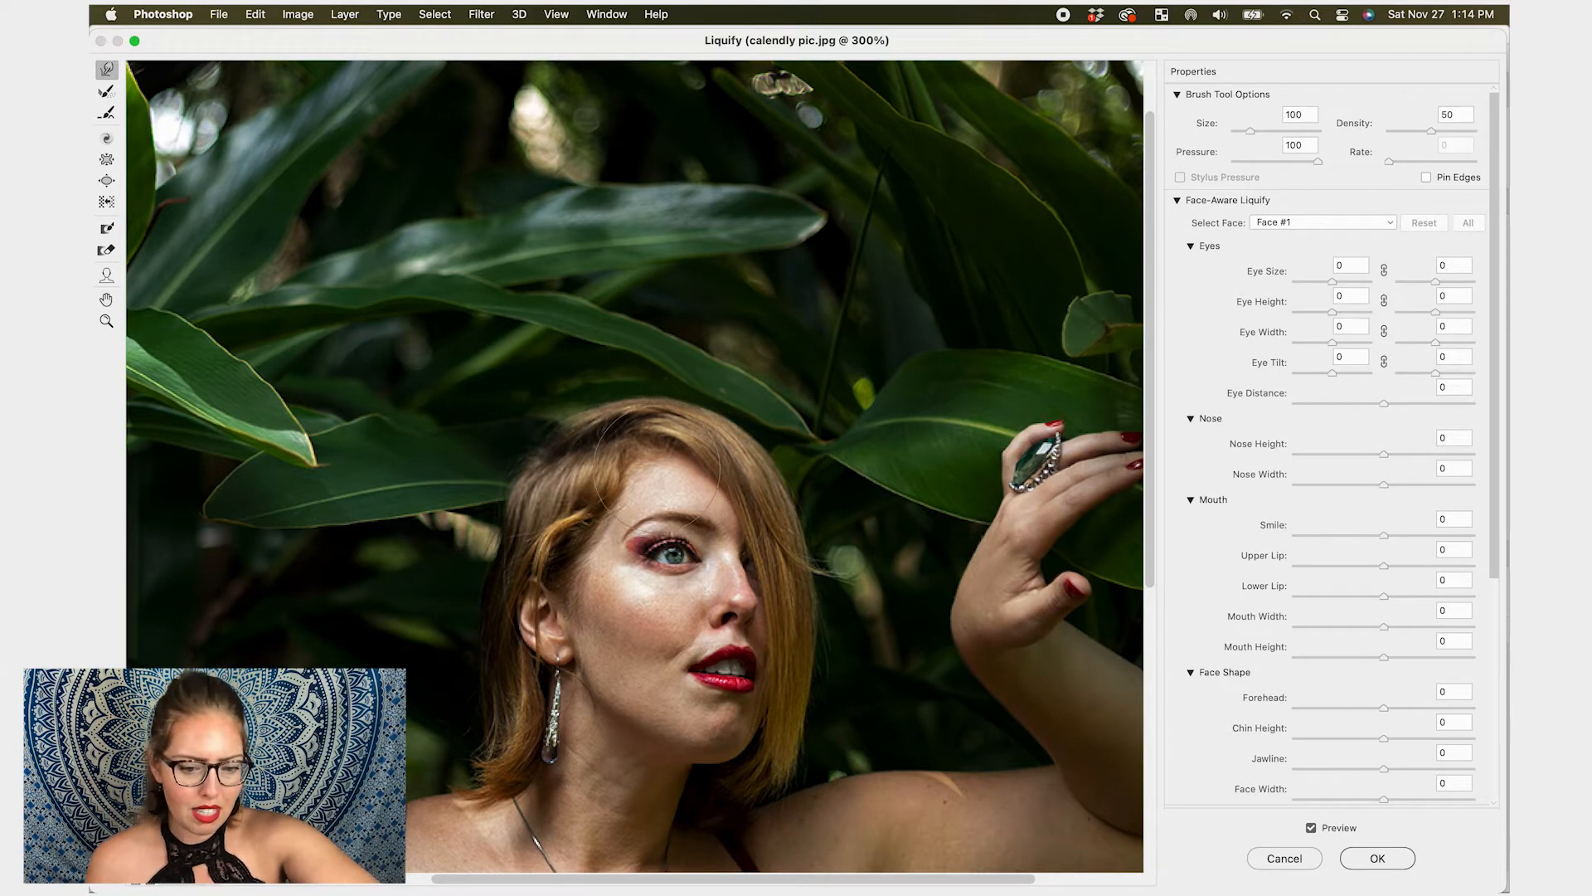
- Make small Forward Warp pushes along the top edge of the hair with a size 125 brush
key("bracketleft")
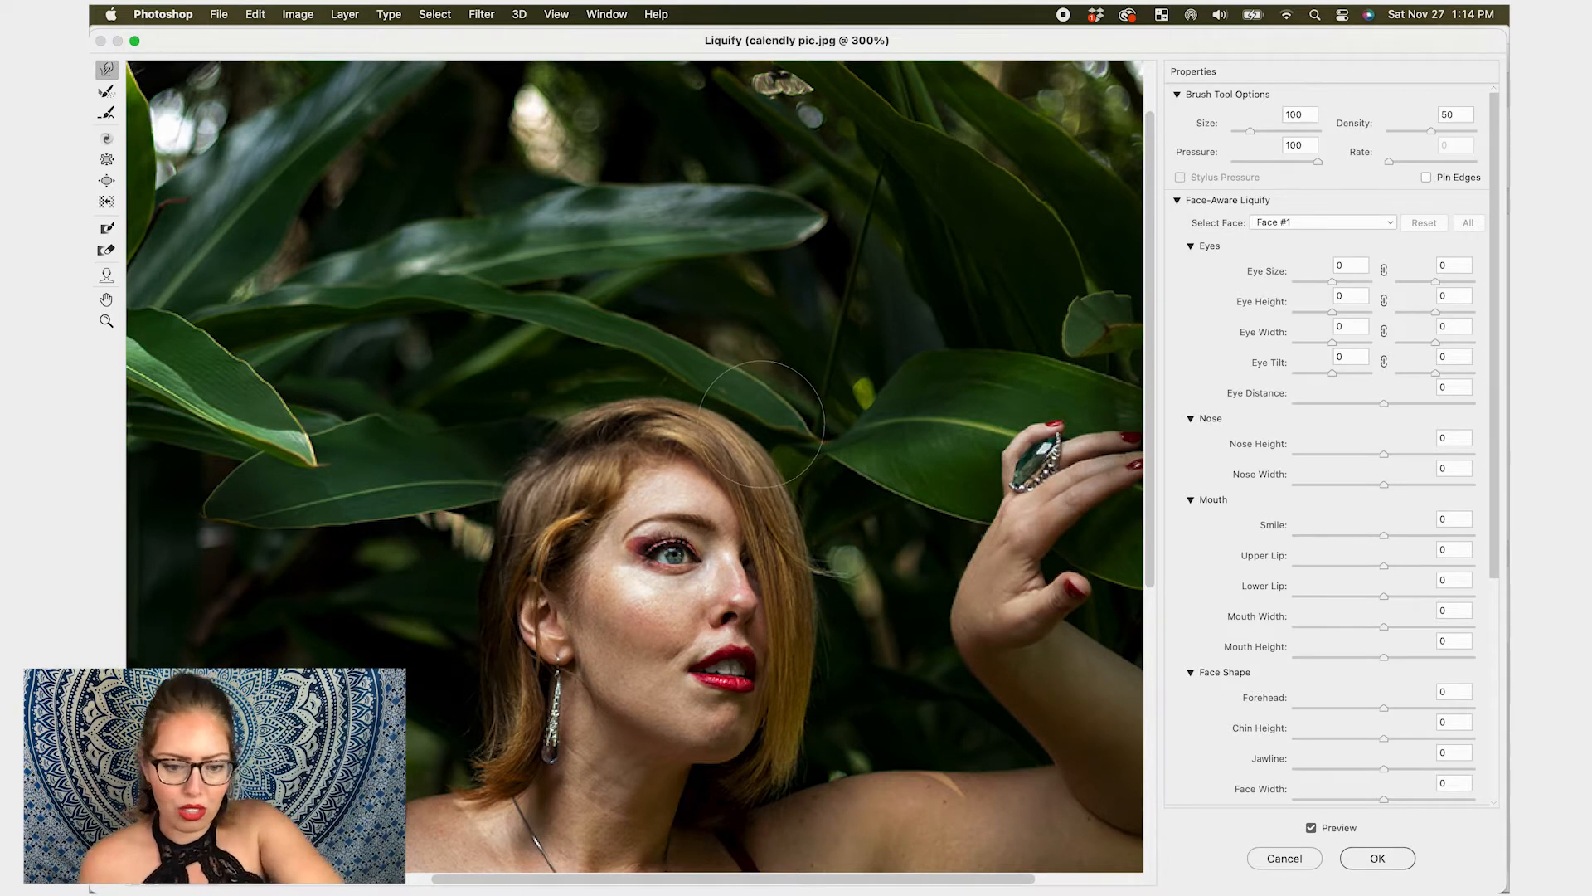
key("bracketright")
left_click_drag(706, 390, 707, 387)
left_click_drag(777, 441, 779, 435)
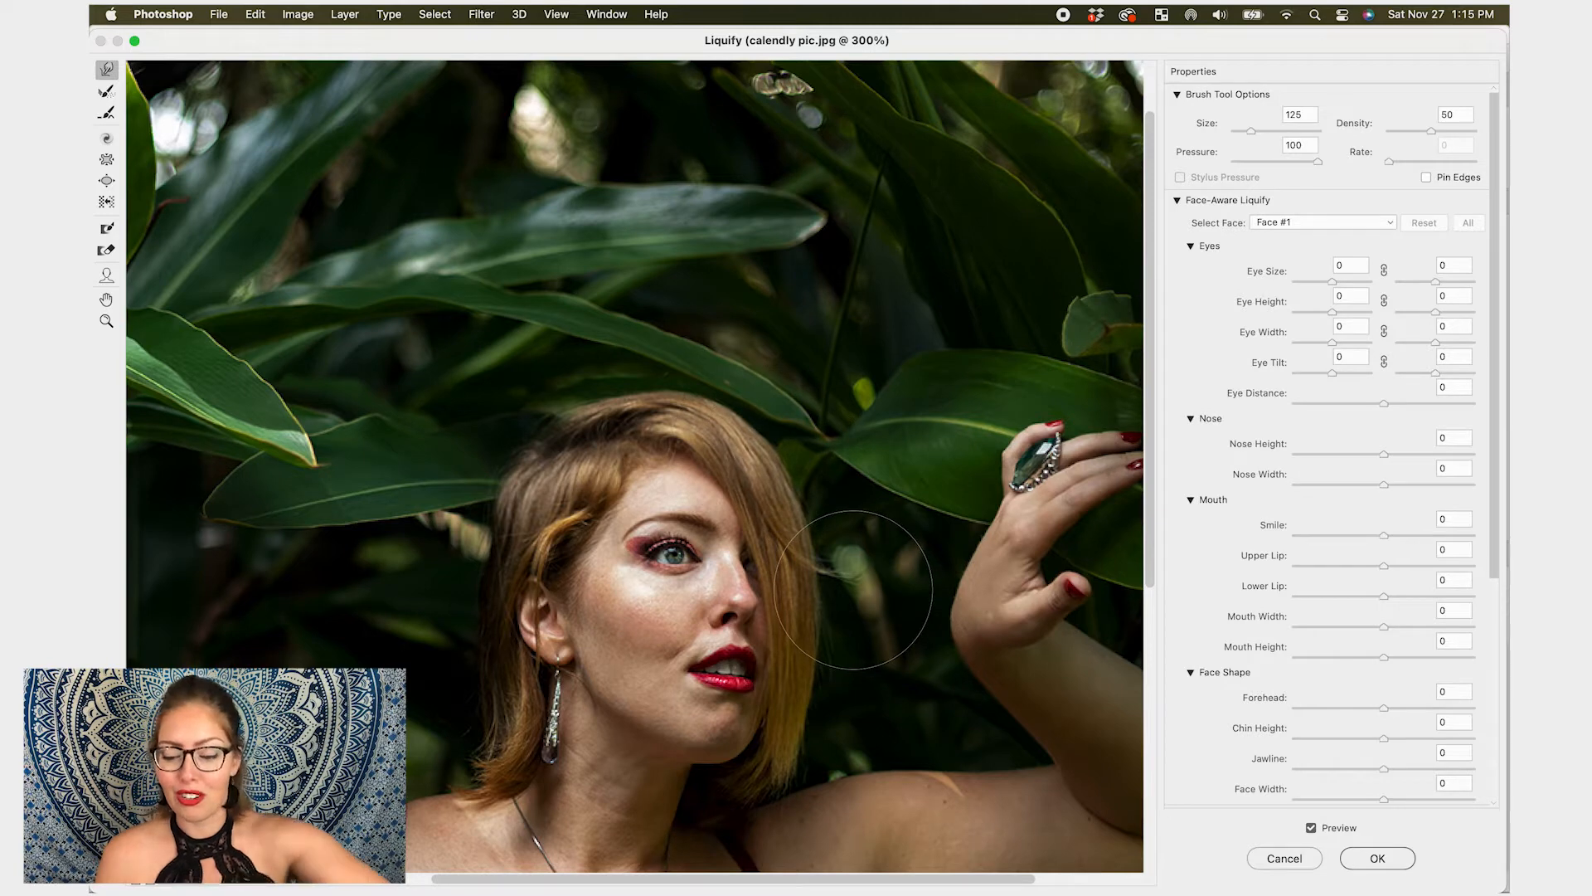
- Try warping the leaf above her head with a size 200 brush and undo the warps
key("super+minus")
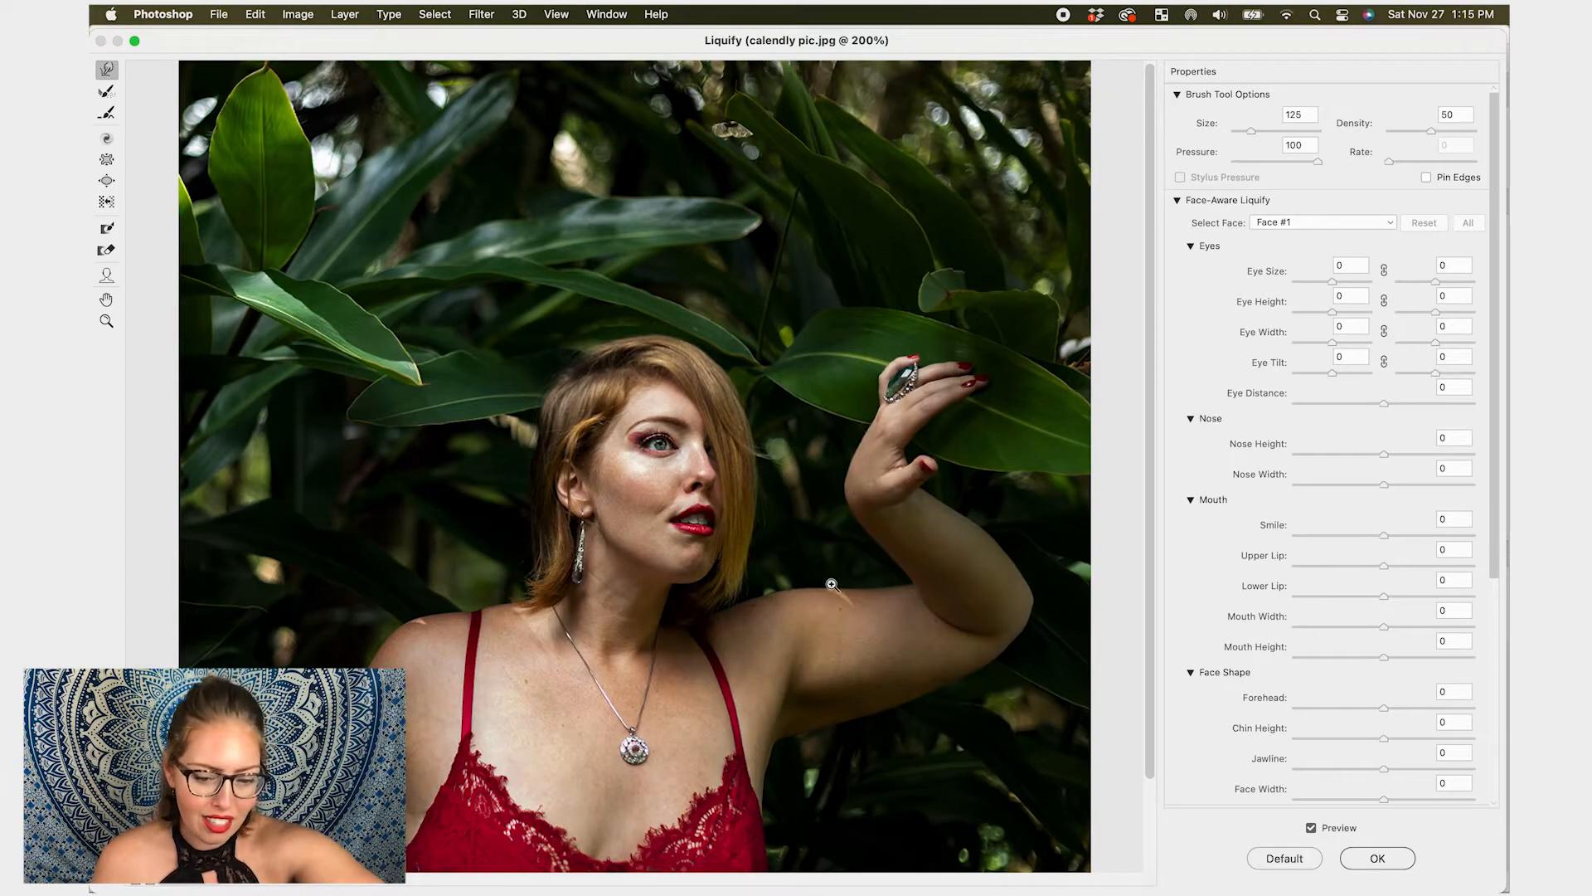
key("super+minus")
key("super+equal")
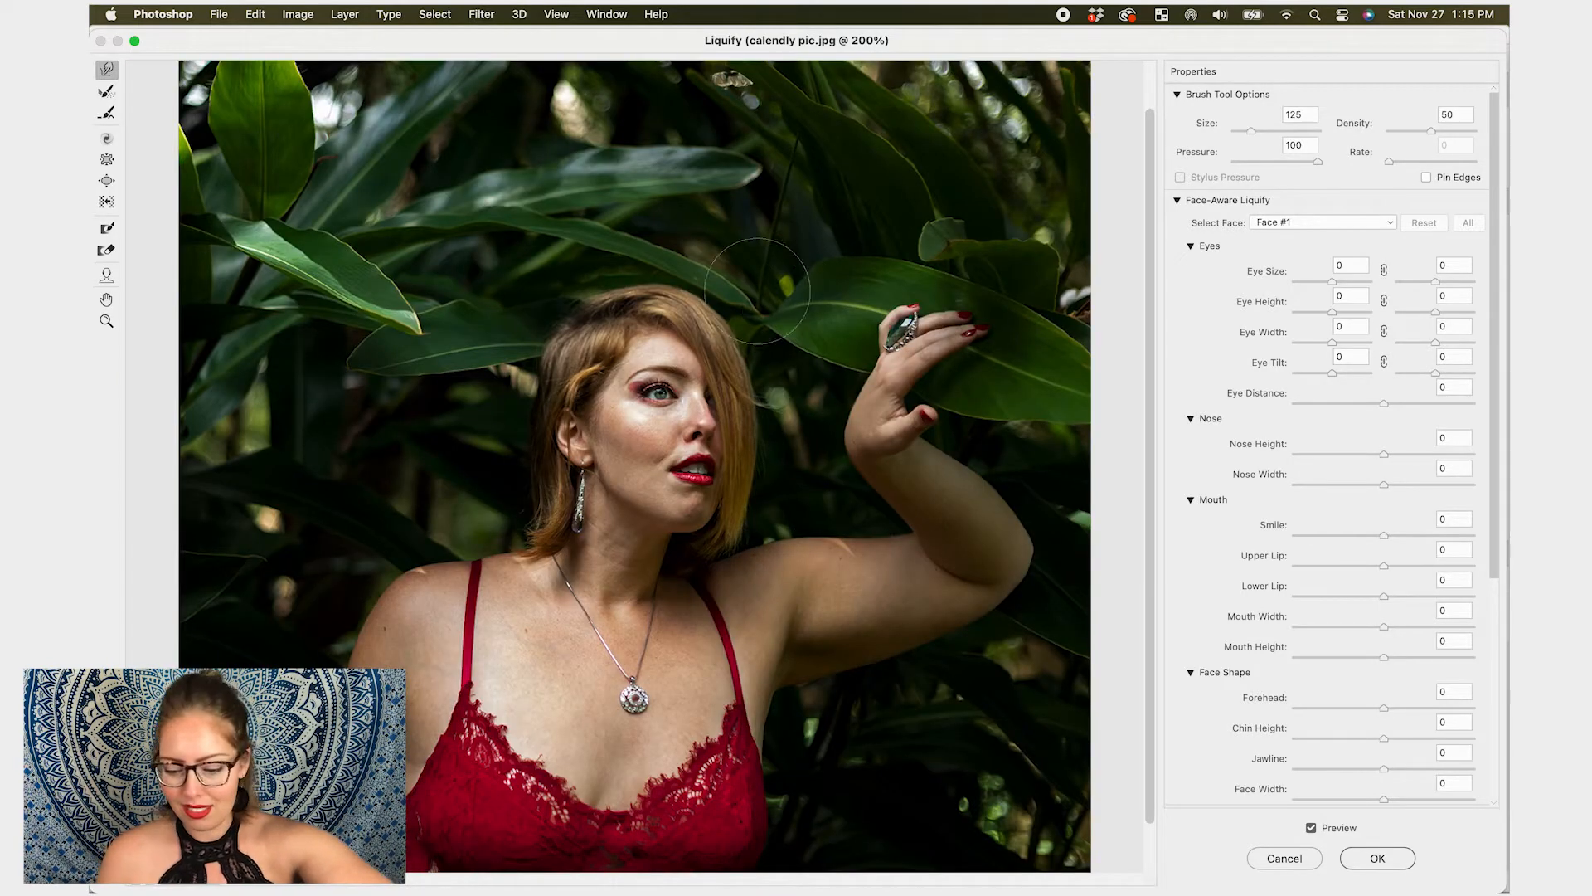
key("bracketright")
key("bracketright")
key("bracketright")
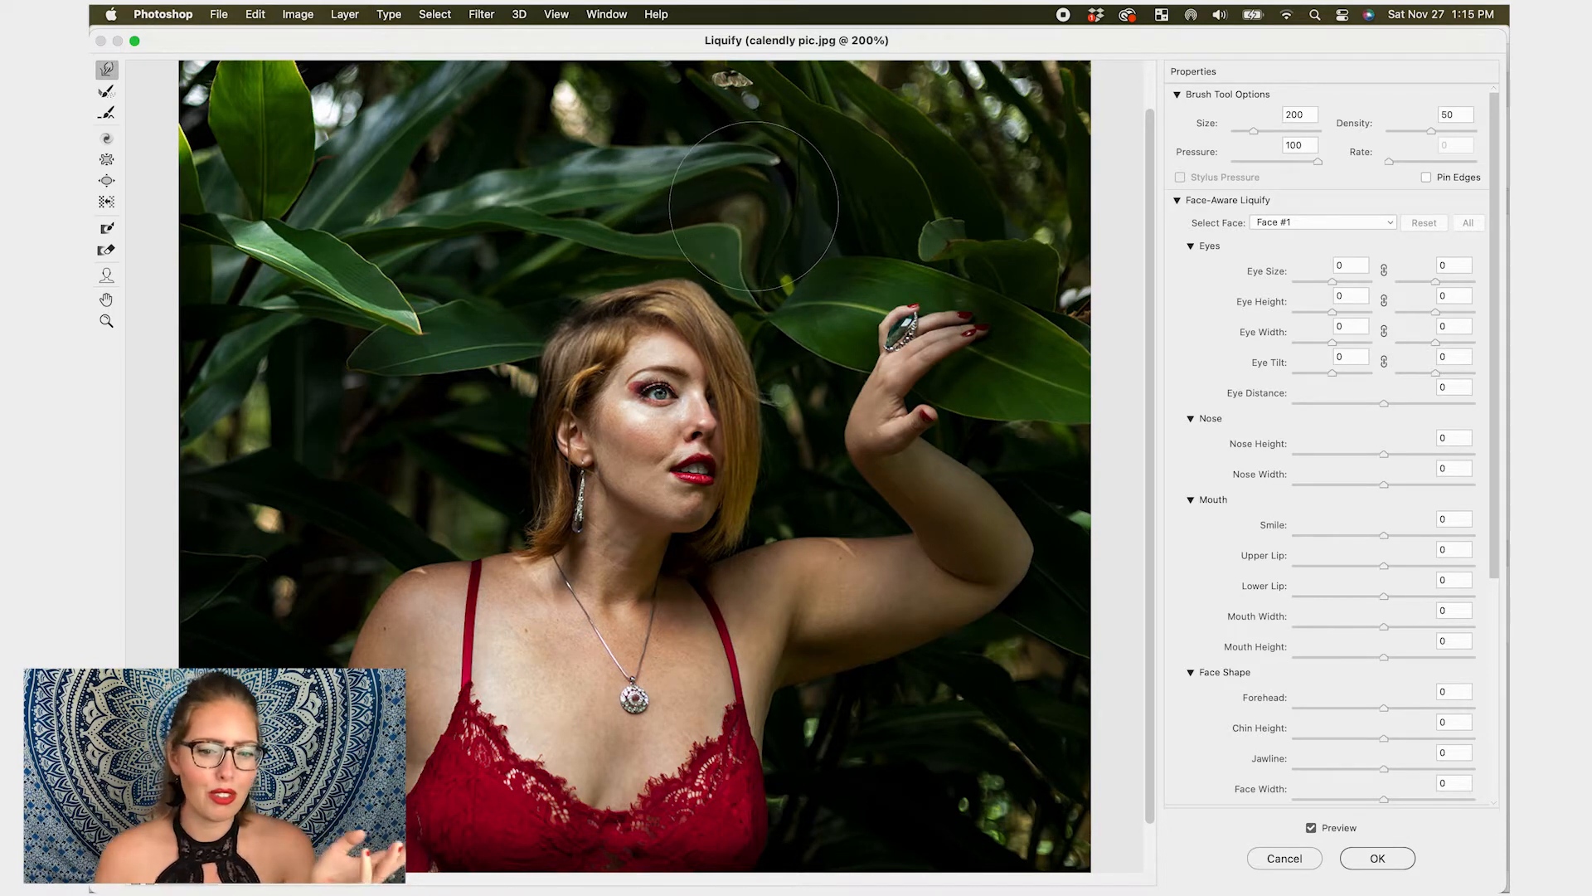
mouse_move(716, 230)
left_mouse_down()
mouse_move(758, 207)
mouse_move(848, 214)
mouse_move(670, 221)
mouse_move(584, 179)
mouse_move(531, 189)
left_mouse_up()
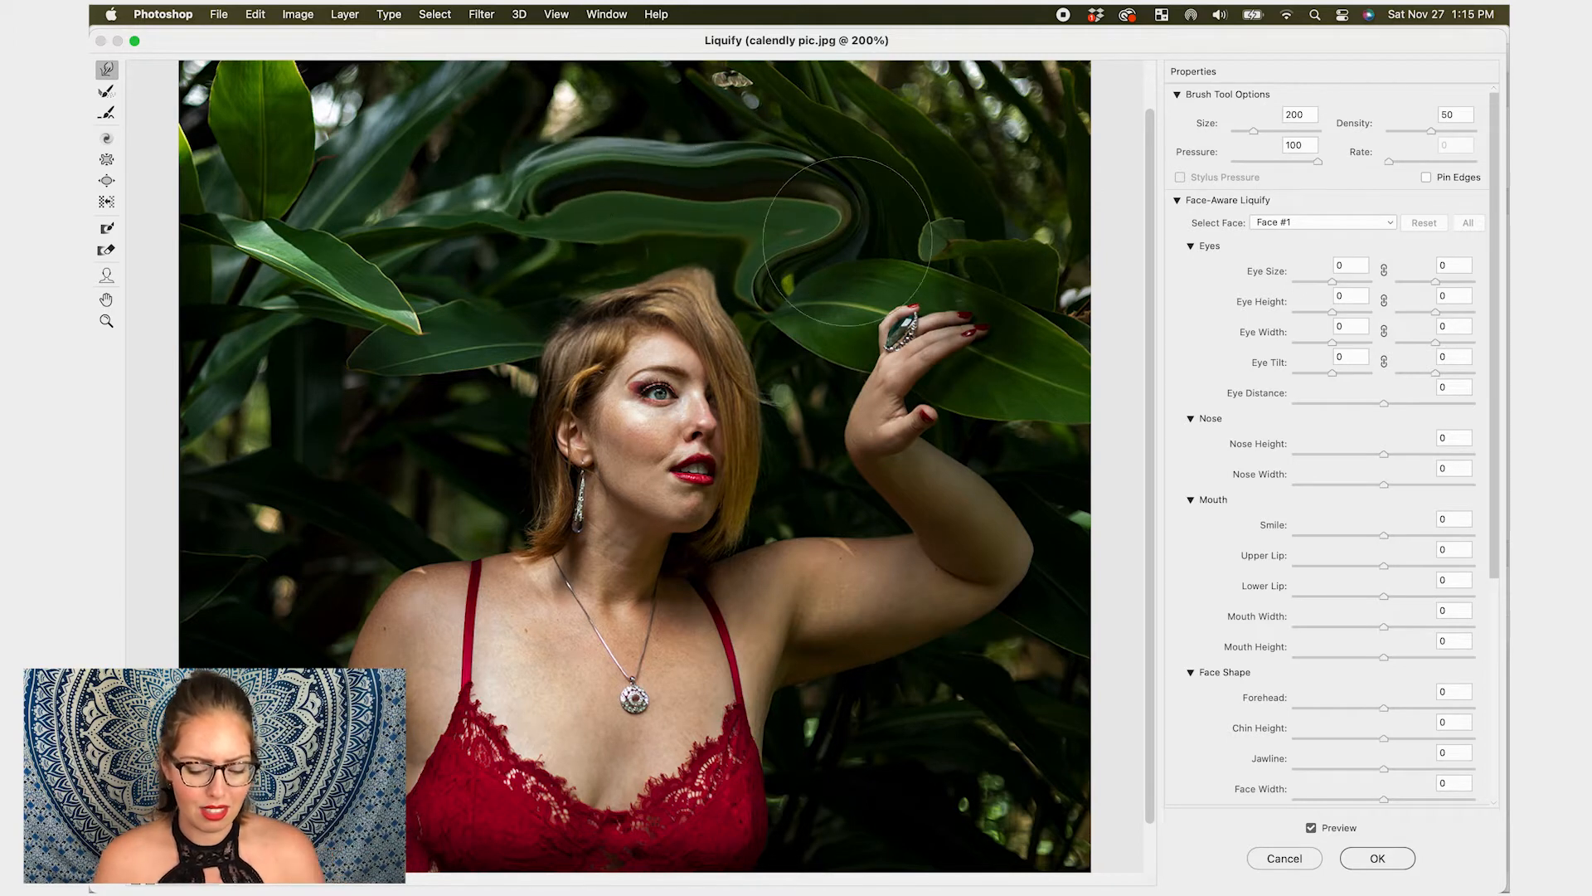
key("super+z")
key("super+z")
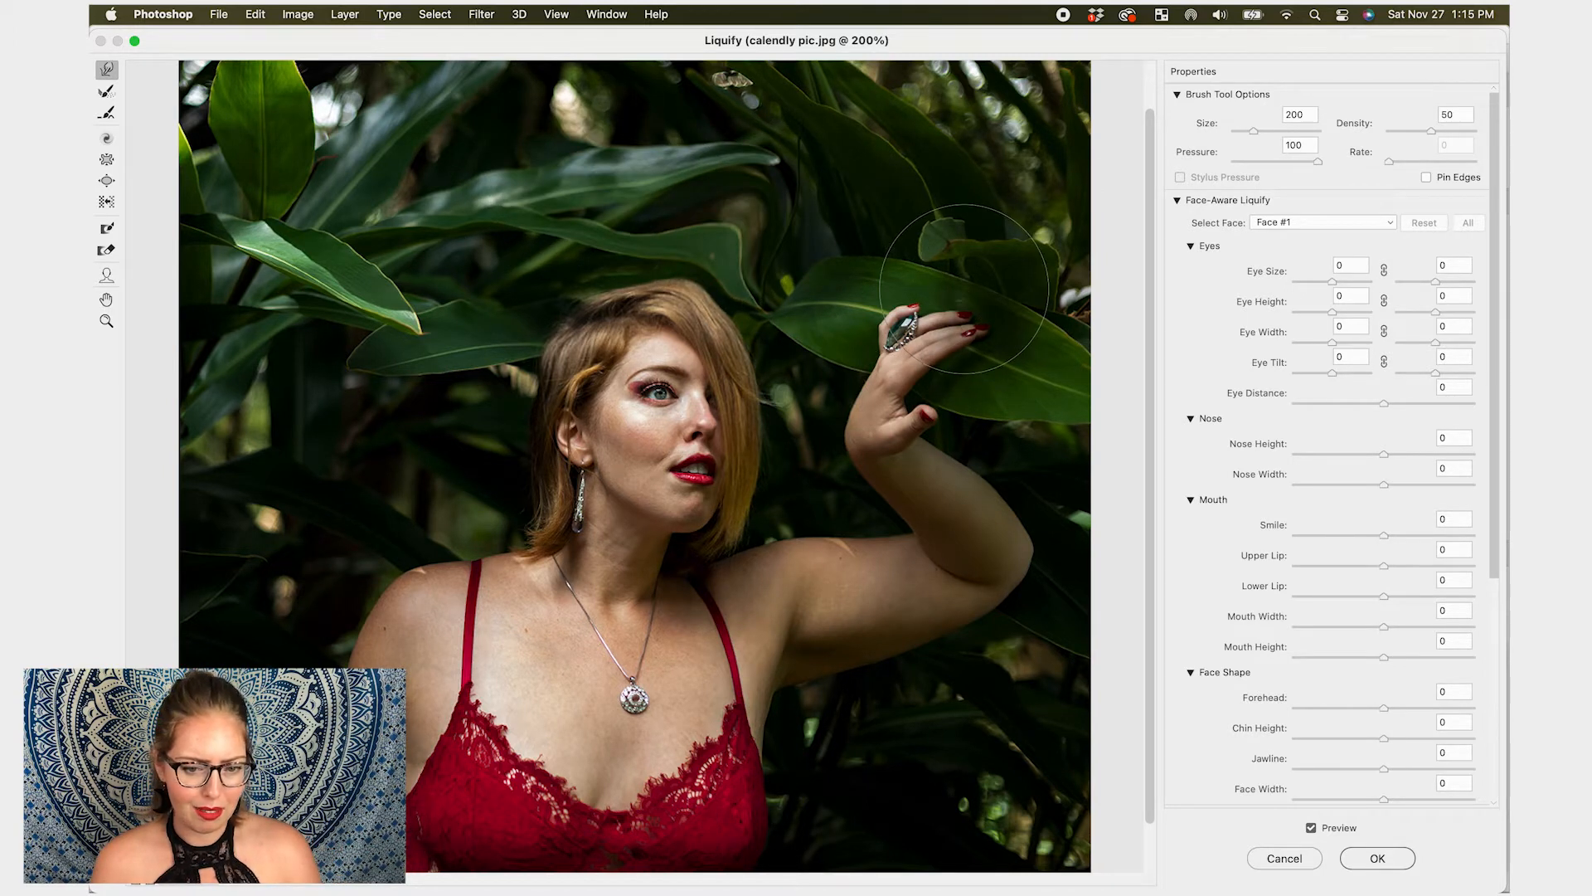
key("super+z")
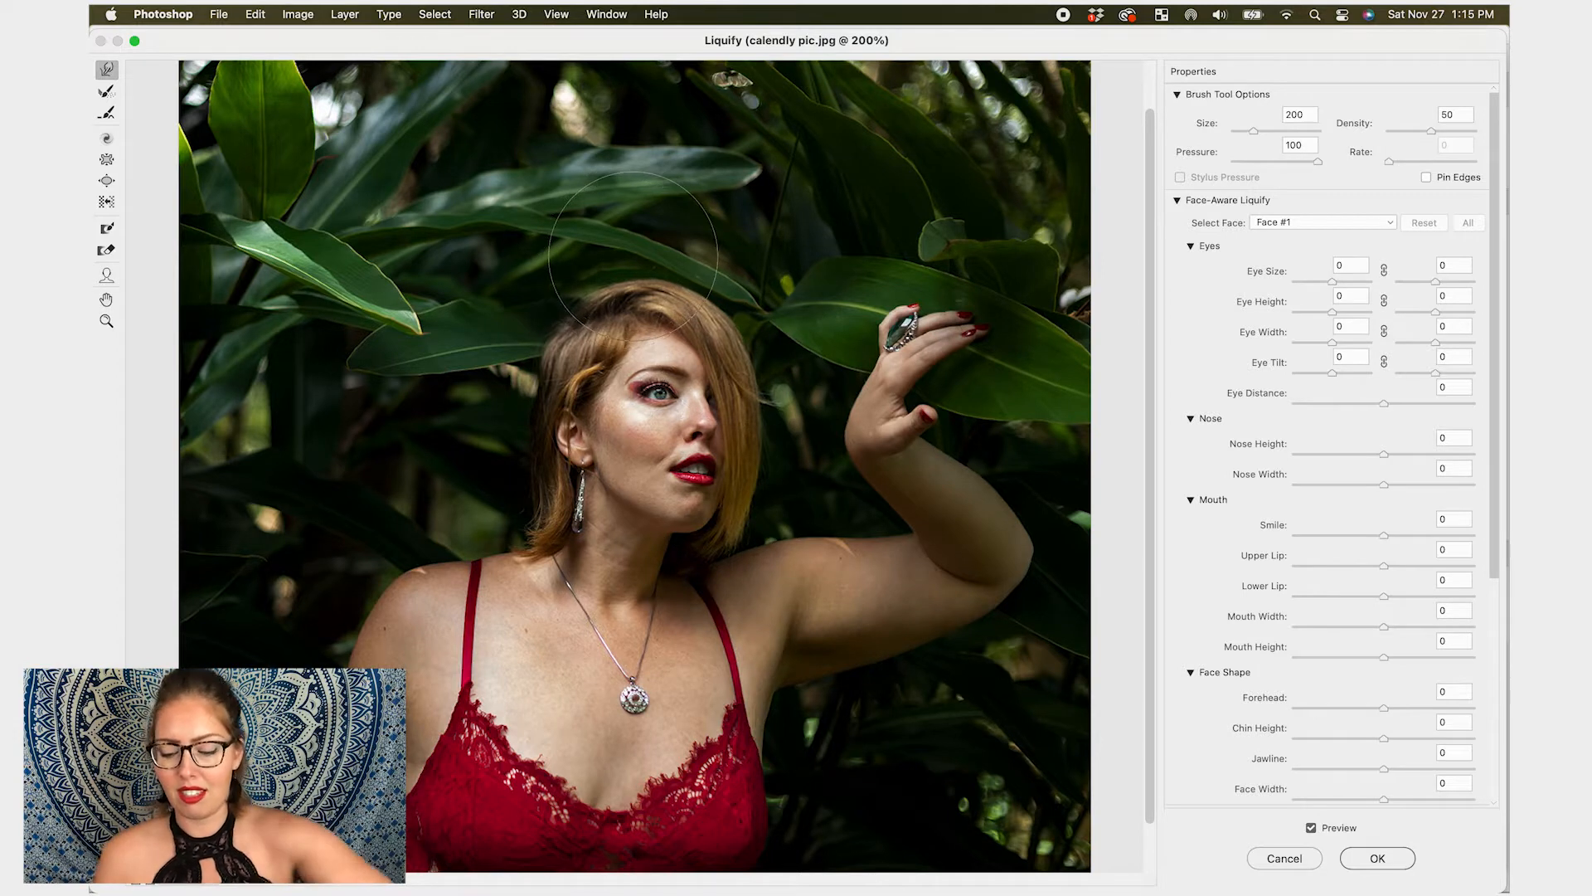
- Push the top of the hair far upward and step backward to remove the warp
mouse_move(632, 277)
left_mouse_down()
mouse_move(628, 230)
mouse_move(681, 260)
mouse_move(698, 229)
mouse_move(720, 305)
mouse_move(775, 265)
mouse_move(704, 257)
mouse_move(716, 223)
left_mouse_up()
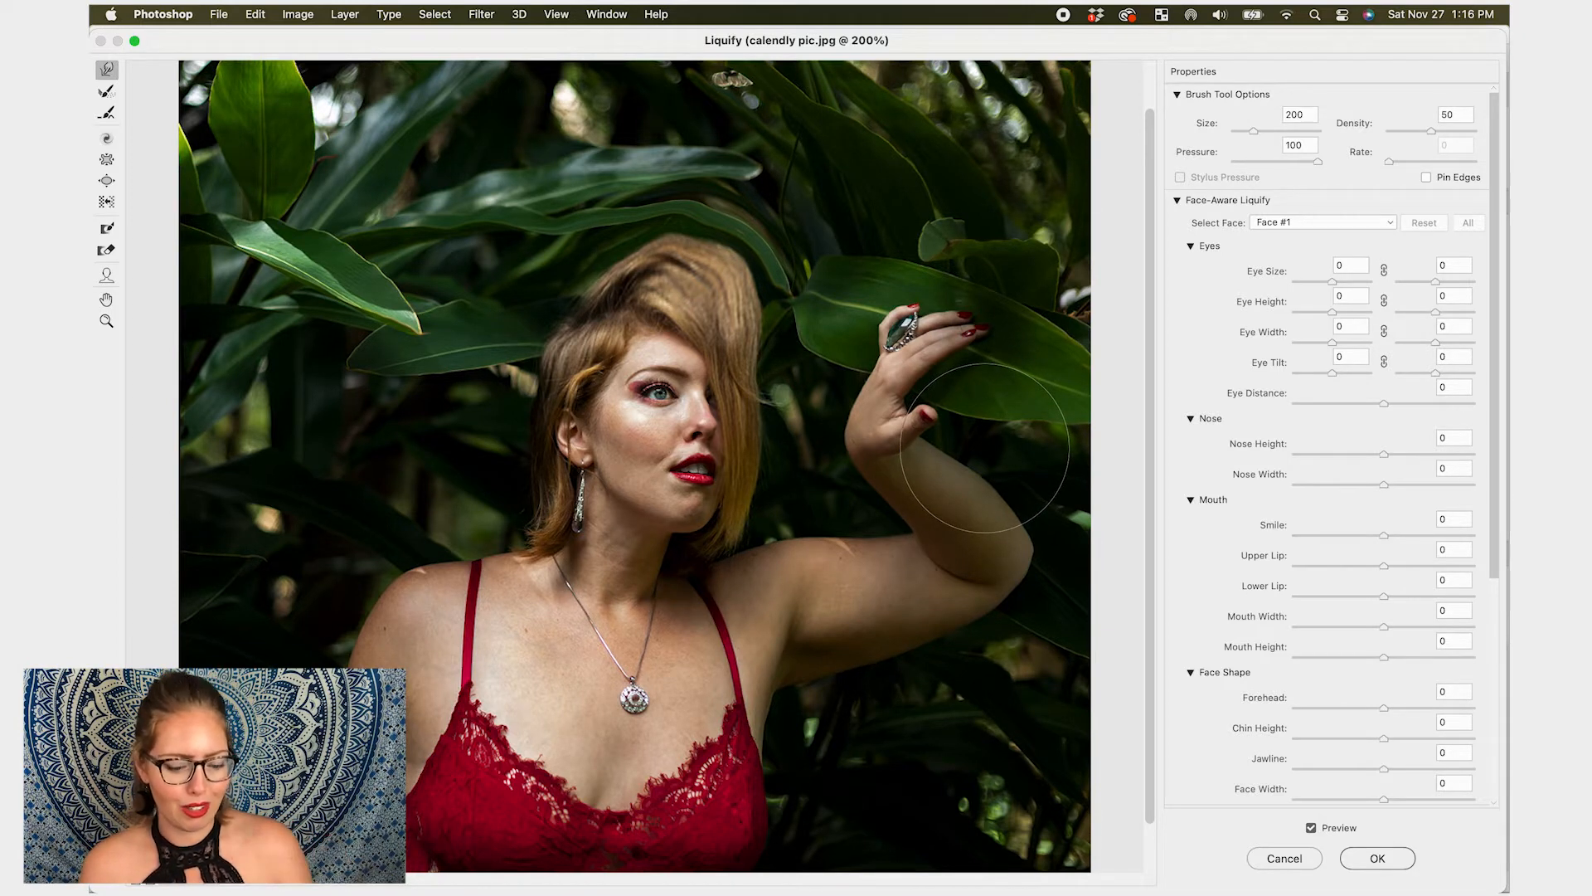
key("super+alt+z")
key("super+alt+z")
key("super+alt+z")
key("super+alt+z")
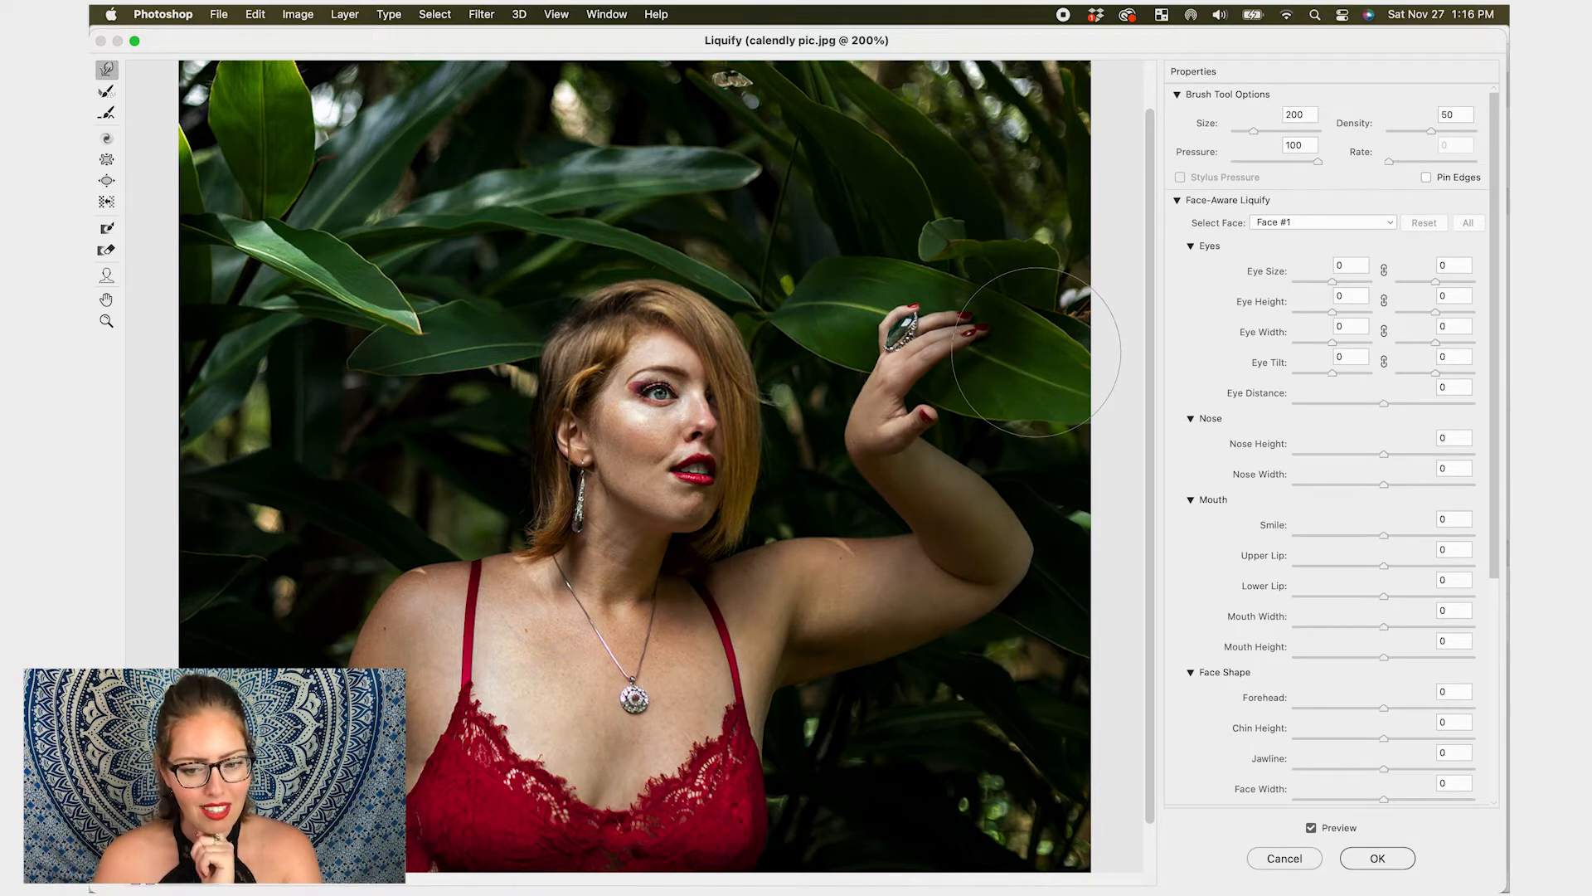
- Set the Face-Aware eye sliders for one eye: Eye Size 10, Eye Height 24, Eye Width -24, Eye Tilt 13
key("super+plus")
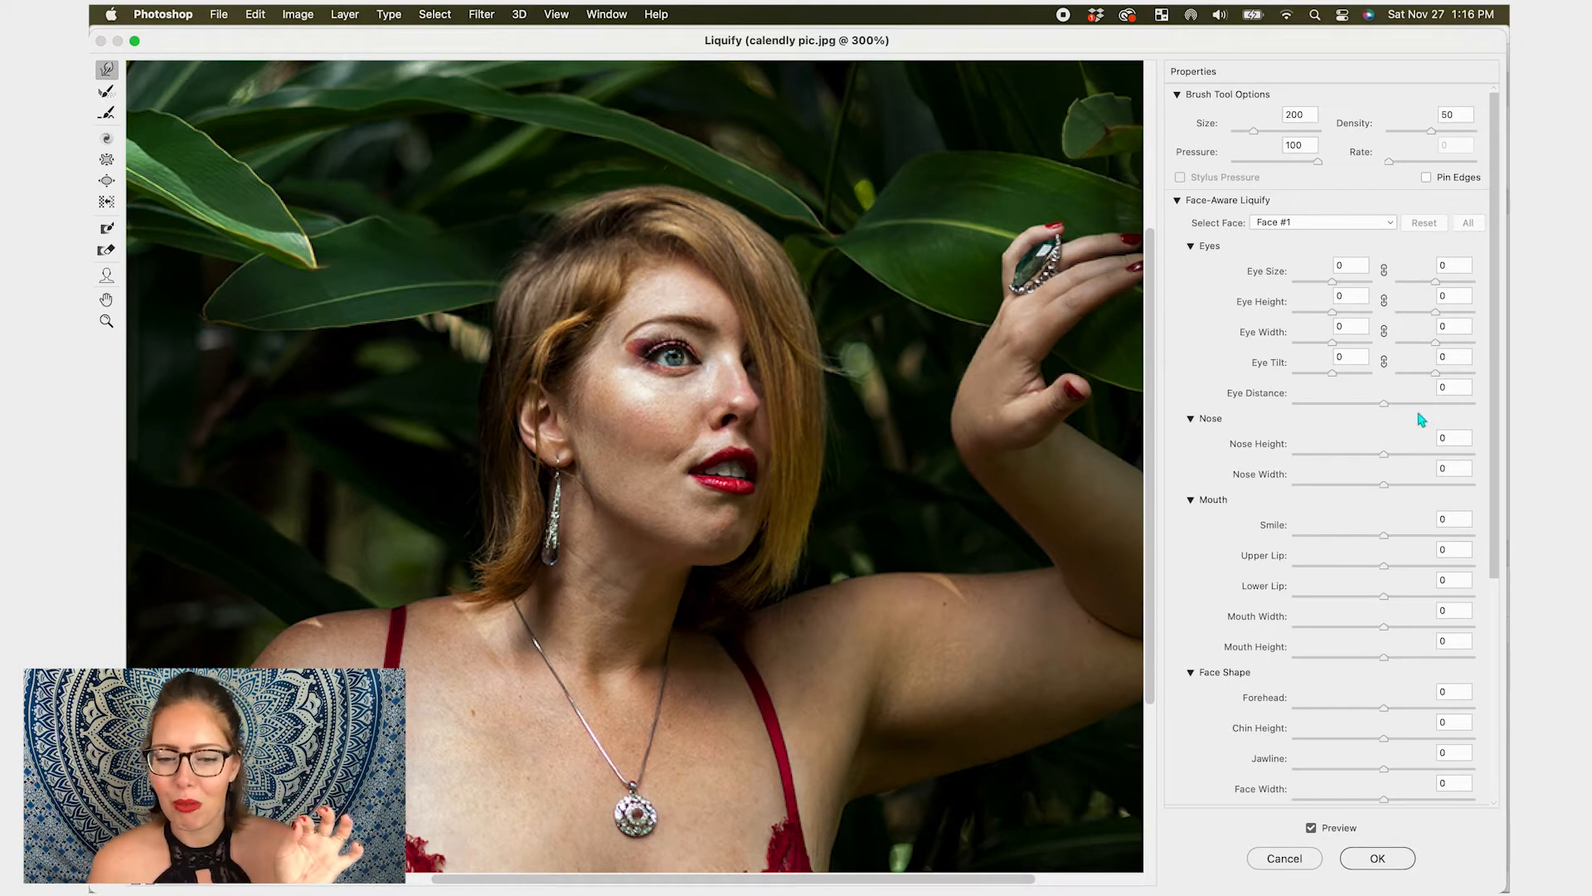
left_click_drag(1332, 283, 1457, 290)
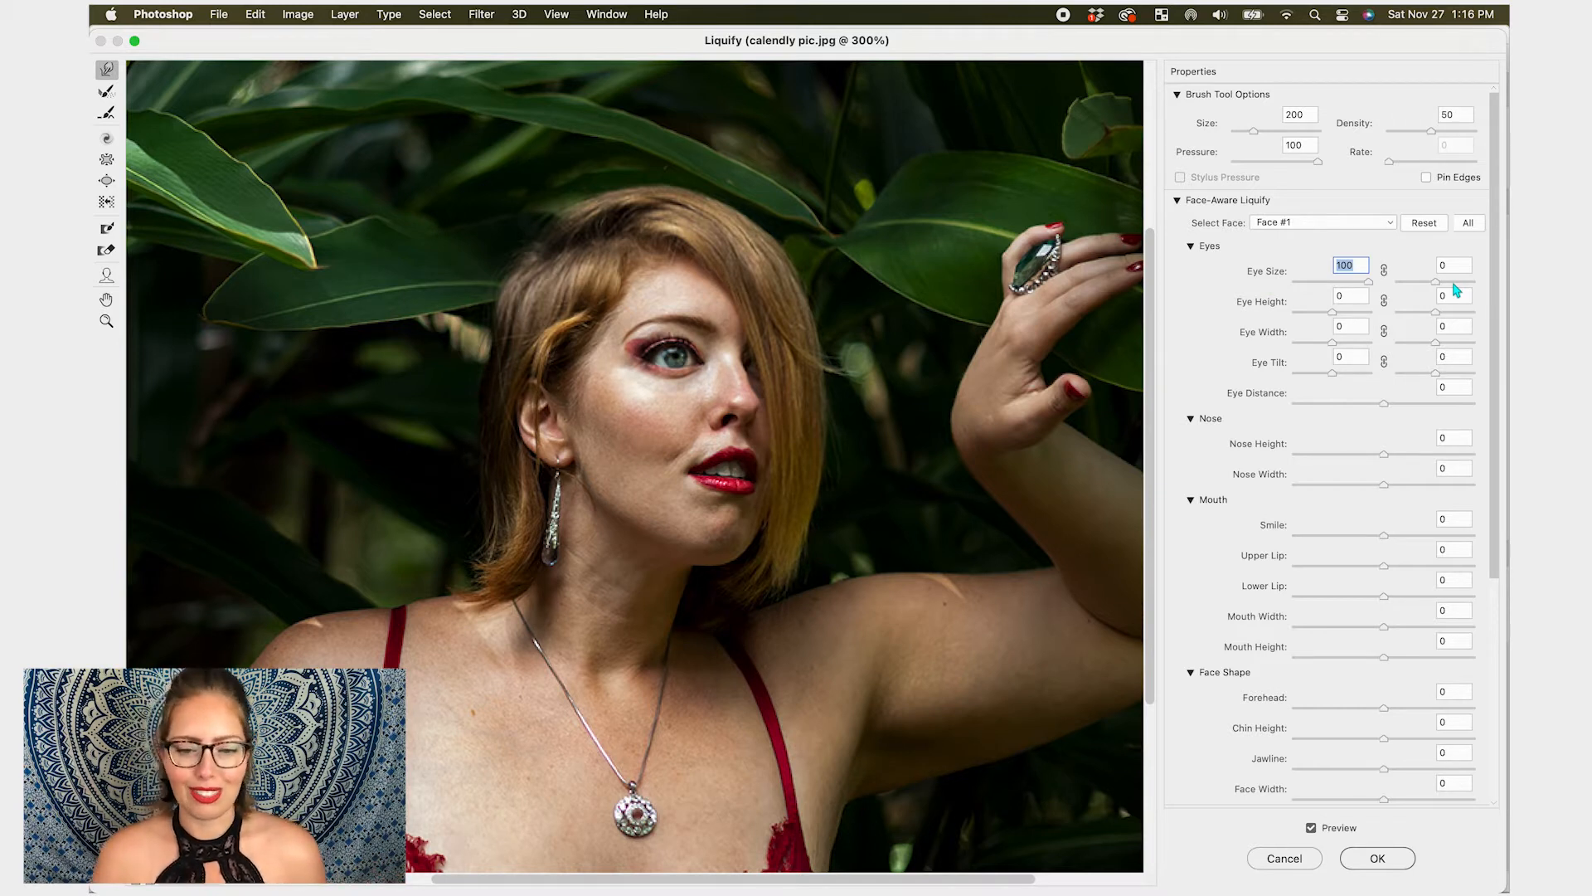
left_click_drag(1457, 291, 1336, 290)
left_click_drag(1336, 380, 1346, 328)
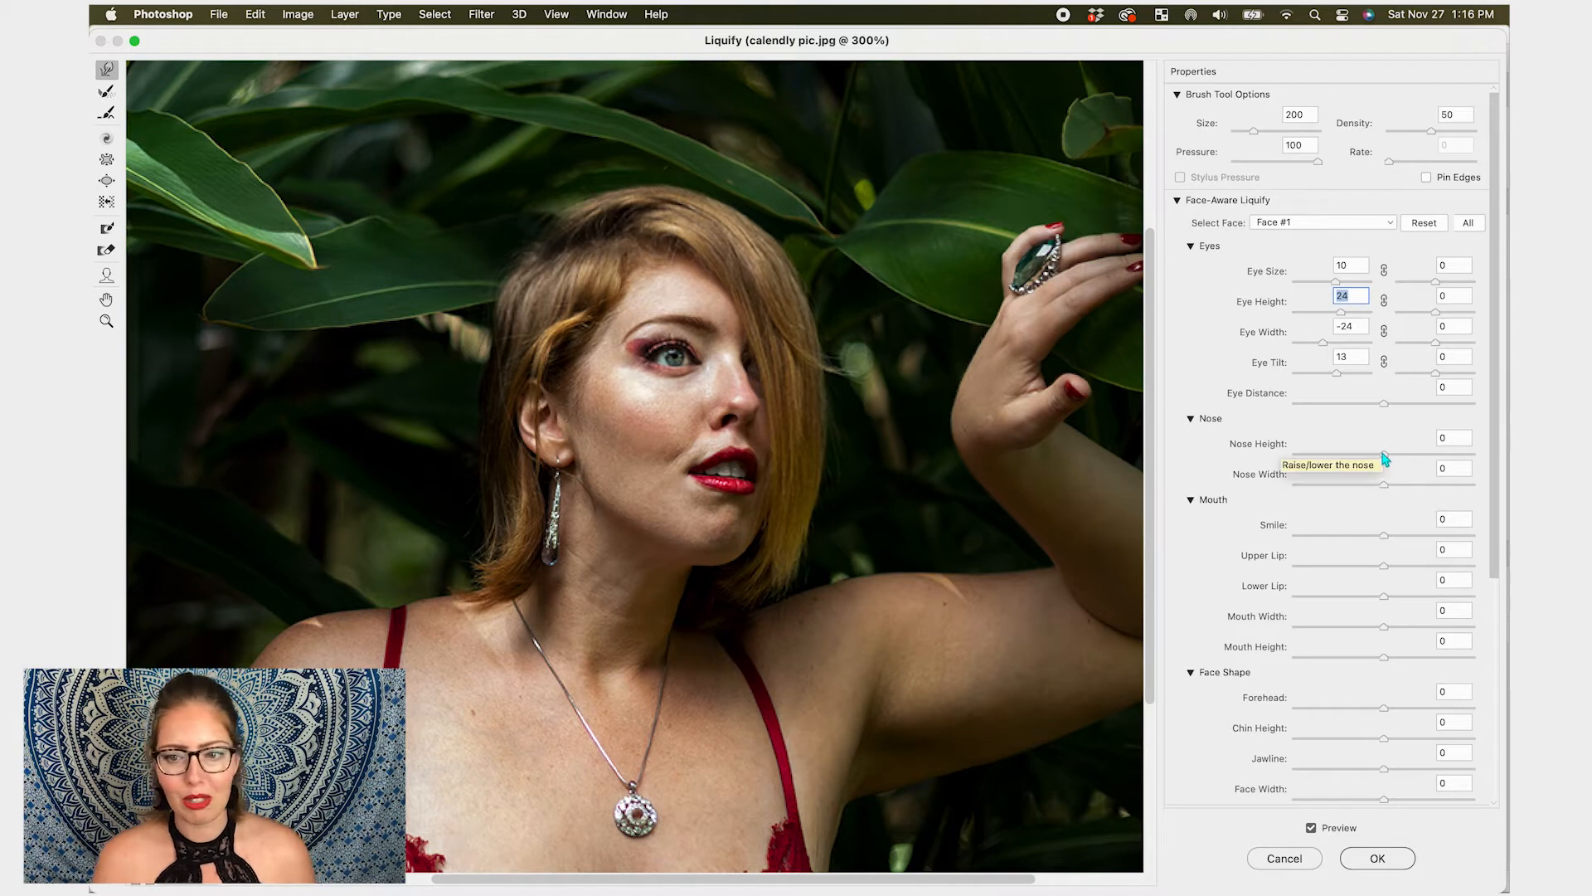
- Adjust the nose, mouth and face shape sliders, setting Nose Height -8, Nose Width 4 and Smile -6
left_click_drag(1383, 456, 1376, 541)
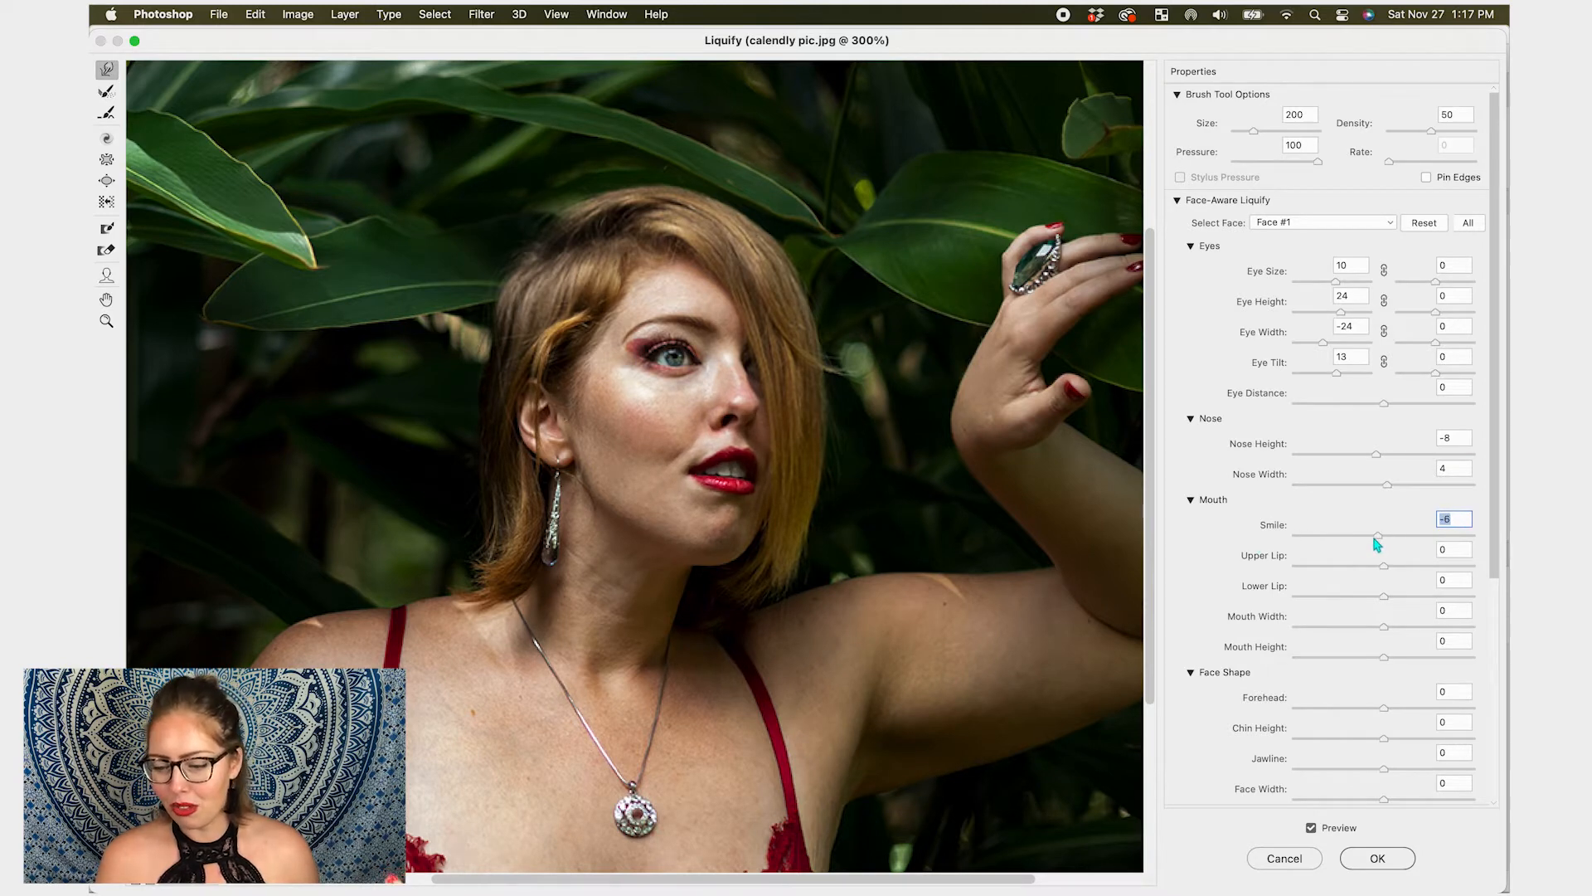
scroll(1377, 545, "down", 3)
scroll(1379, 546, "down", 4)
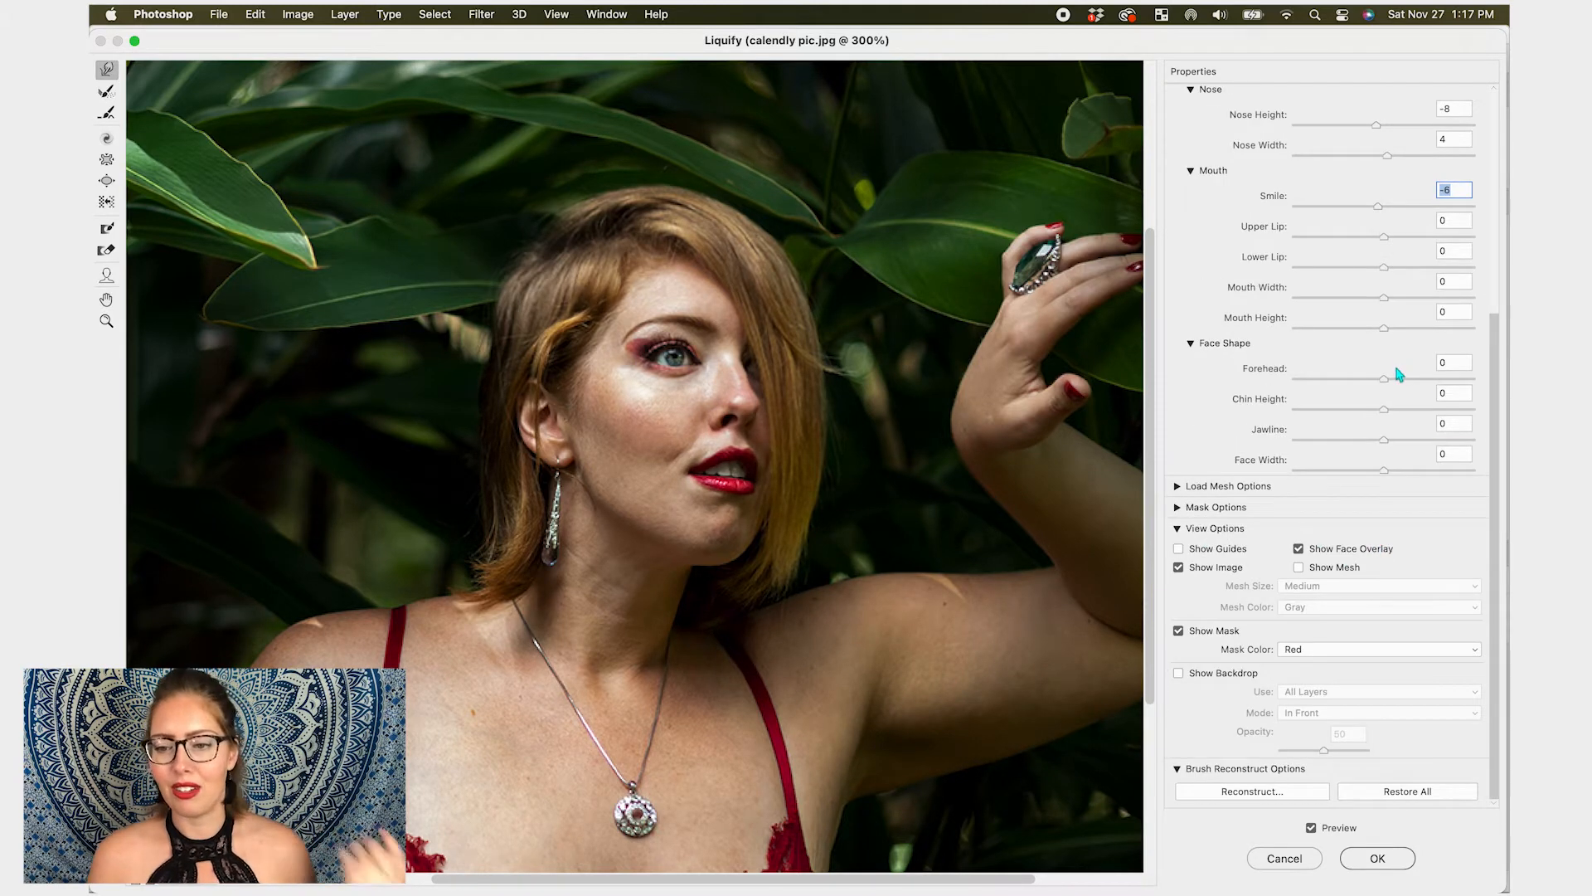
left_click(1383, 239)
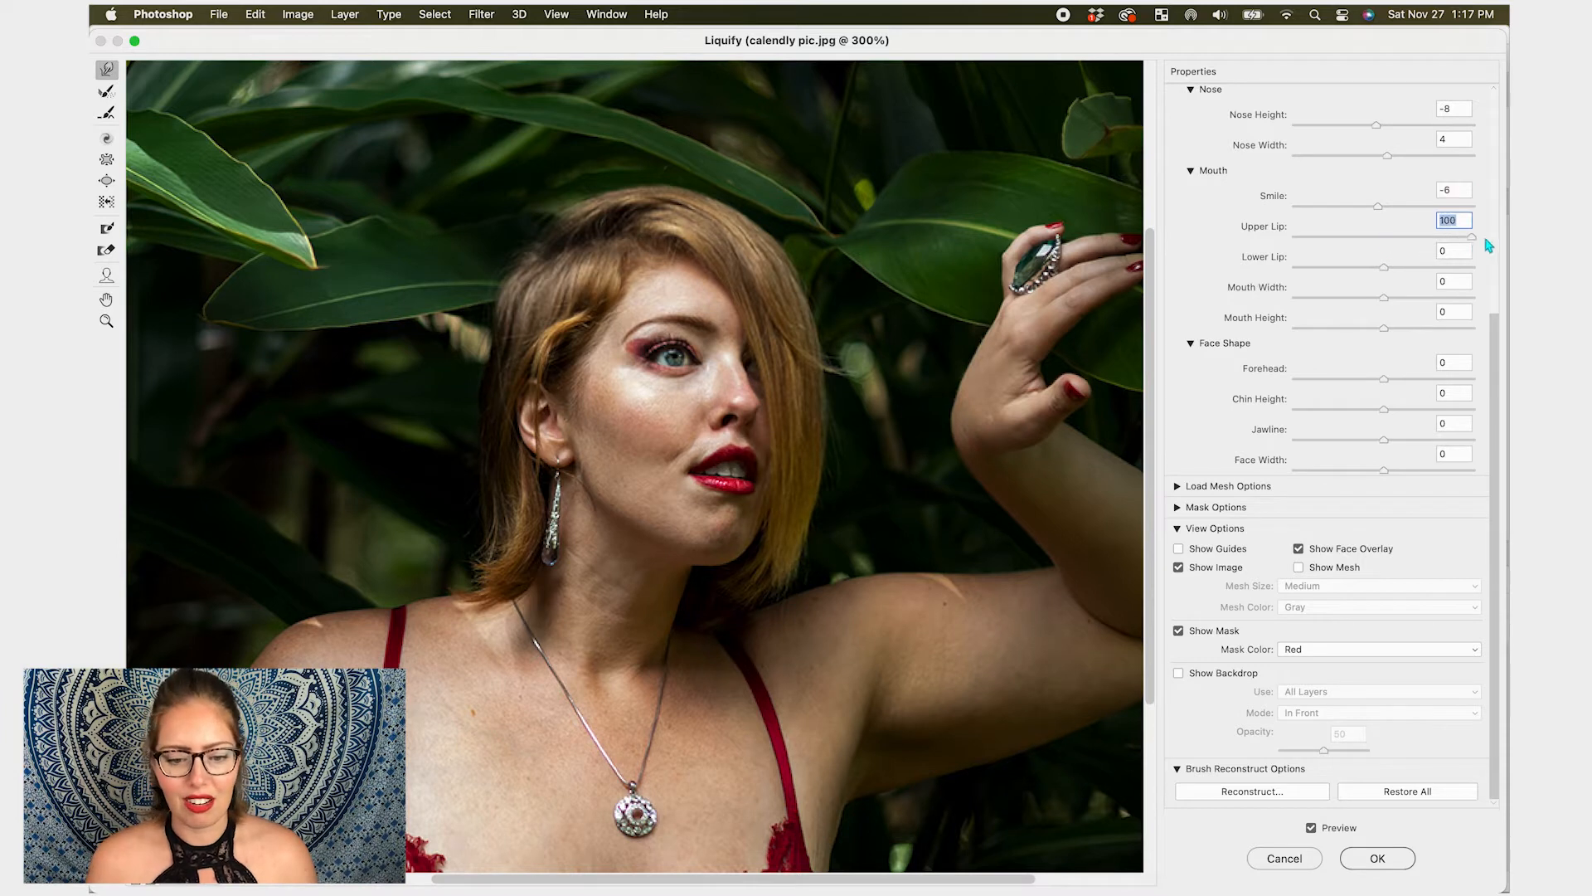
mouse_move(1383, 267)
left_mouse_down()
mouse_move(1326, 272)
mouse_move(1383, 280)
mouse_move(1382, 305)
mouse_move(1485, 298)
mouse_move(1387, 307)
mouse_move(1460, 342)
mouse_move(1354, 341)
mouse_move(1398, 341)
mouse_move(1381, 381)
mouse_move(1296, 393)
mouse_move(1374, 388)
mouse_move(1418, 412)
mouse_move(1404, 415)
mouse_move(1504, 415)
mouse_move(1223, 421)
mouse_move(1504, 418)
mouse_move(1383, 423)
mouse_move(1503, 440)
mouse_move(1290, 456)
mouse_move(1451, 461)
mouse_move(1378, 464)
mouse_move(1388, 440)
left_mouse_up()
scroll(1389, 440, "up", 5)
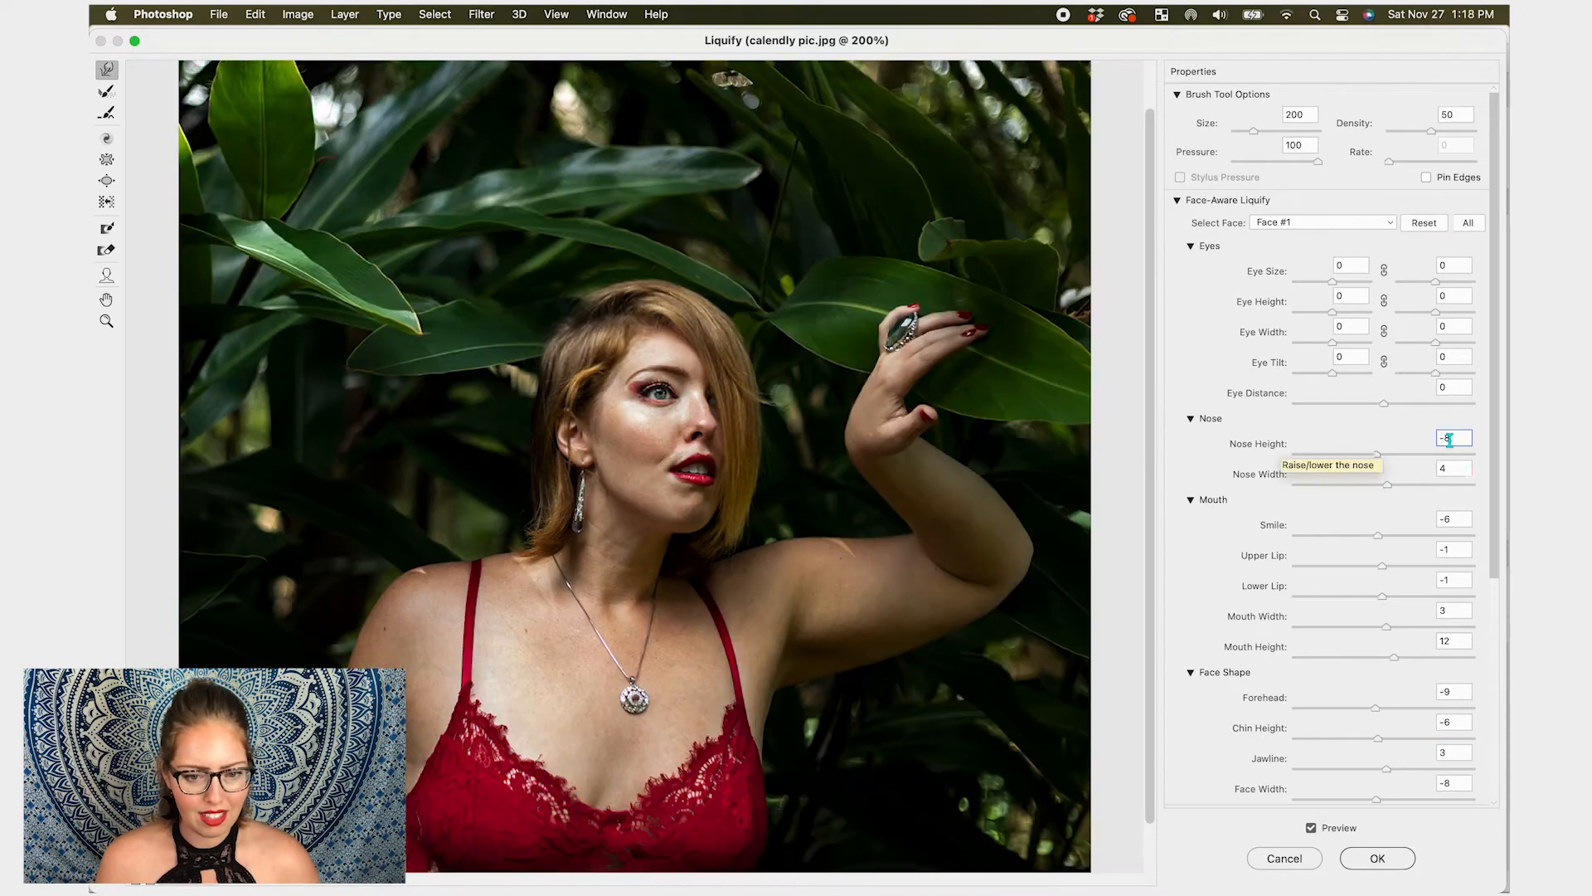
- Reset all Face-Aware Liquify sliders for Face #1
key("Tab")
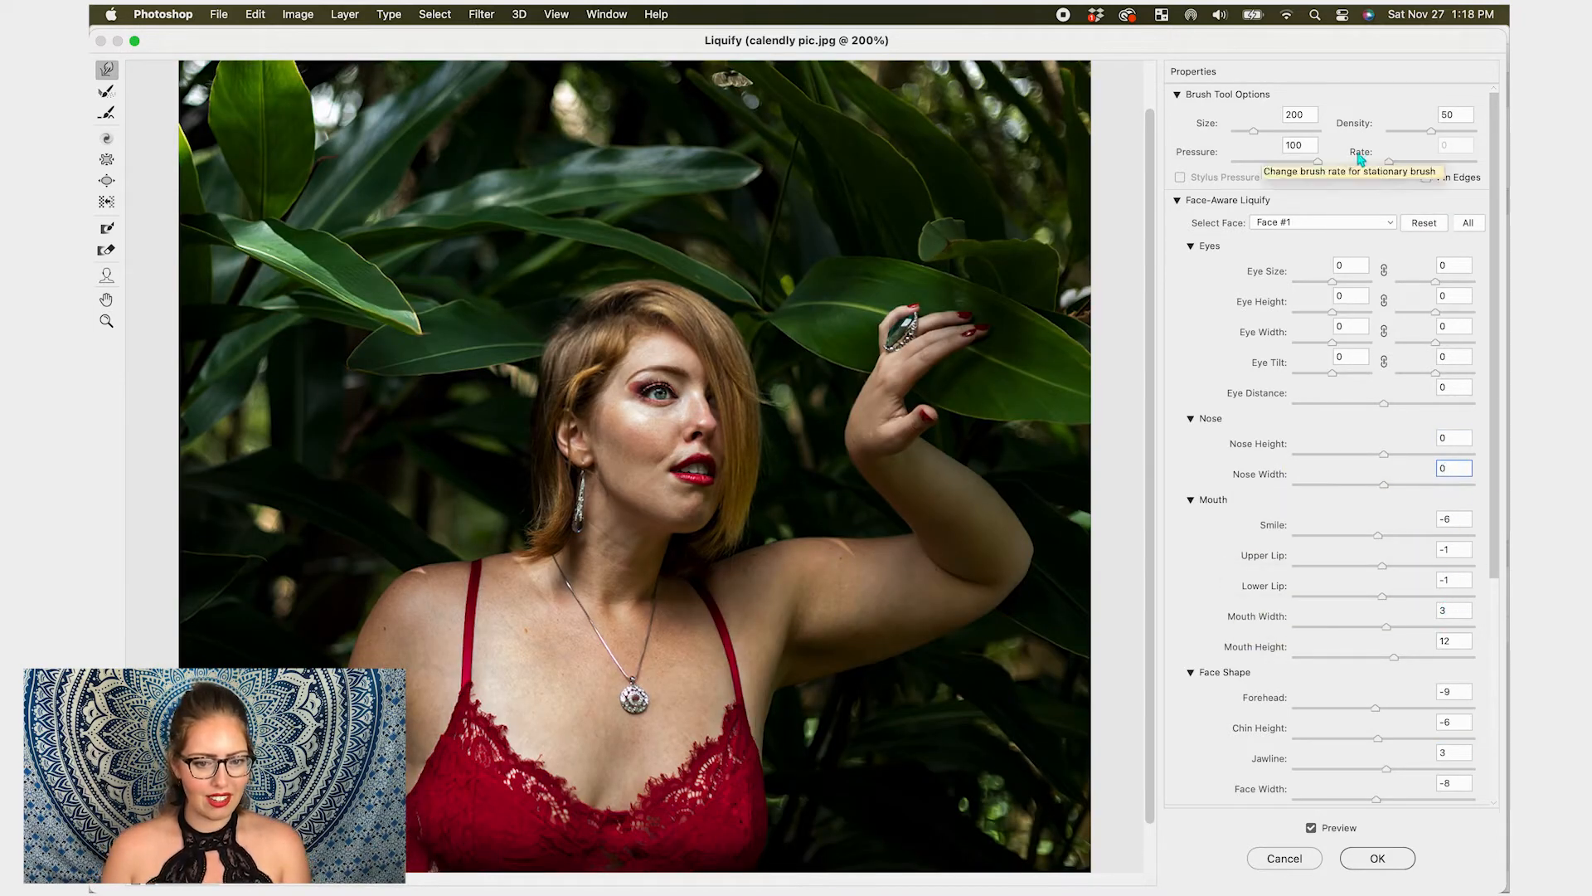
left_click(1425, 223)
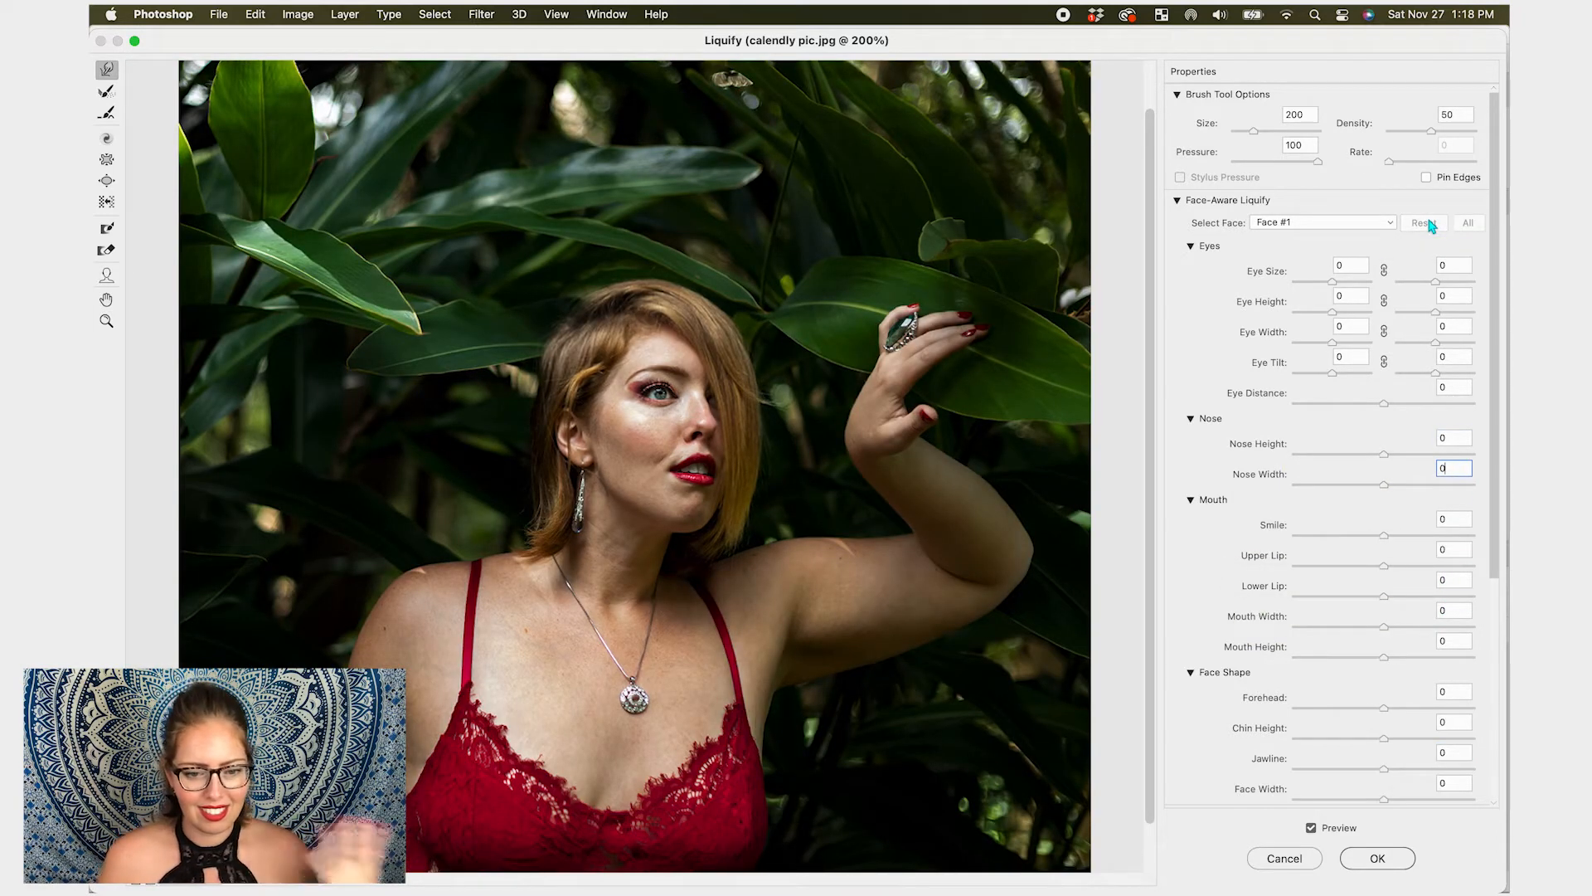
- Toggle the preview to compare before and after, then cancel the Liquify dialog
left_click(1312, 828)
left_click(1312, 828)
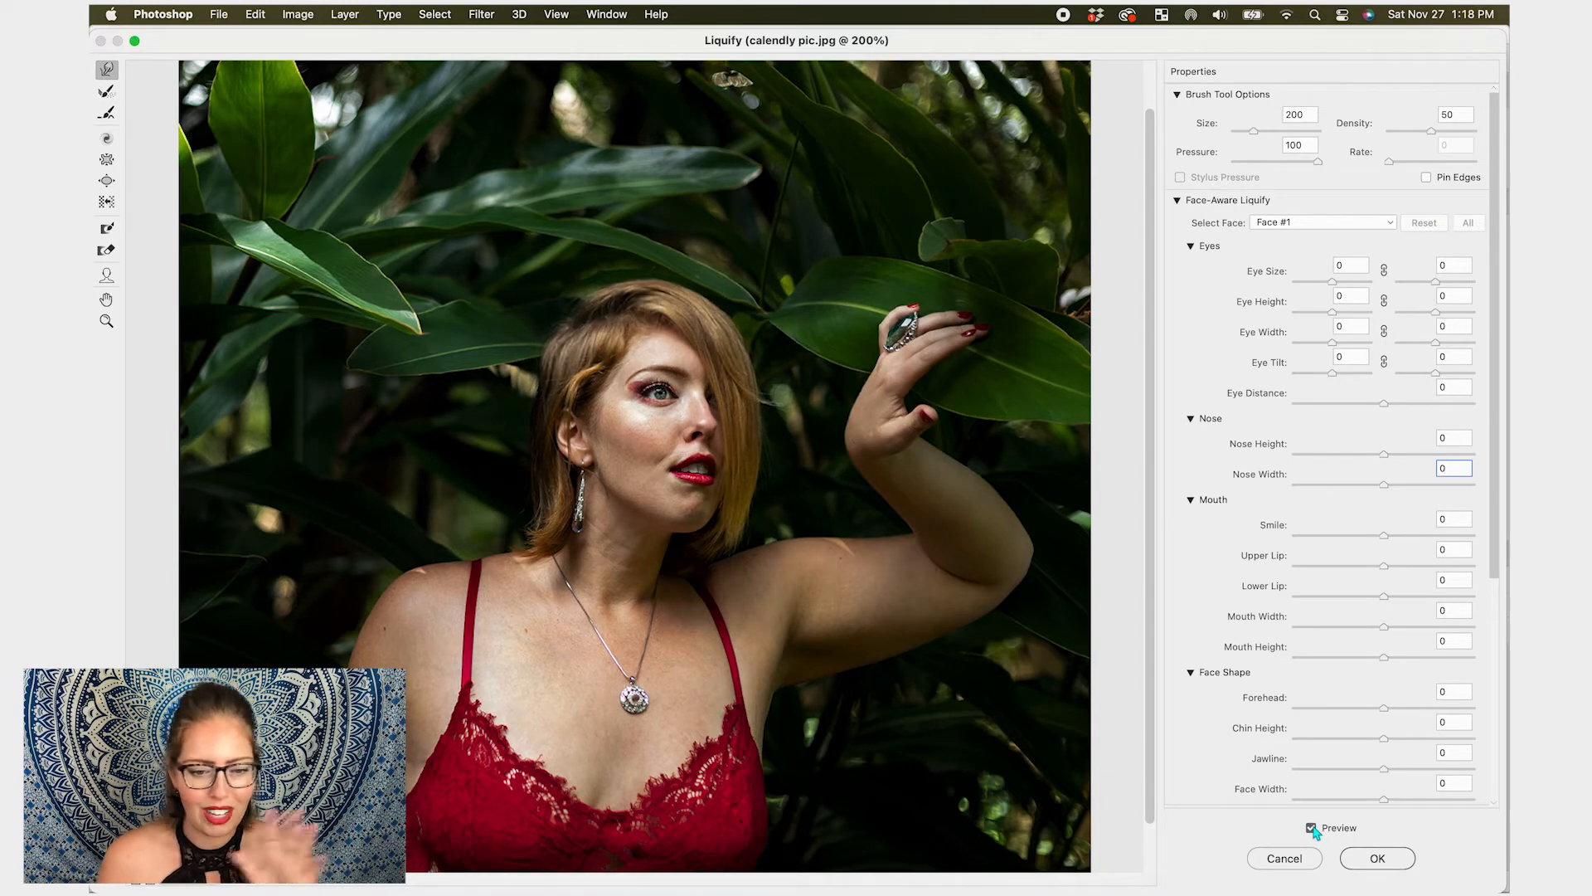
left_click(1312, 828)
left_click(1312, 828)
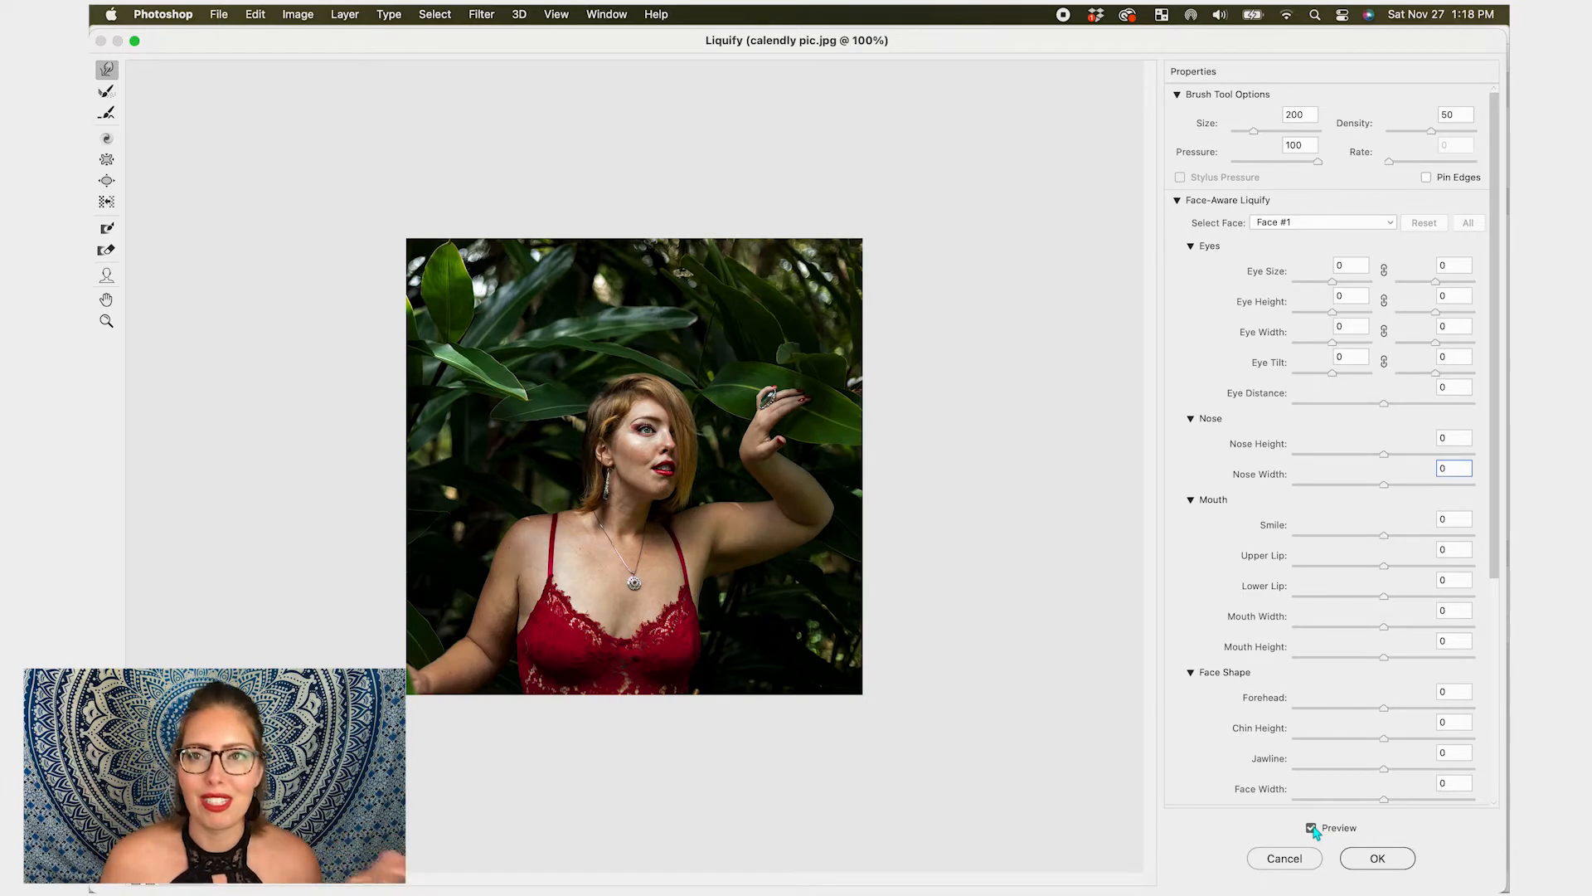
left_click(1300, 858)
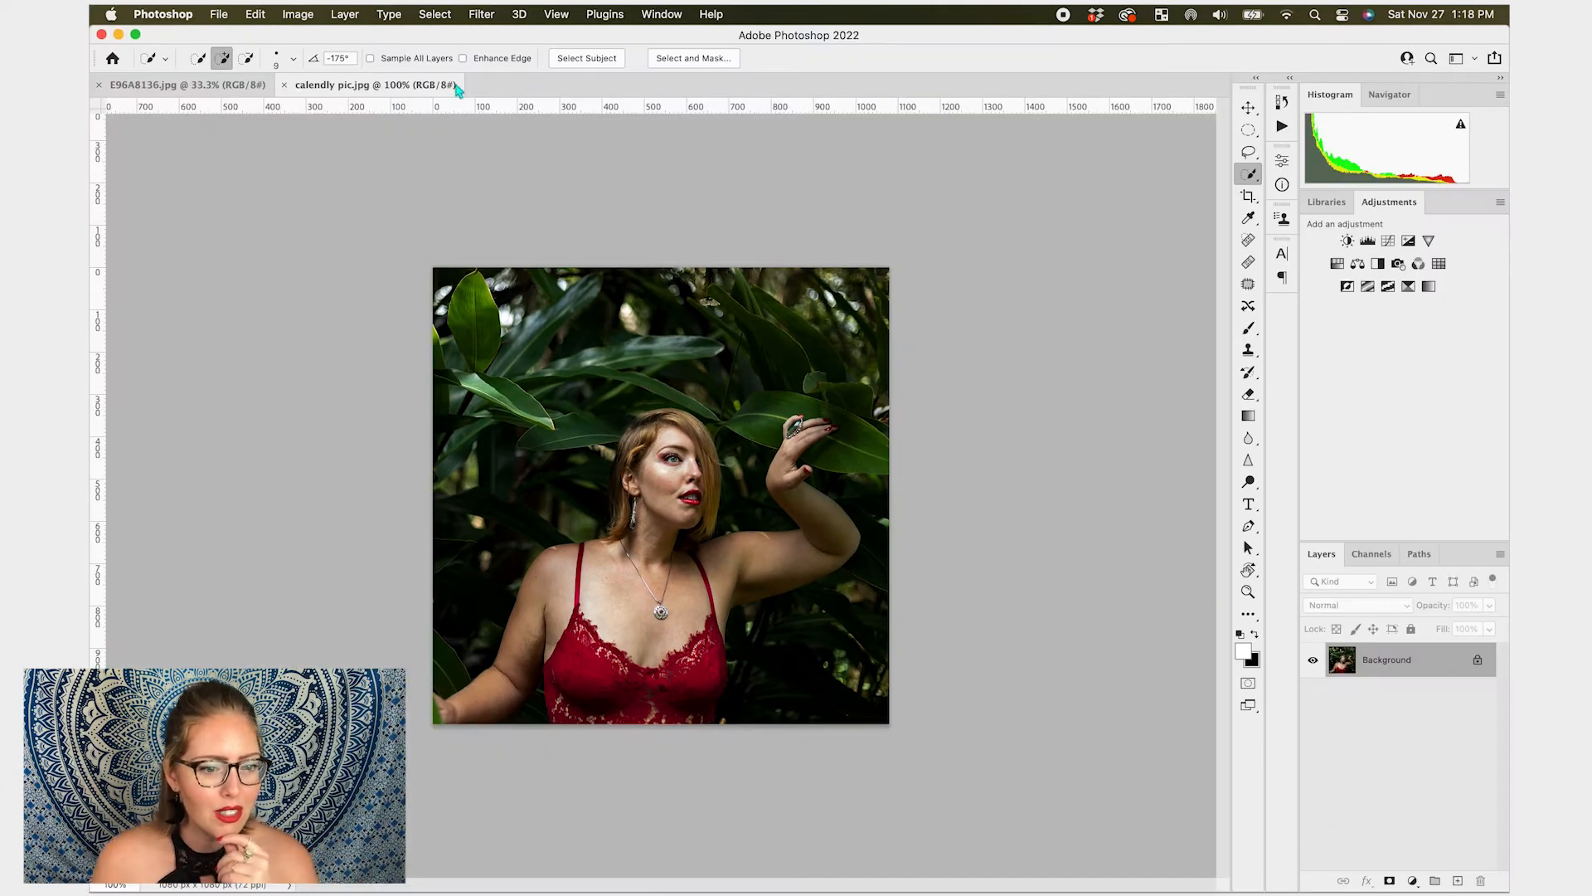
- Switch to the E96A8136.jpg document and open it in the Liquify filter
left_click(199, 84)
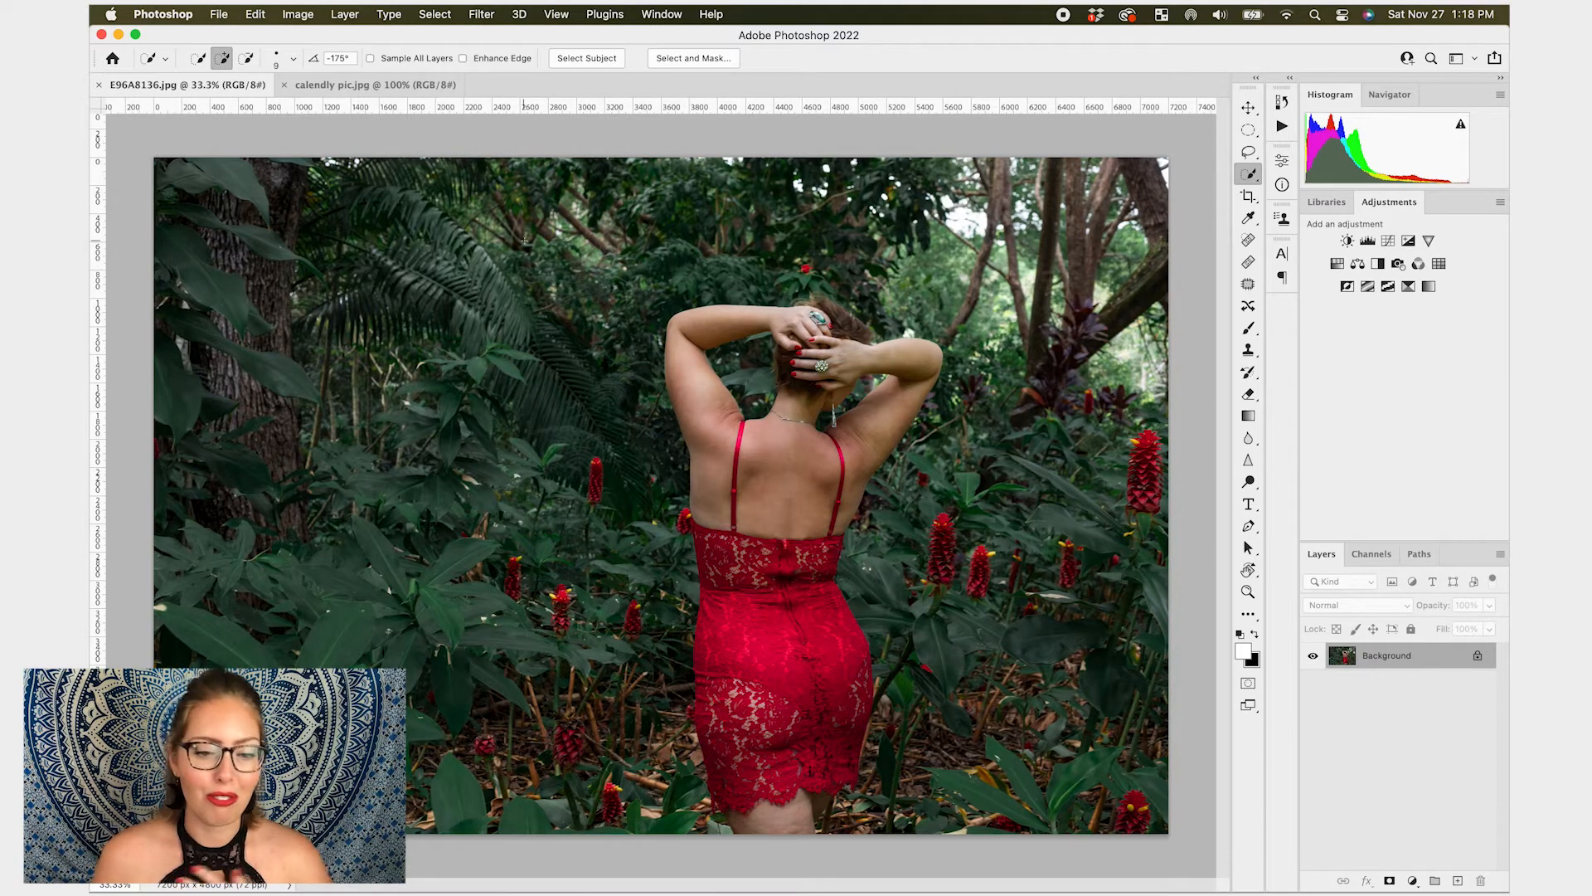
left_click(498, 17)
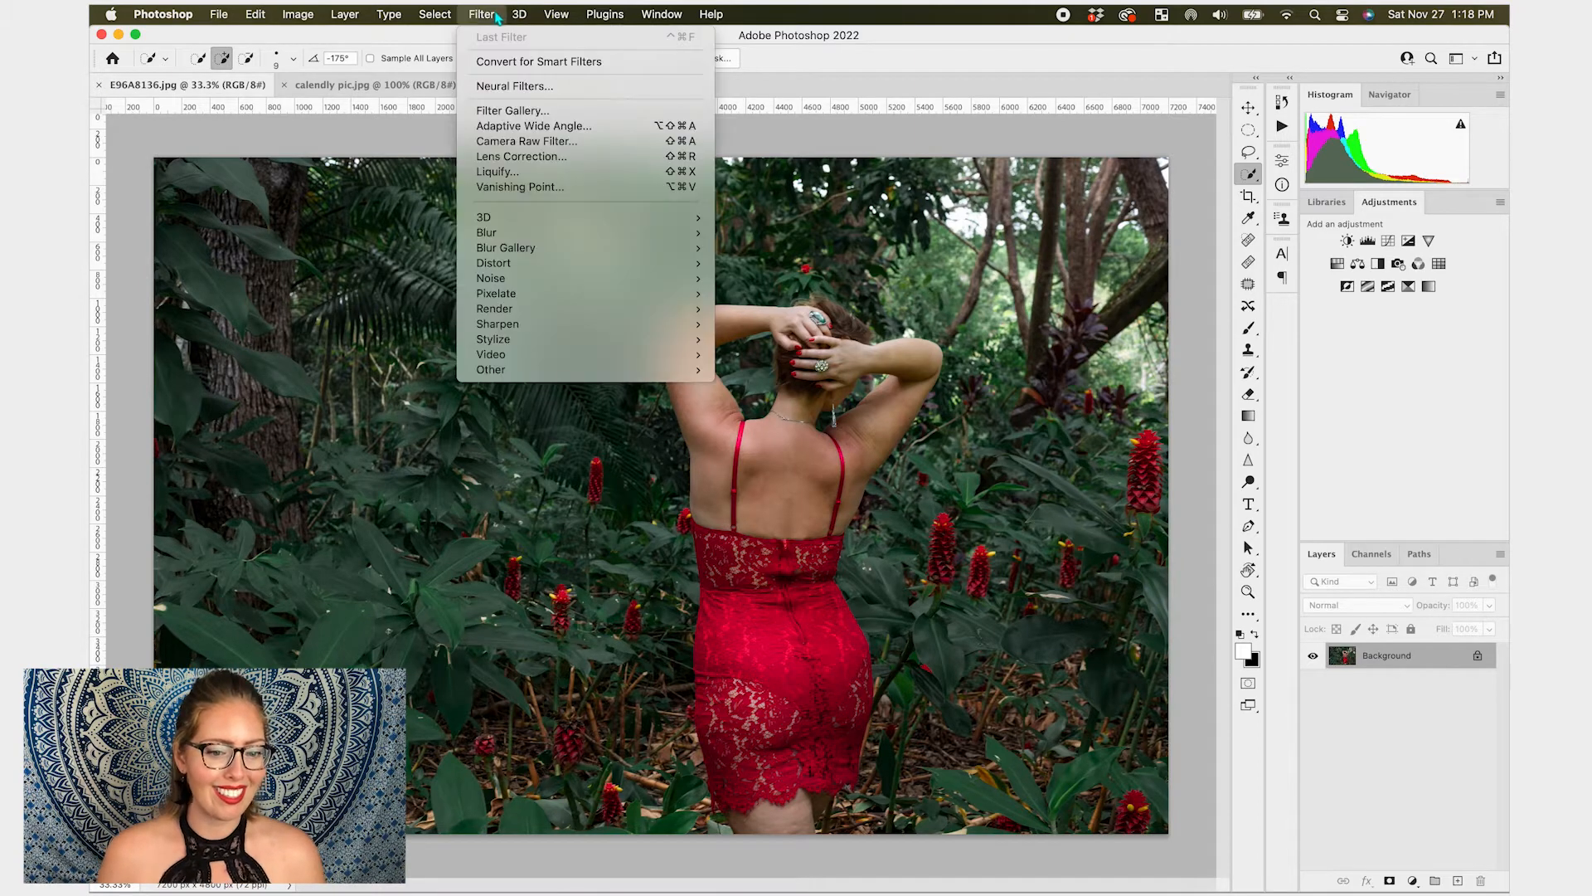
left_click(521, 174)
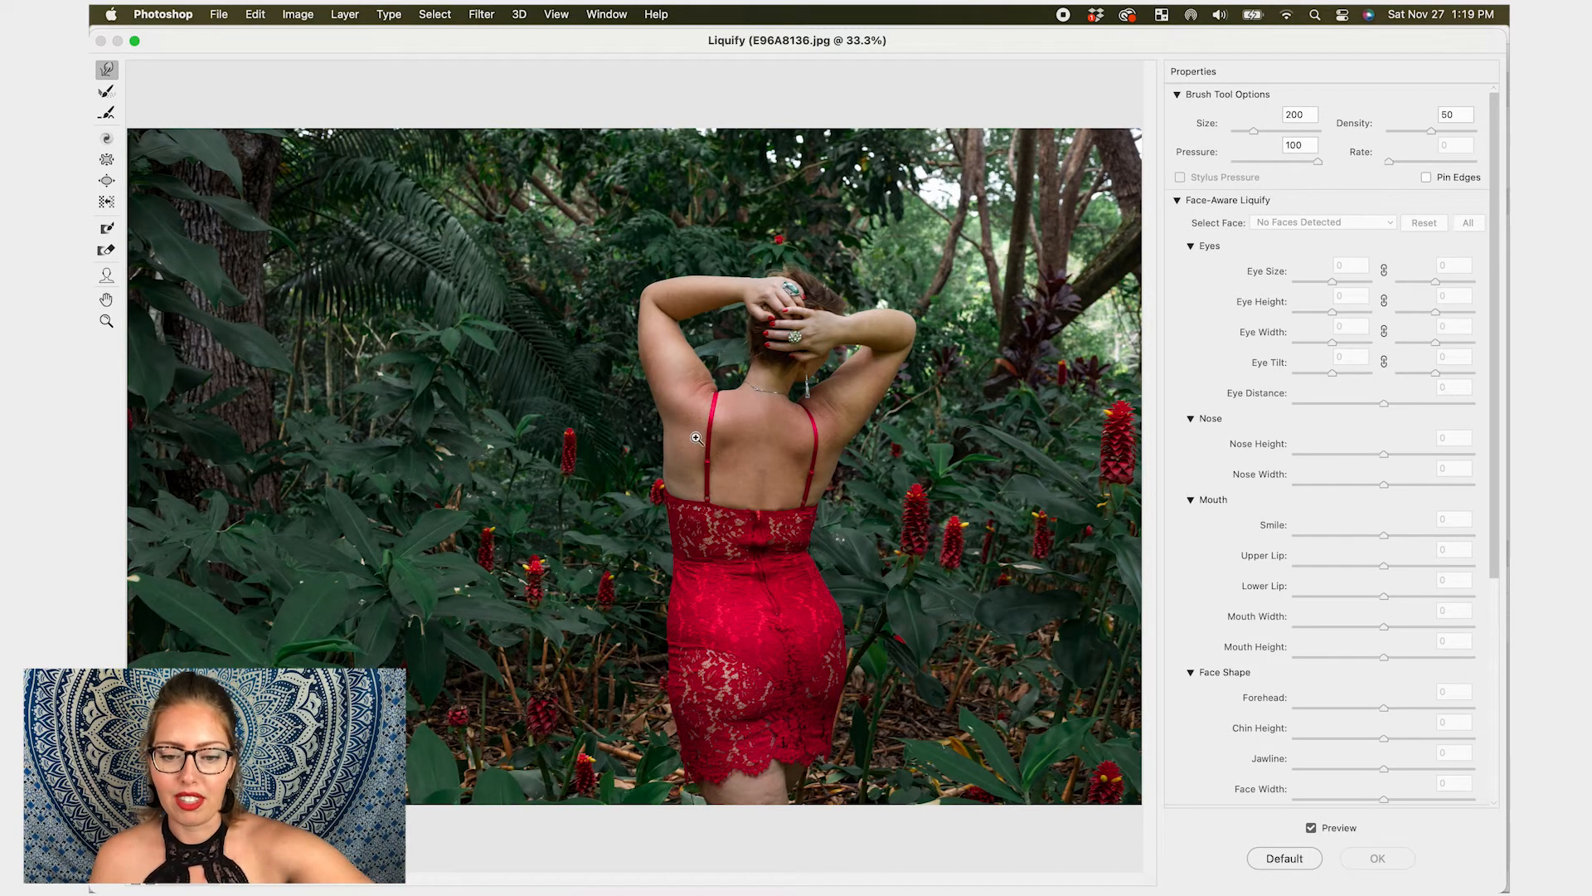
- Try a Forward Warp stroke on the left upper arm with a 500 brush, then undo it
key("super+equal")
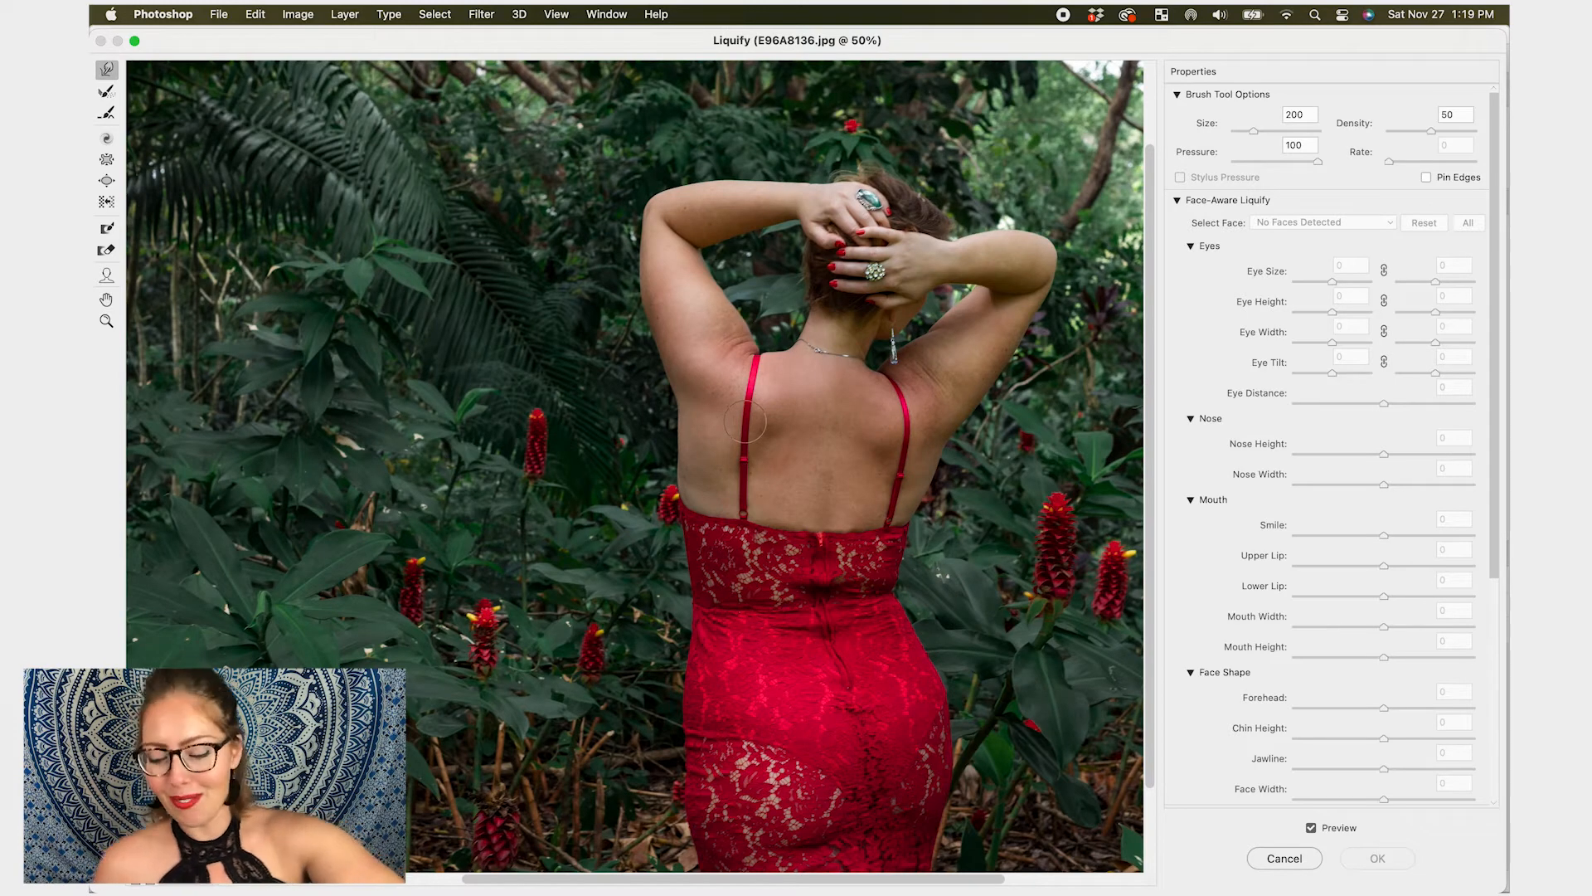
scroll(774, 433, "up", 3)
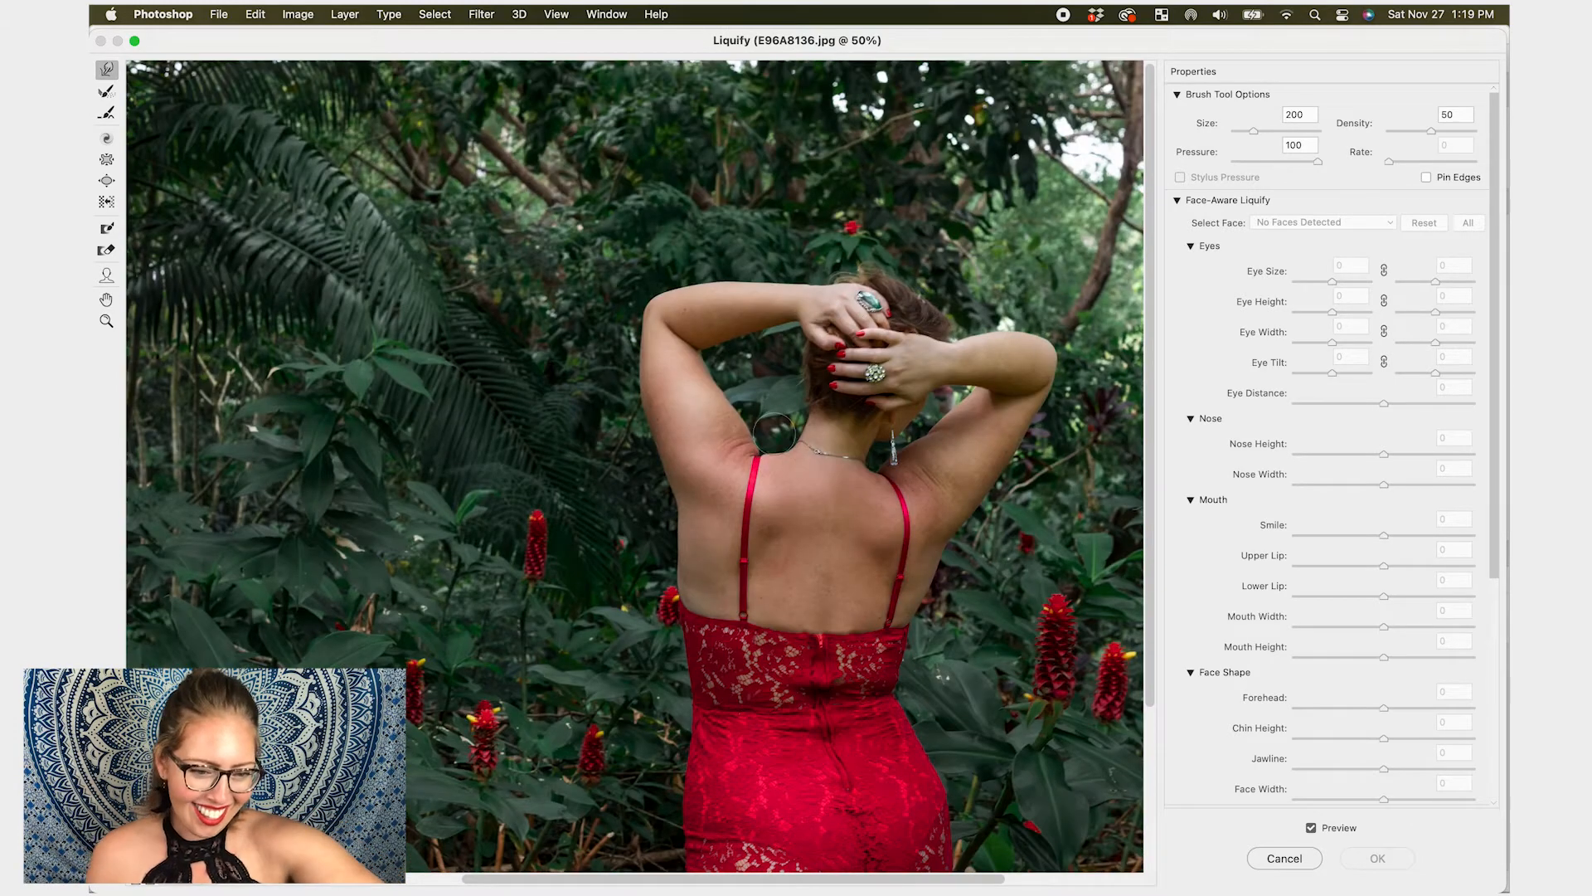
key("bracketright")
key("bracketright")
key("bracketright")
key("bracketright")
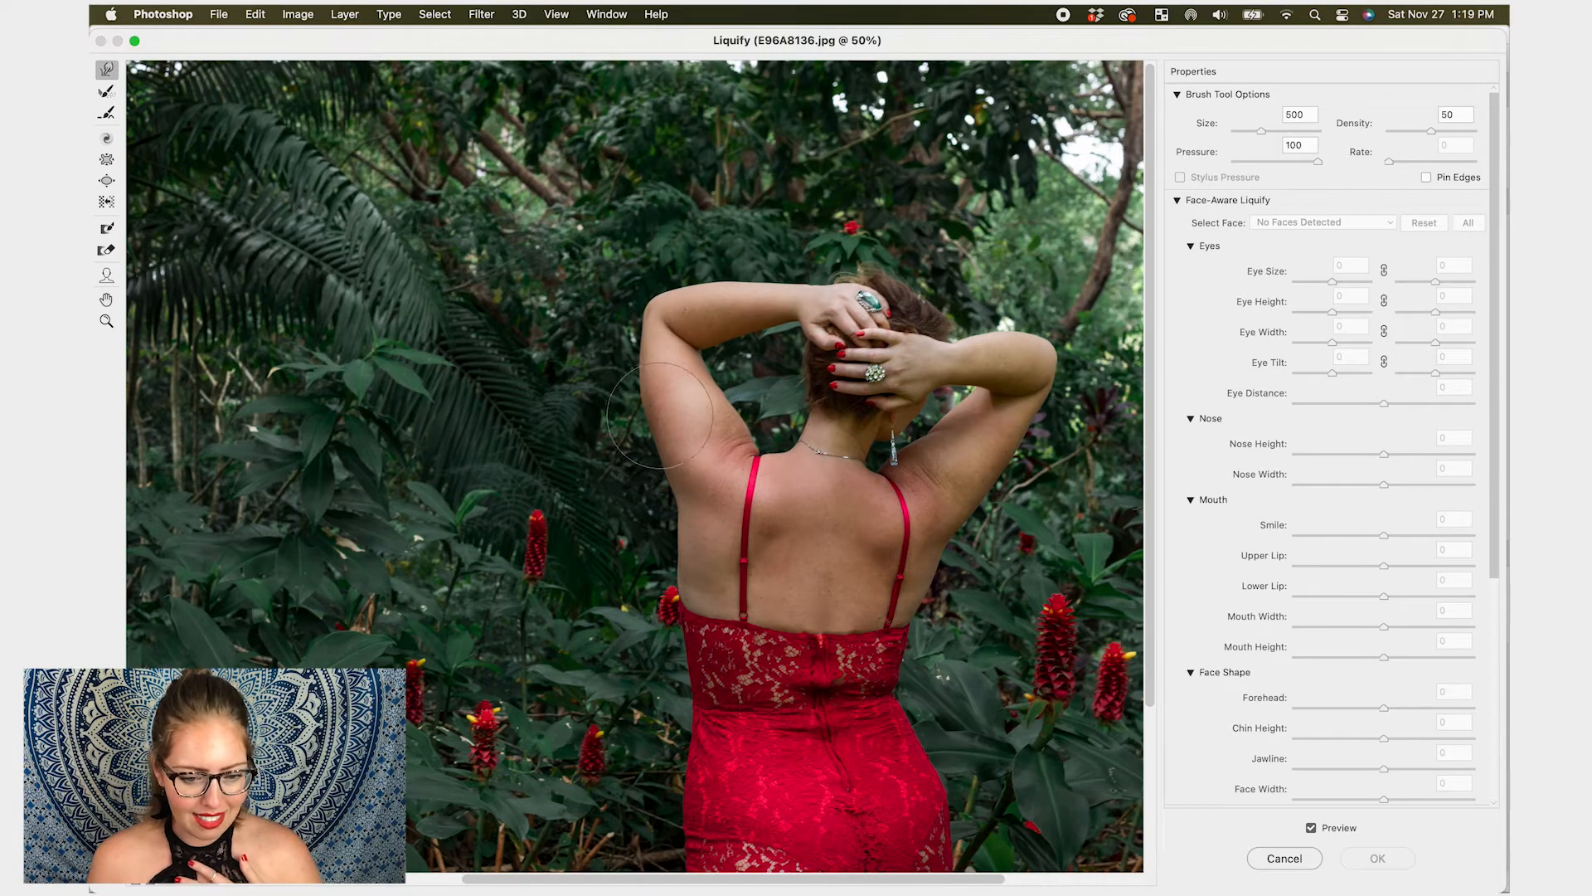
left_click_drag(620, 397, 637, 421)
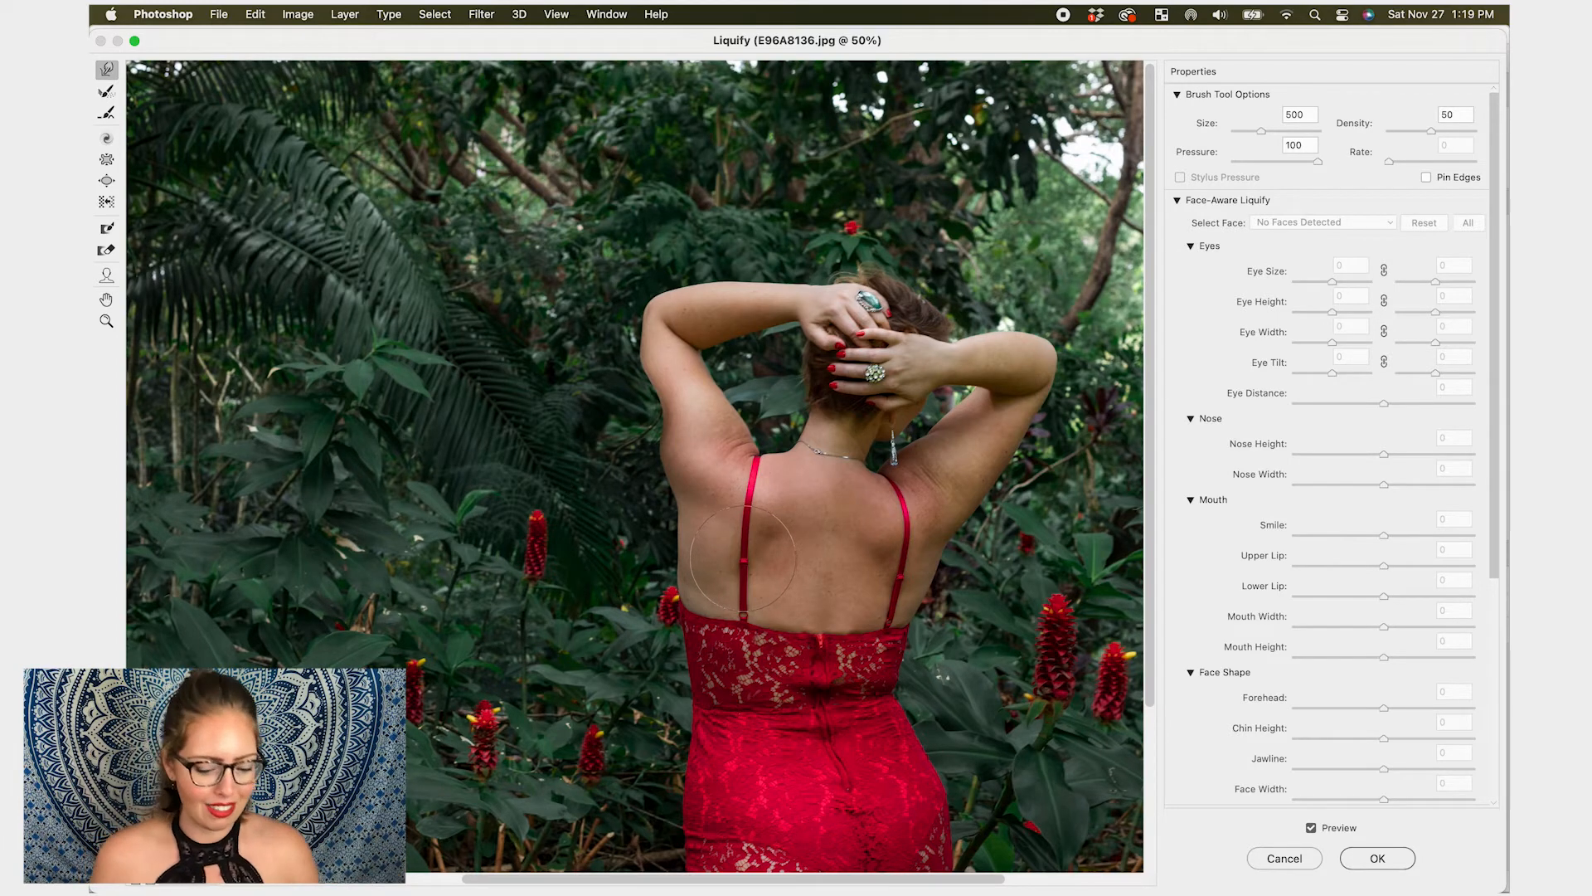
key("super+z")
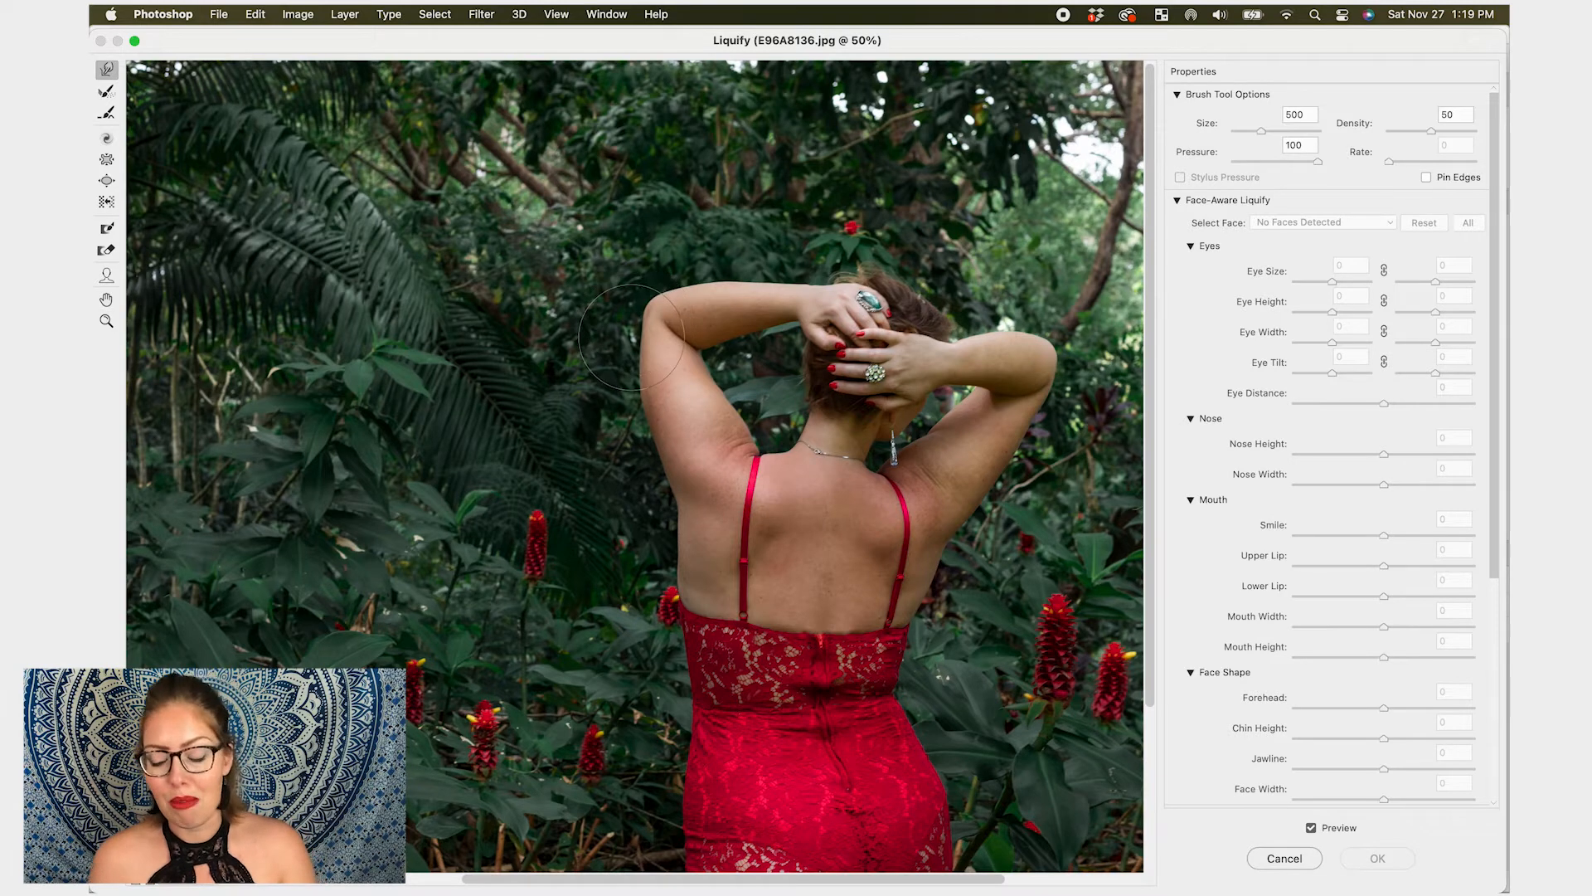
- Push the left upper arm inward with Forward Warp at brush size 700
key("bracketright")
key("bracketright")
left_click_drag(634, 397, 644, 383)
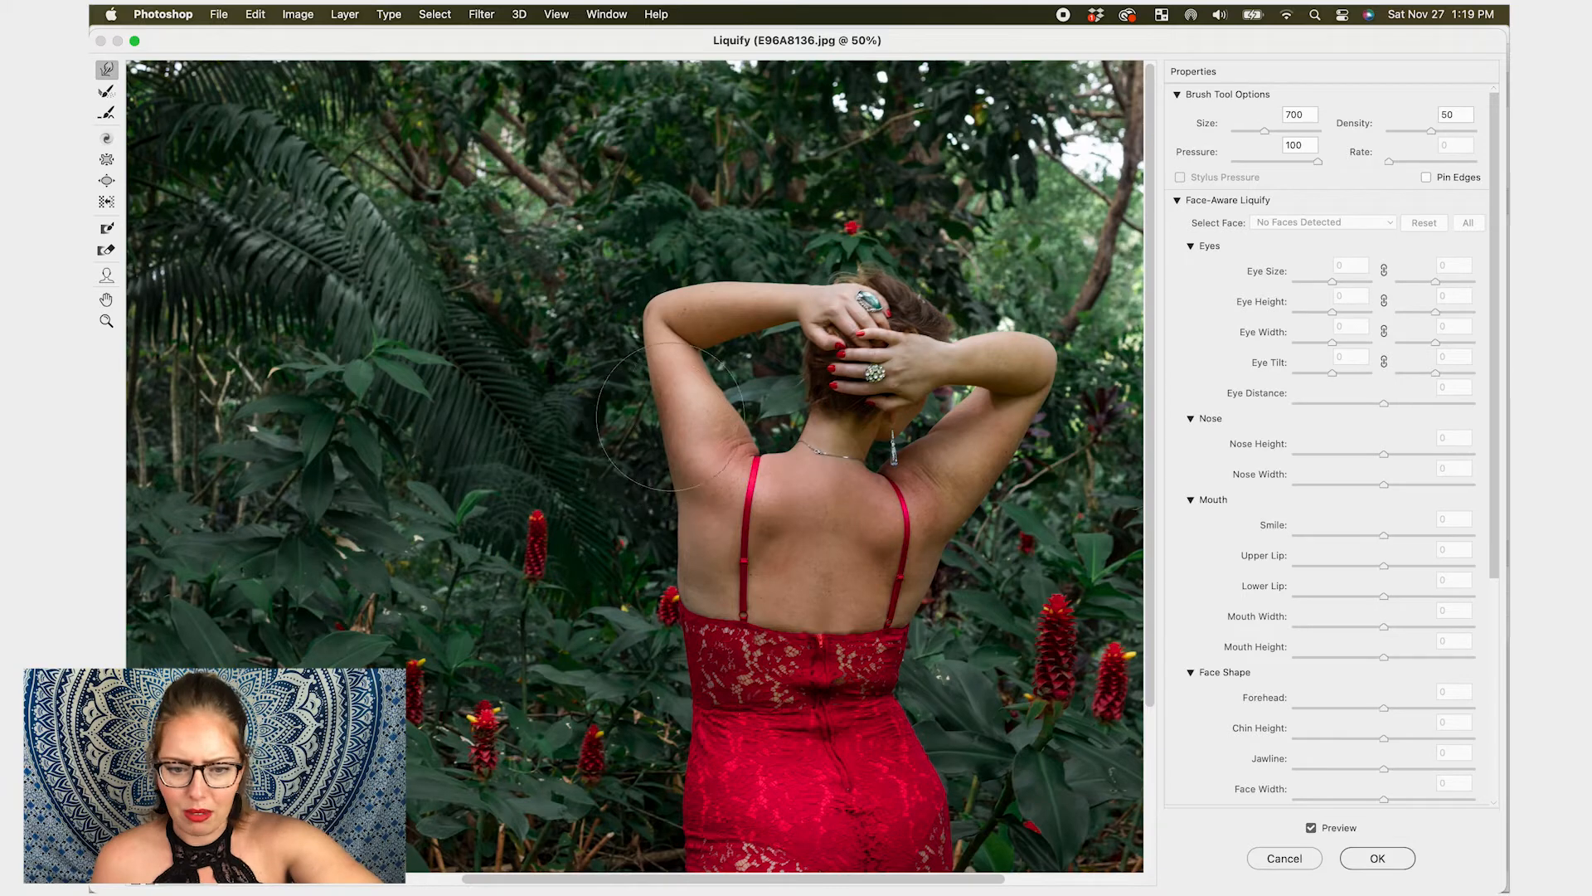
- Try a Forward Warp stroke along the left side of the back at brush size 800, then undo it
key("bracketleft")
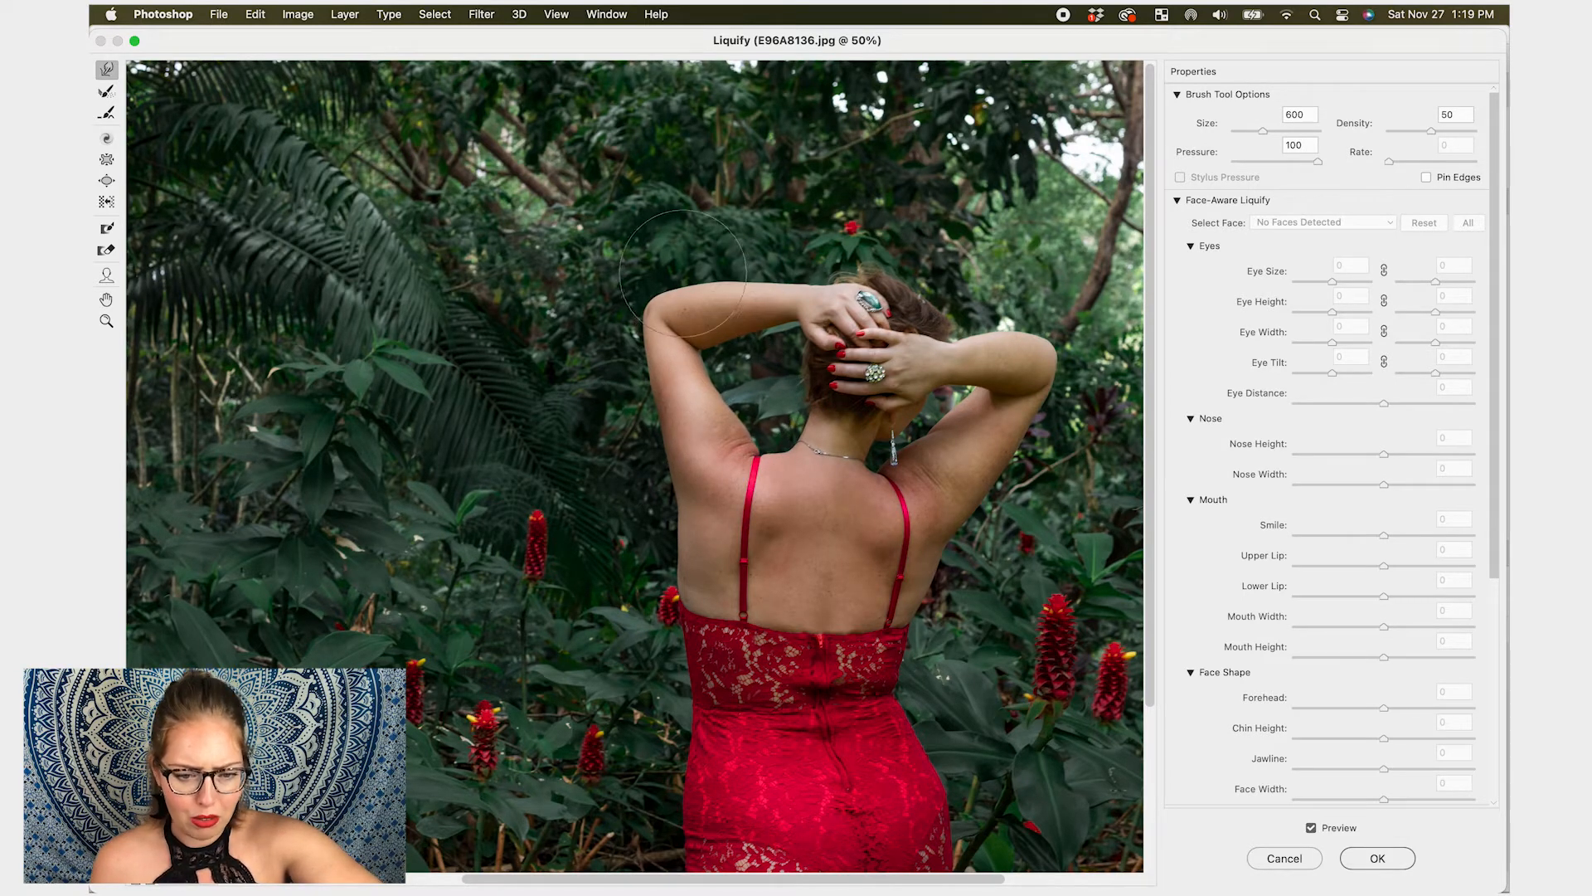
key("bracketleft")
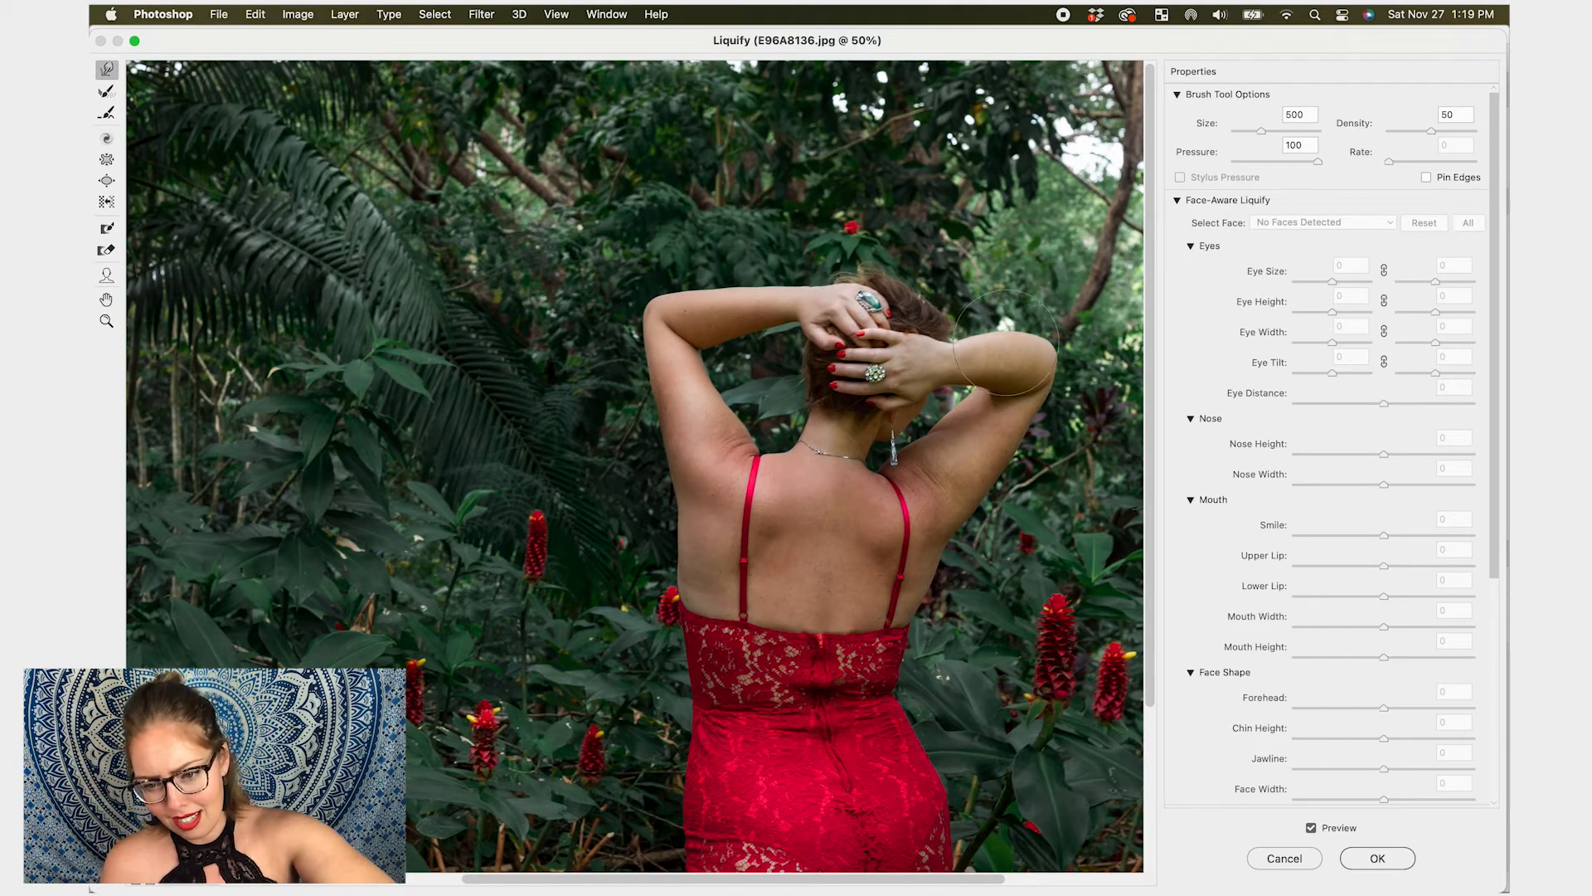
key("bracketleft")
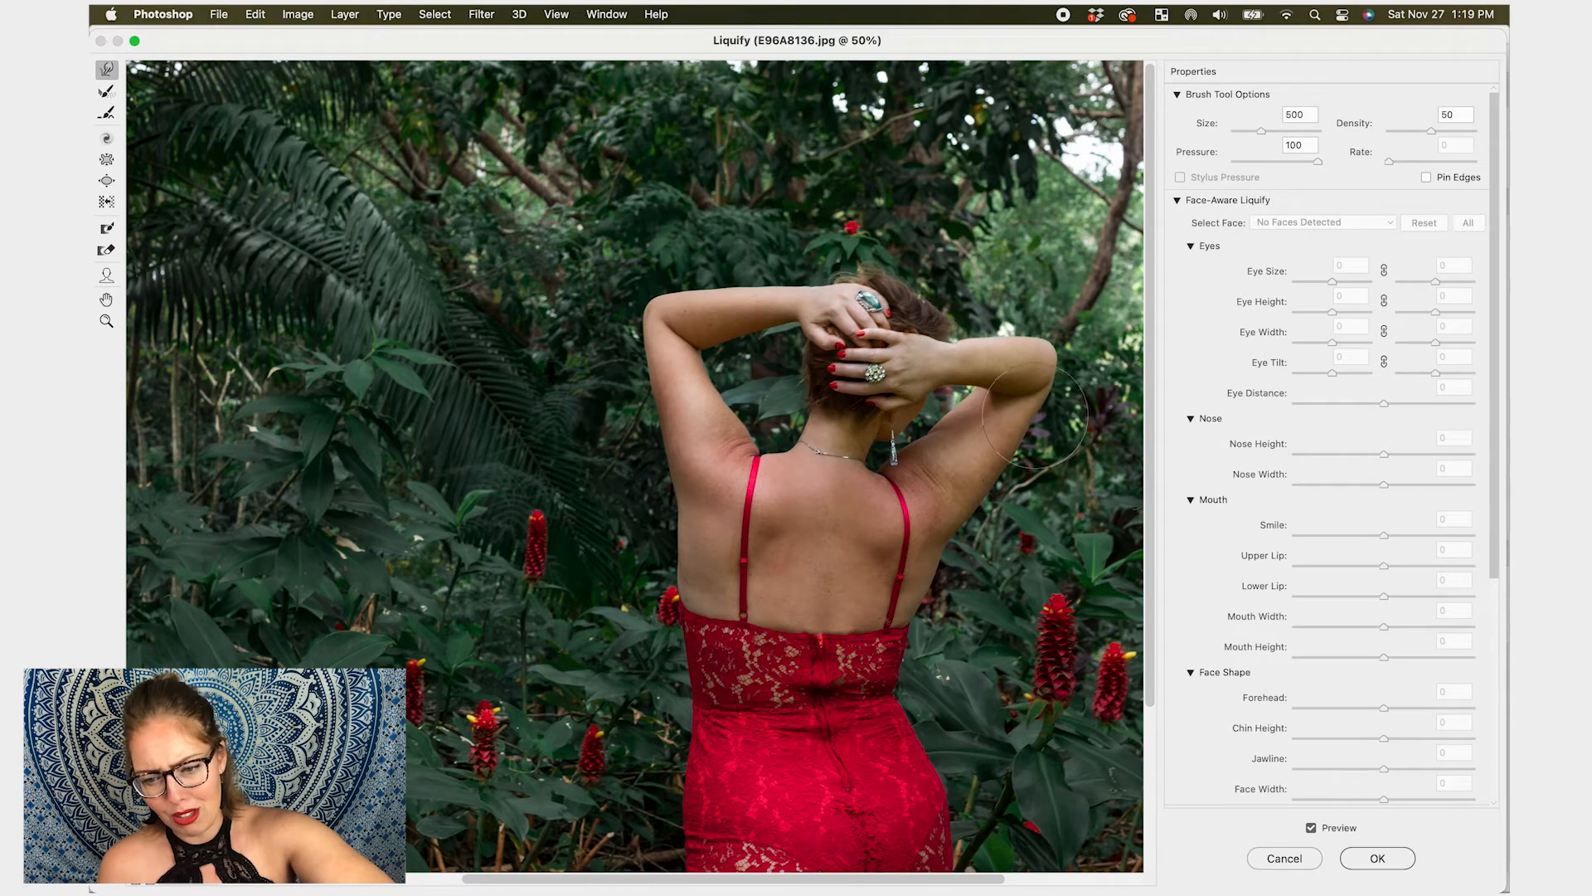
key("bracketright")
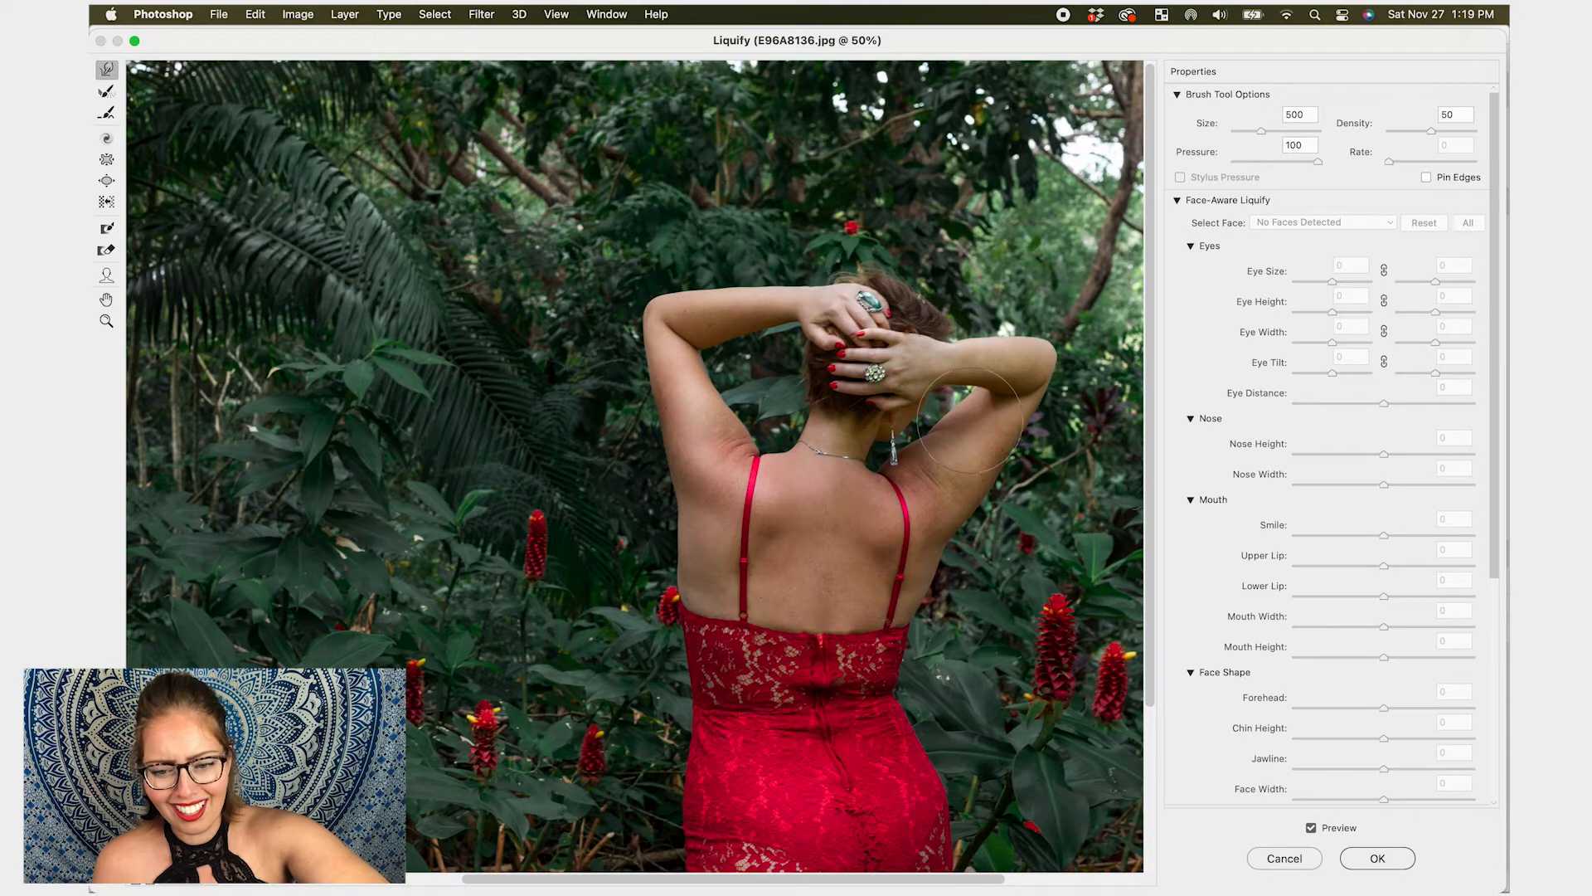
key("bracketleft")
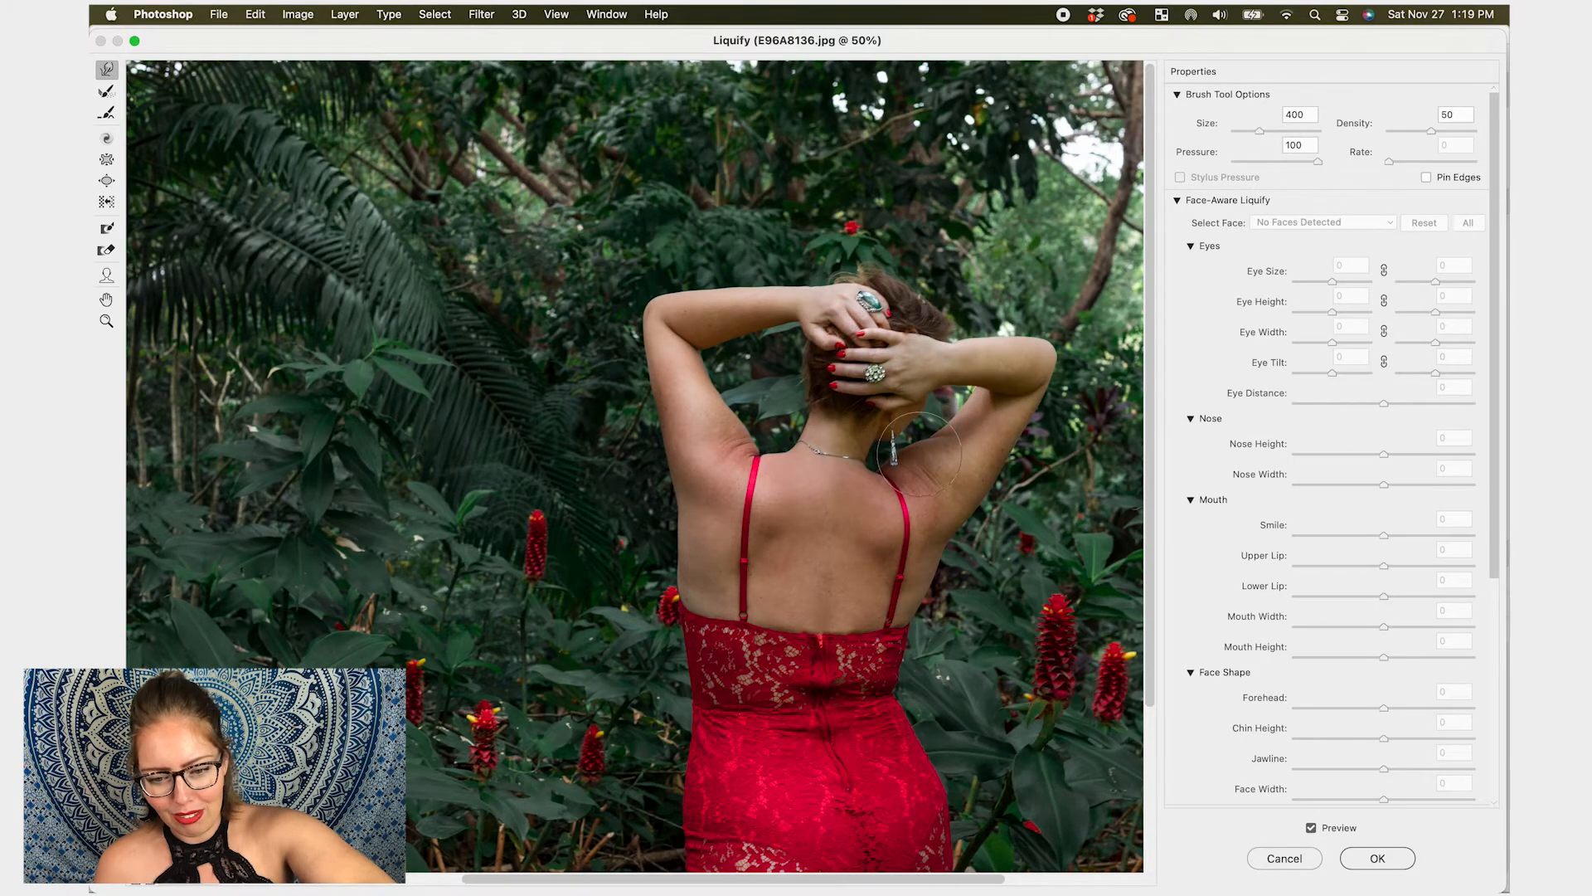
key("bracketright")
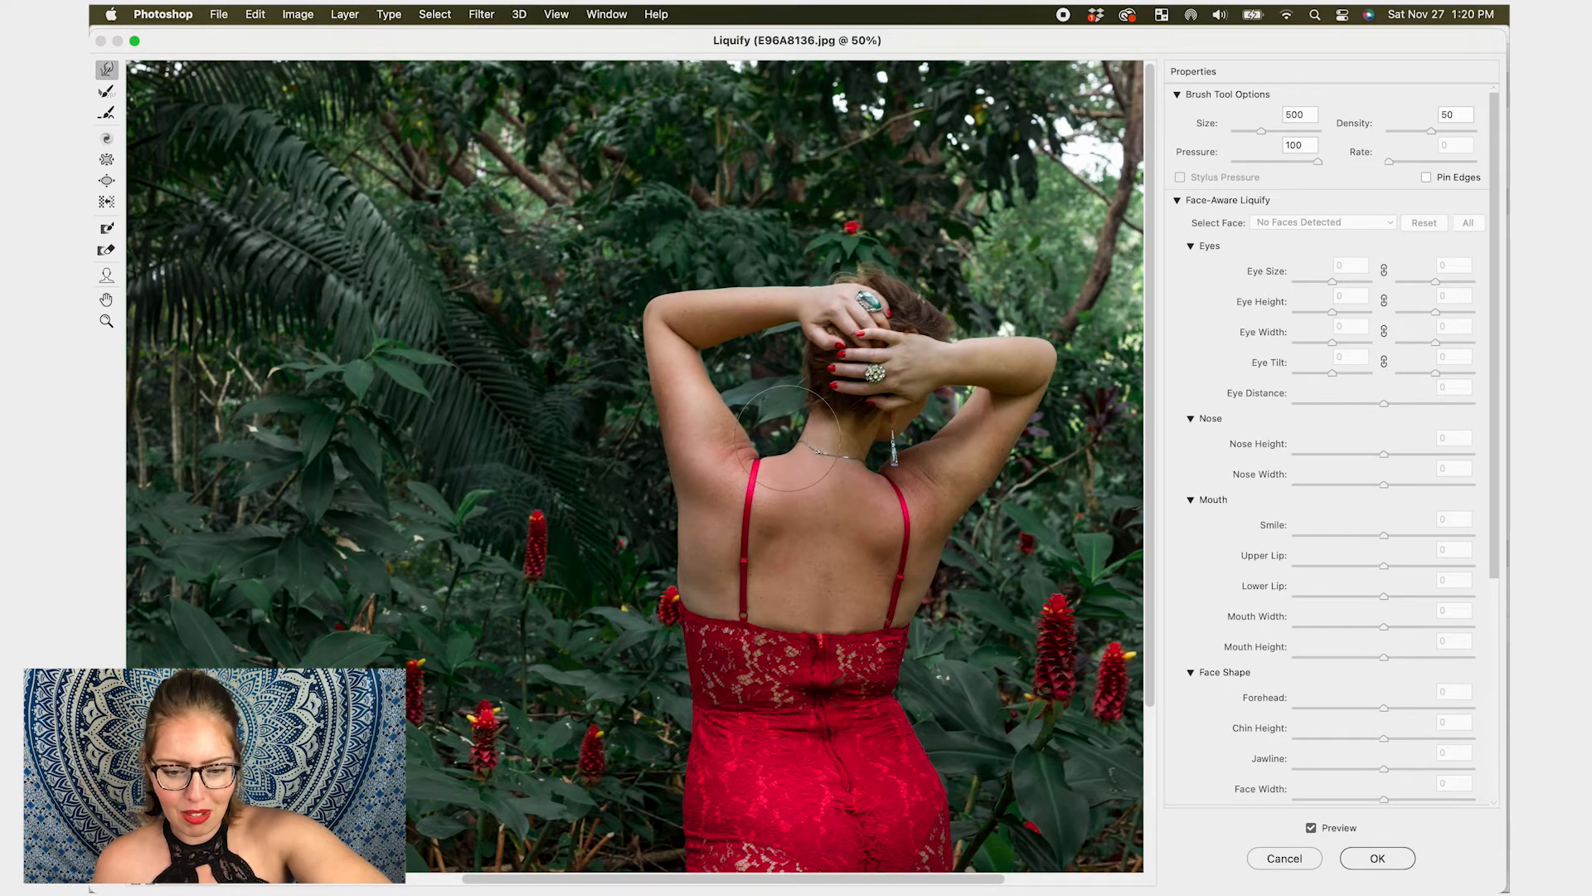
key("bracketleft")
key("bracketleft")
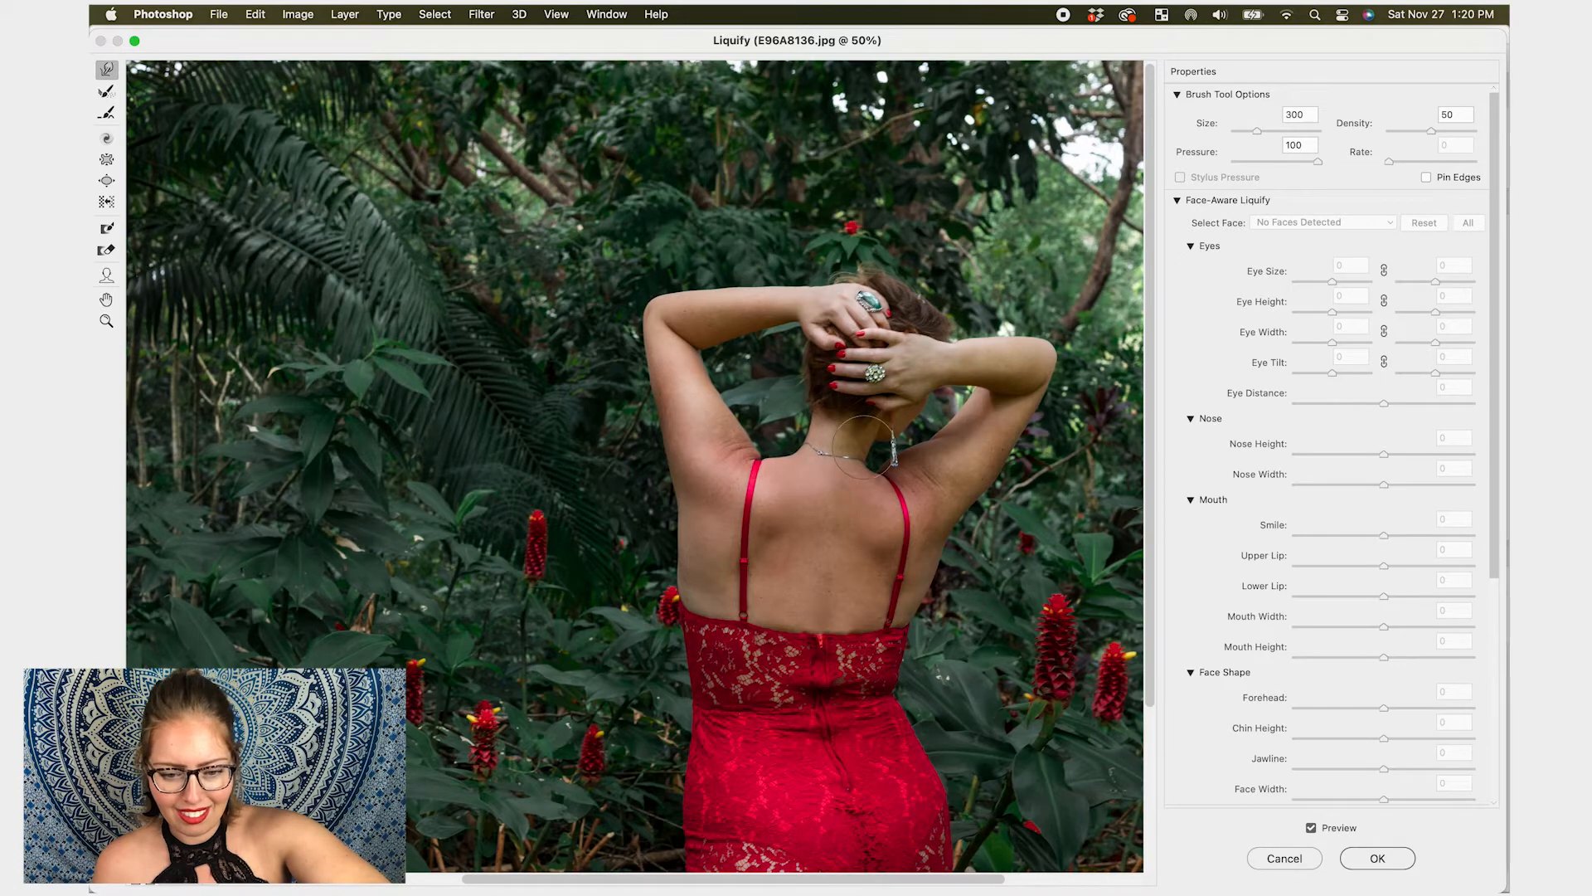
key("bracketright")
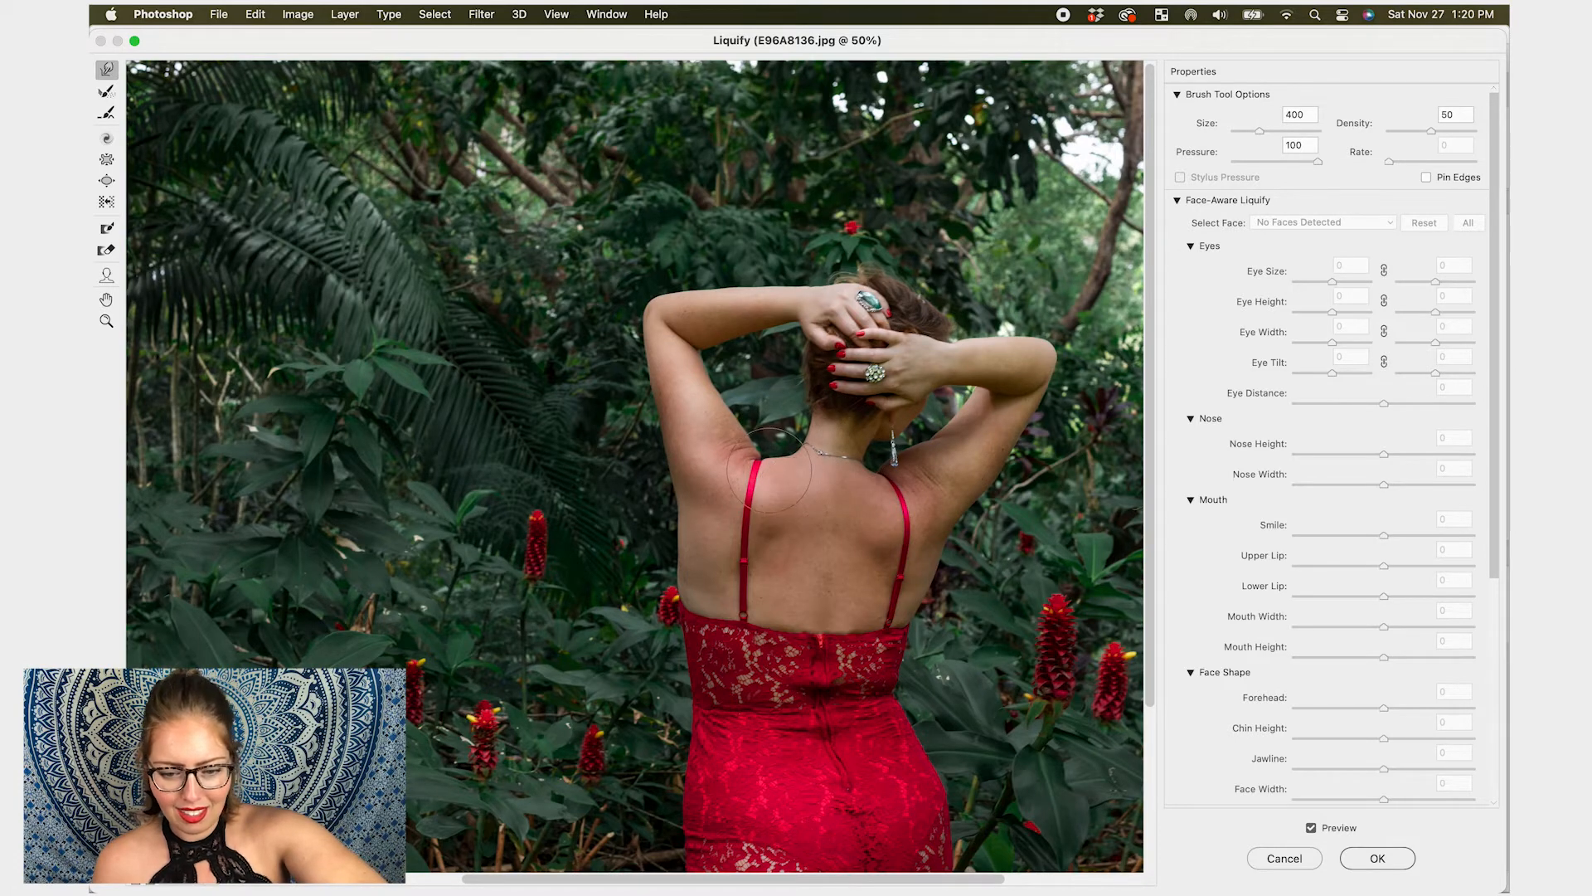
key("bracketright")
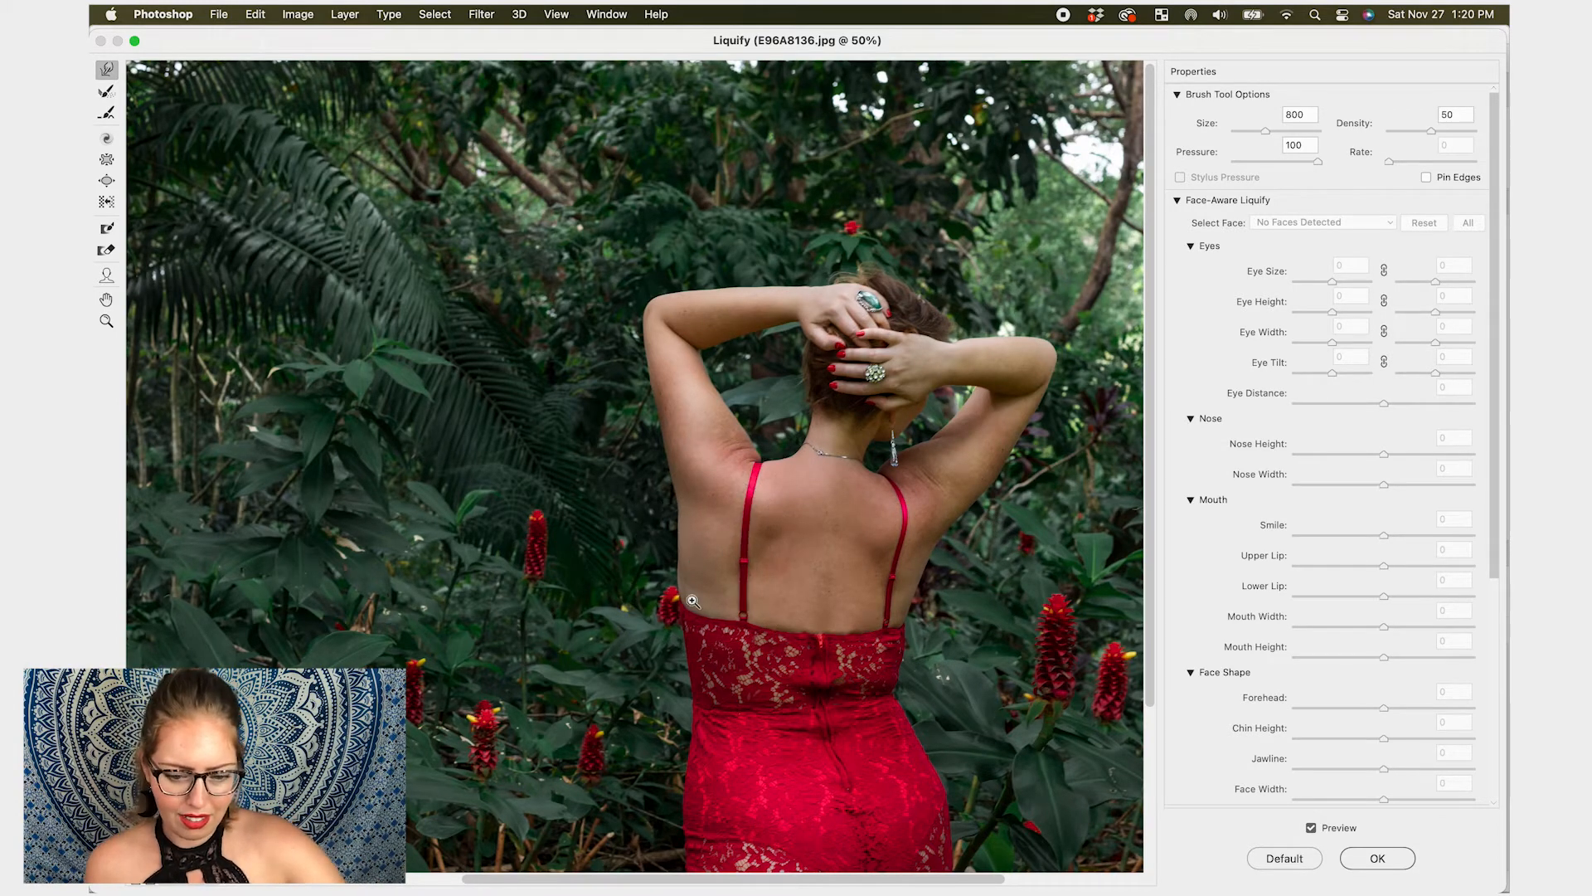
left_click_drag(676, 604, 719, 597)
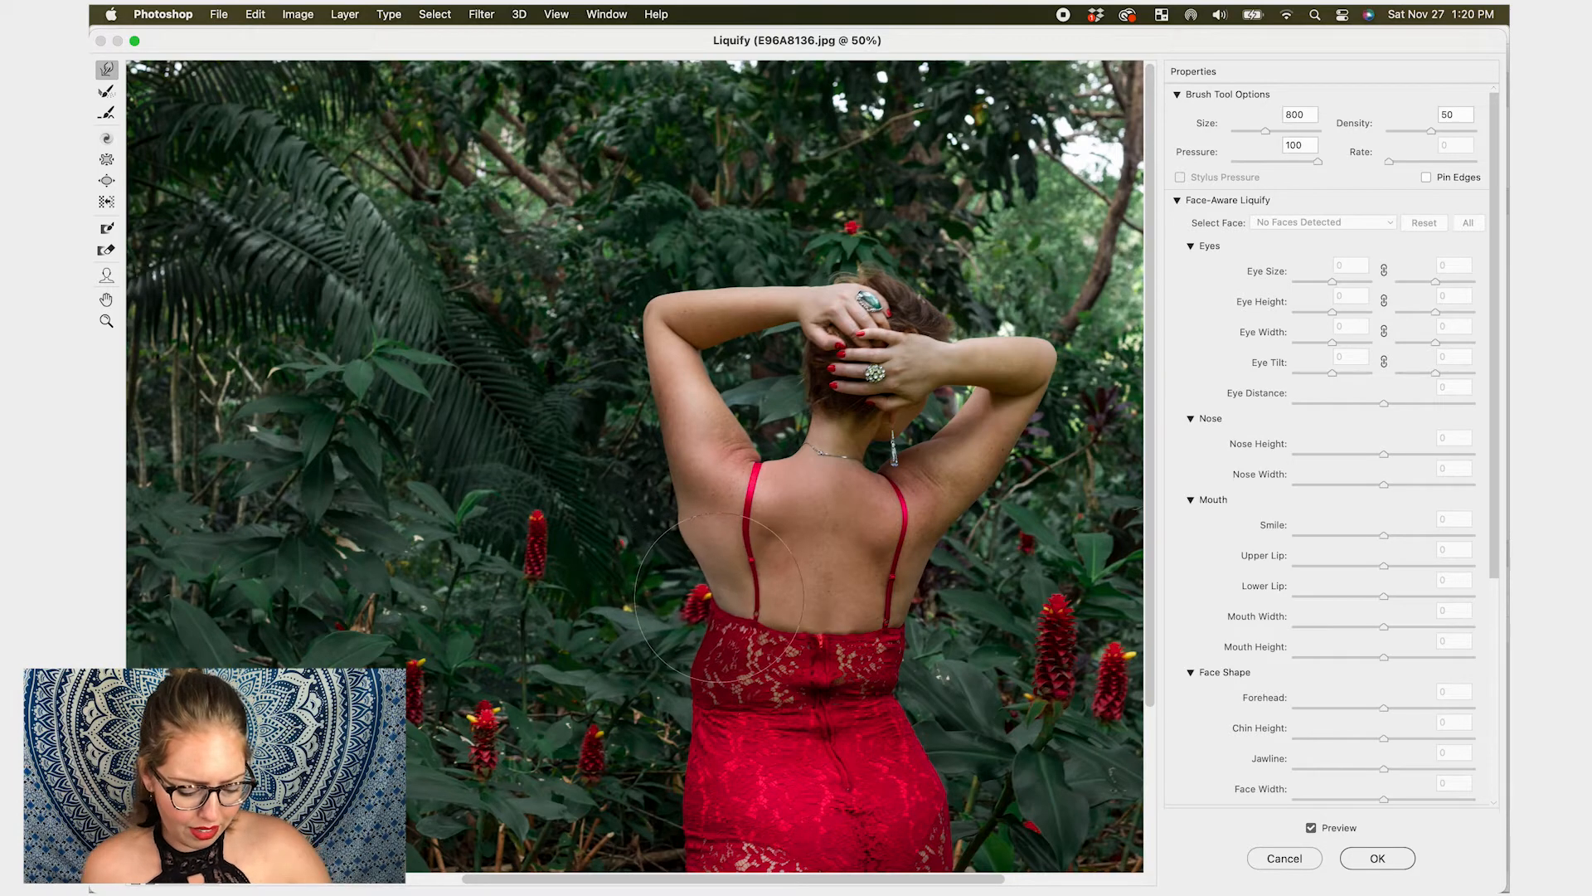
key("super+z")
- Nudge the left side of the back near the strap inward with a 600 brush
key("bracketleft")
key("bracketleft")
left_click_drag(682, 540, 691, 539)
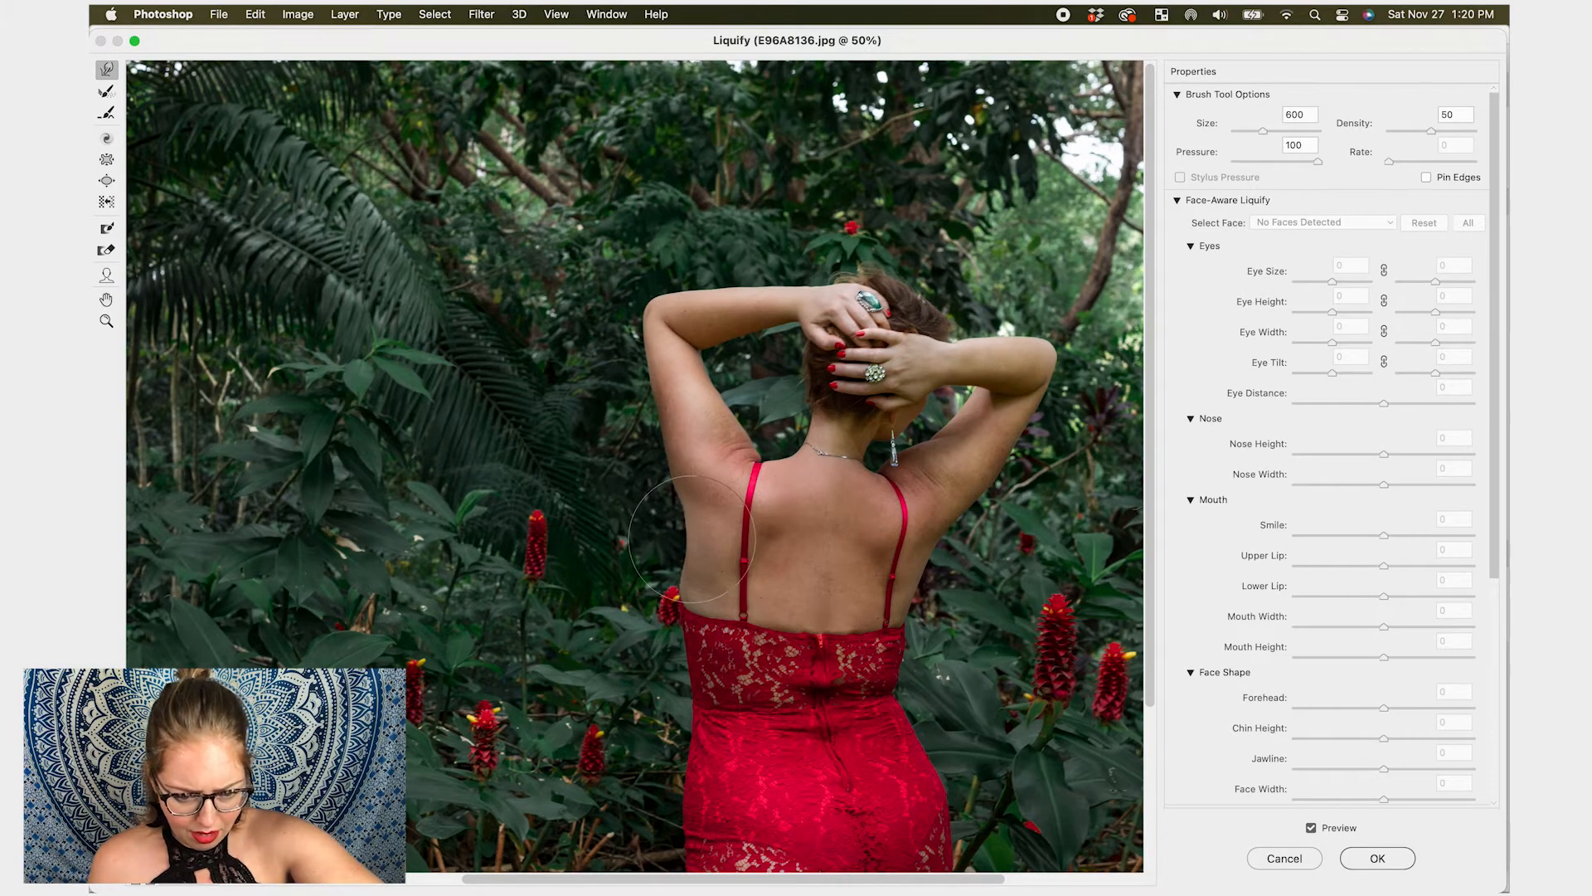
- Slim both sides of the back just above the dress with Forward Warp at brush size 1100
key("bracketright")
key("bracketright")
key("bracketright")
key("bracketright")
key("bracketright")
key("bracketright")
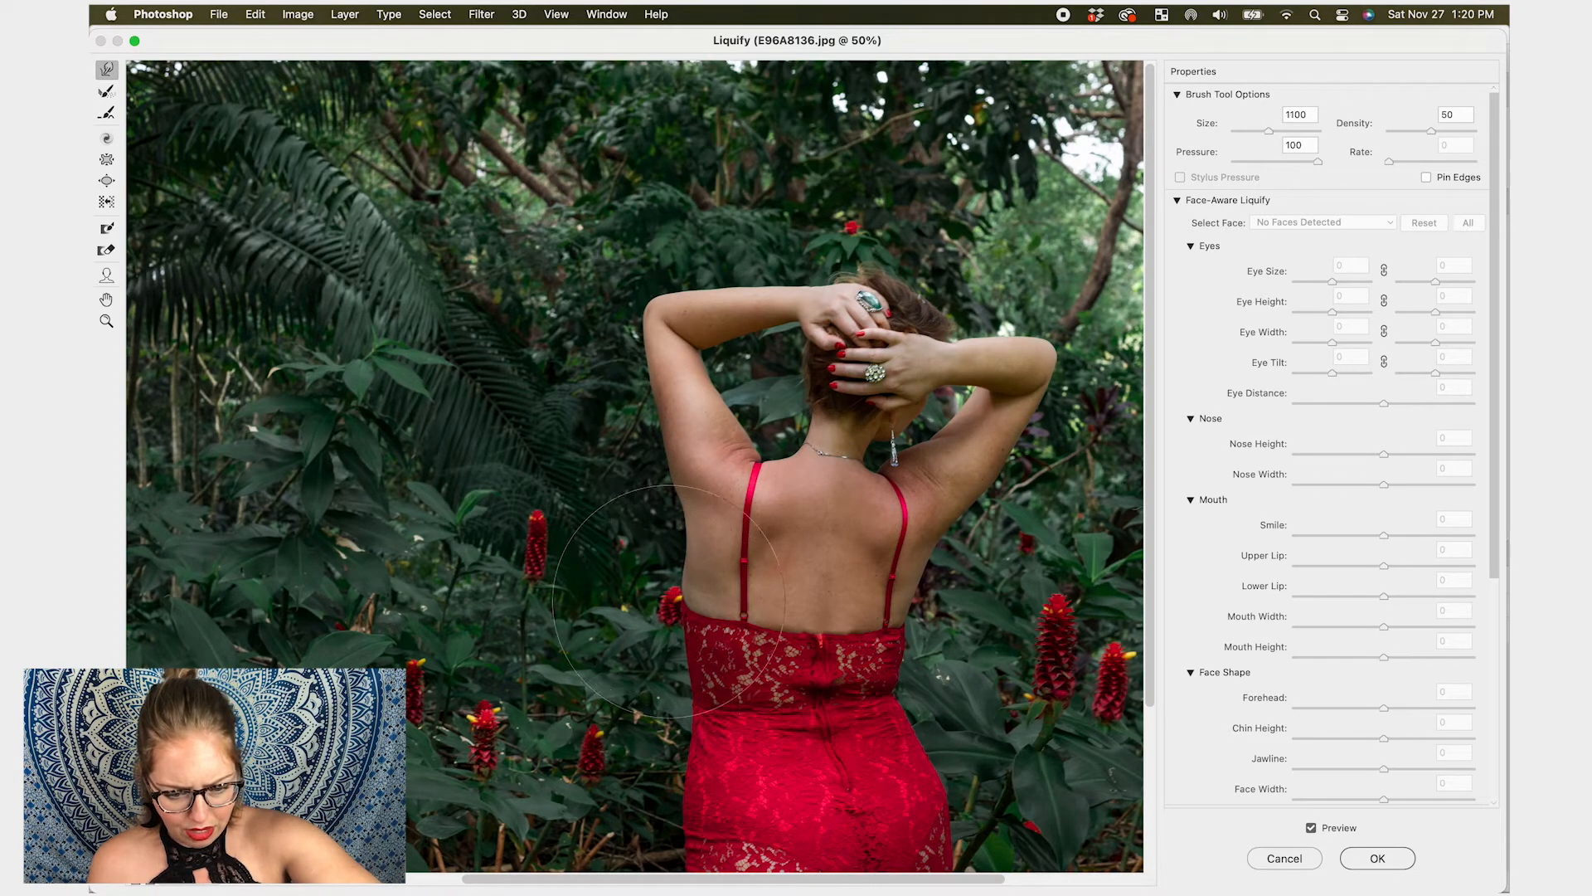
left_click_drag(673, 600, 678, 601)
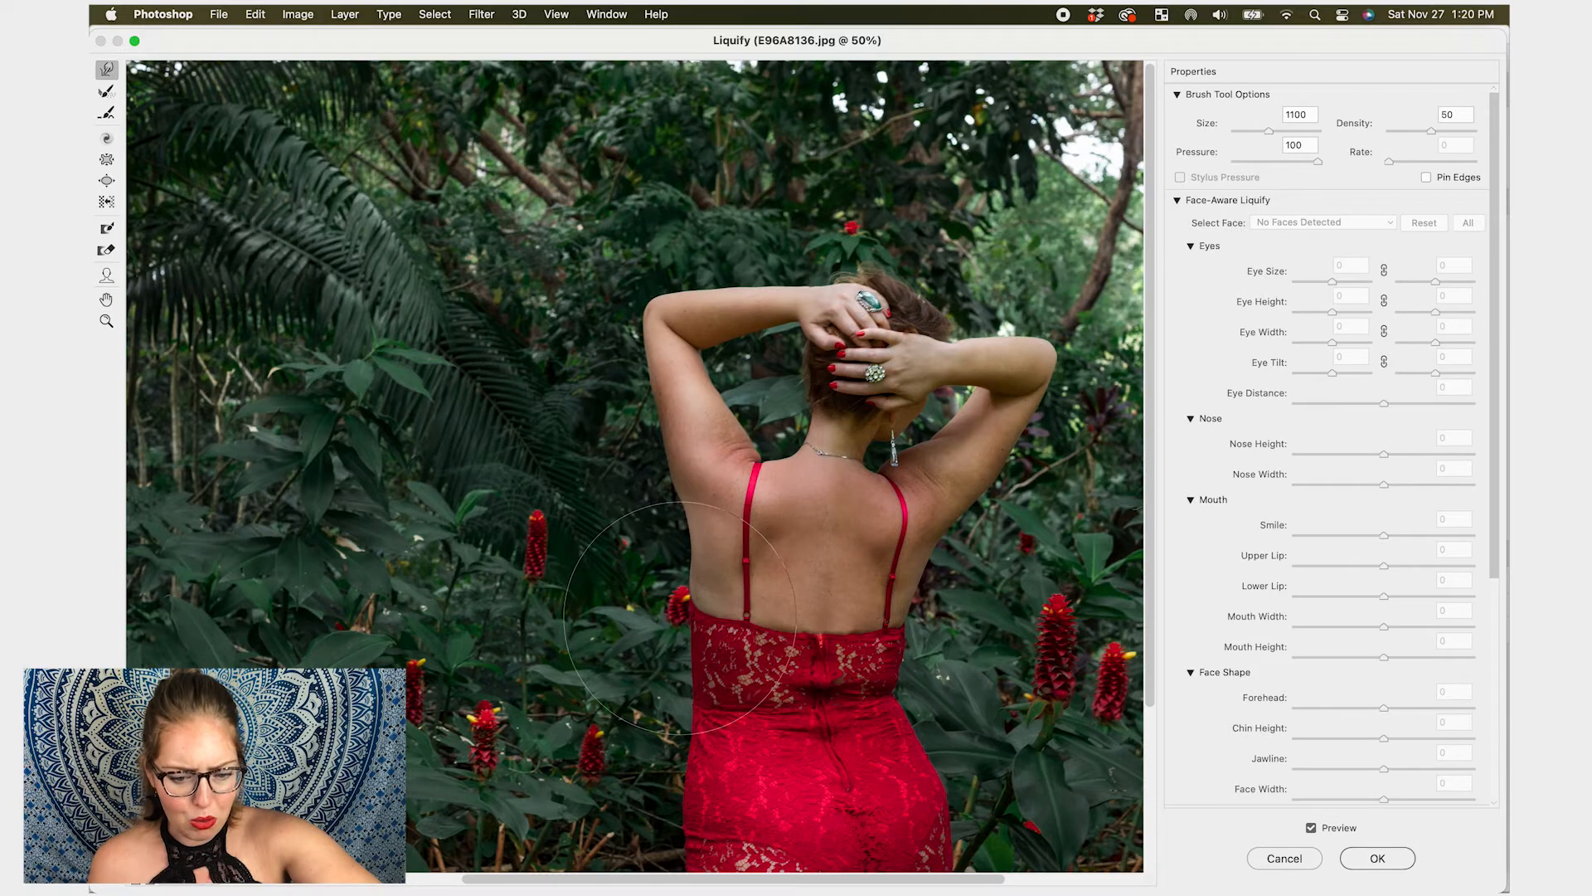
left_click_drag(676, 588, 681, 587)
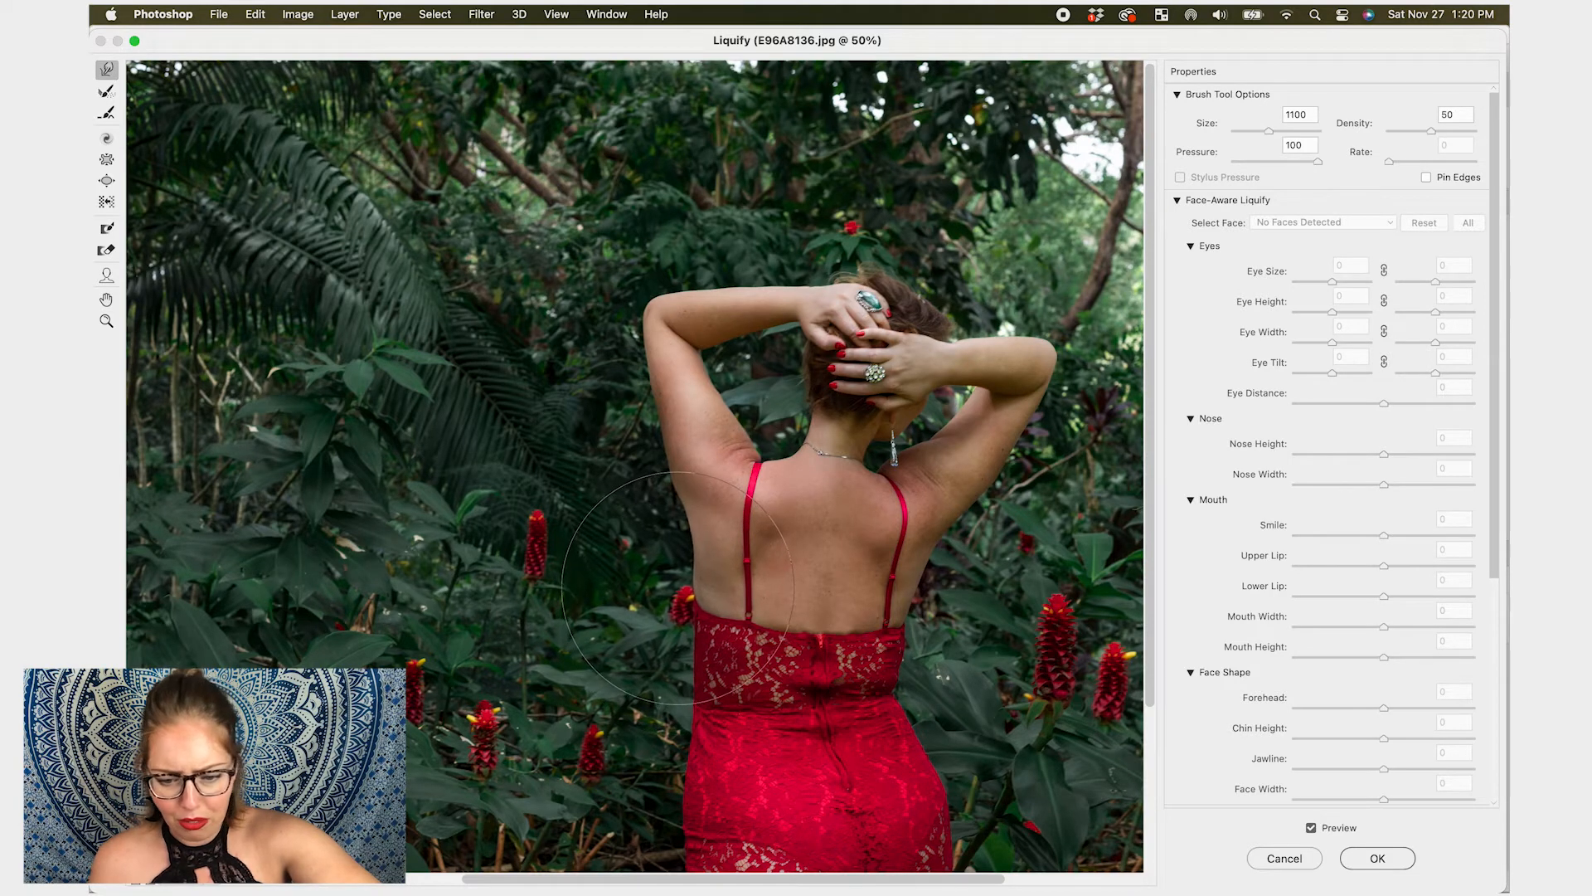
left_click_drag(915, 643, 901, 643)
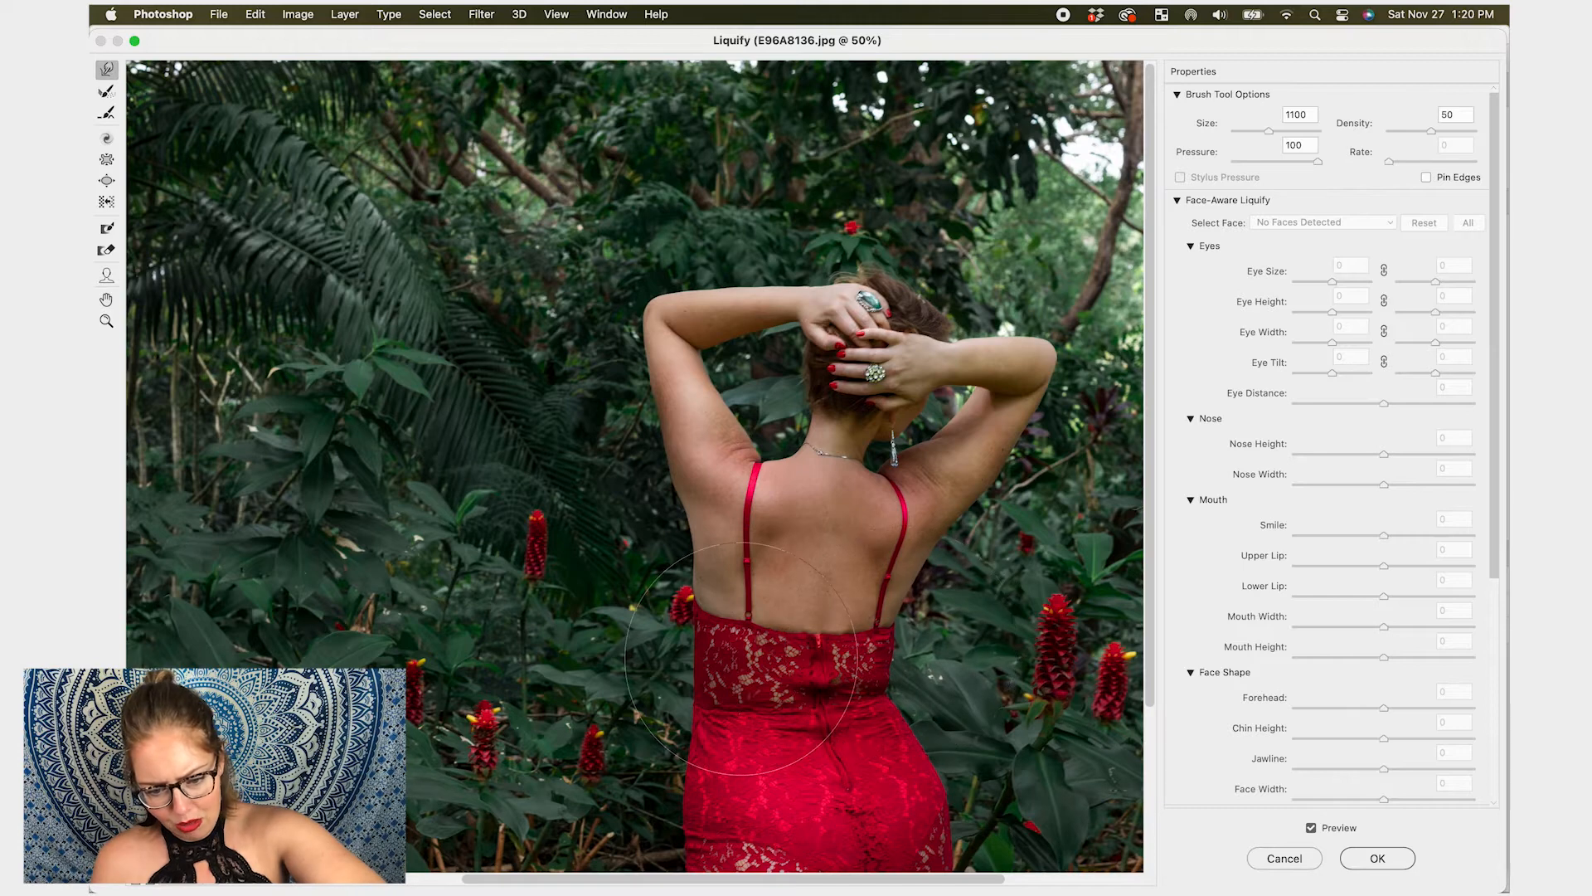
left_click_drag(700, 689, 712, 689)
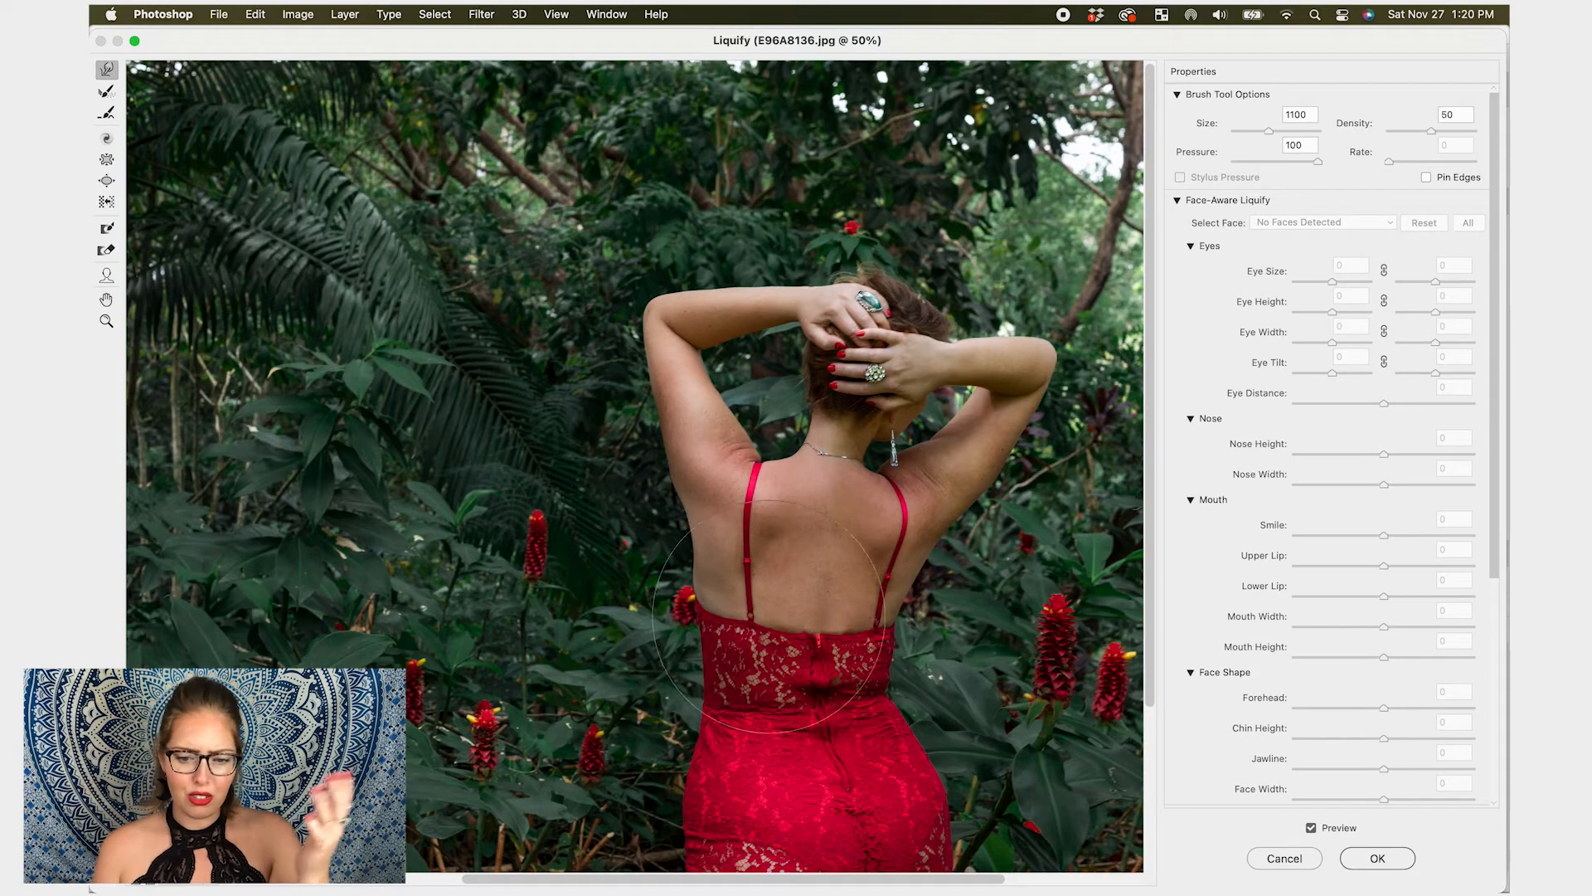
- Refine the right side of the back beside the strap with a 500 brush
key("bracketleft")
key("bracketleft")
key("bracketleft")
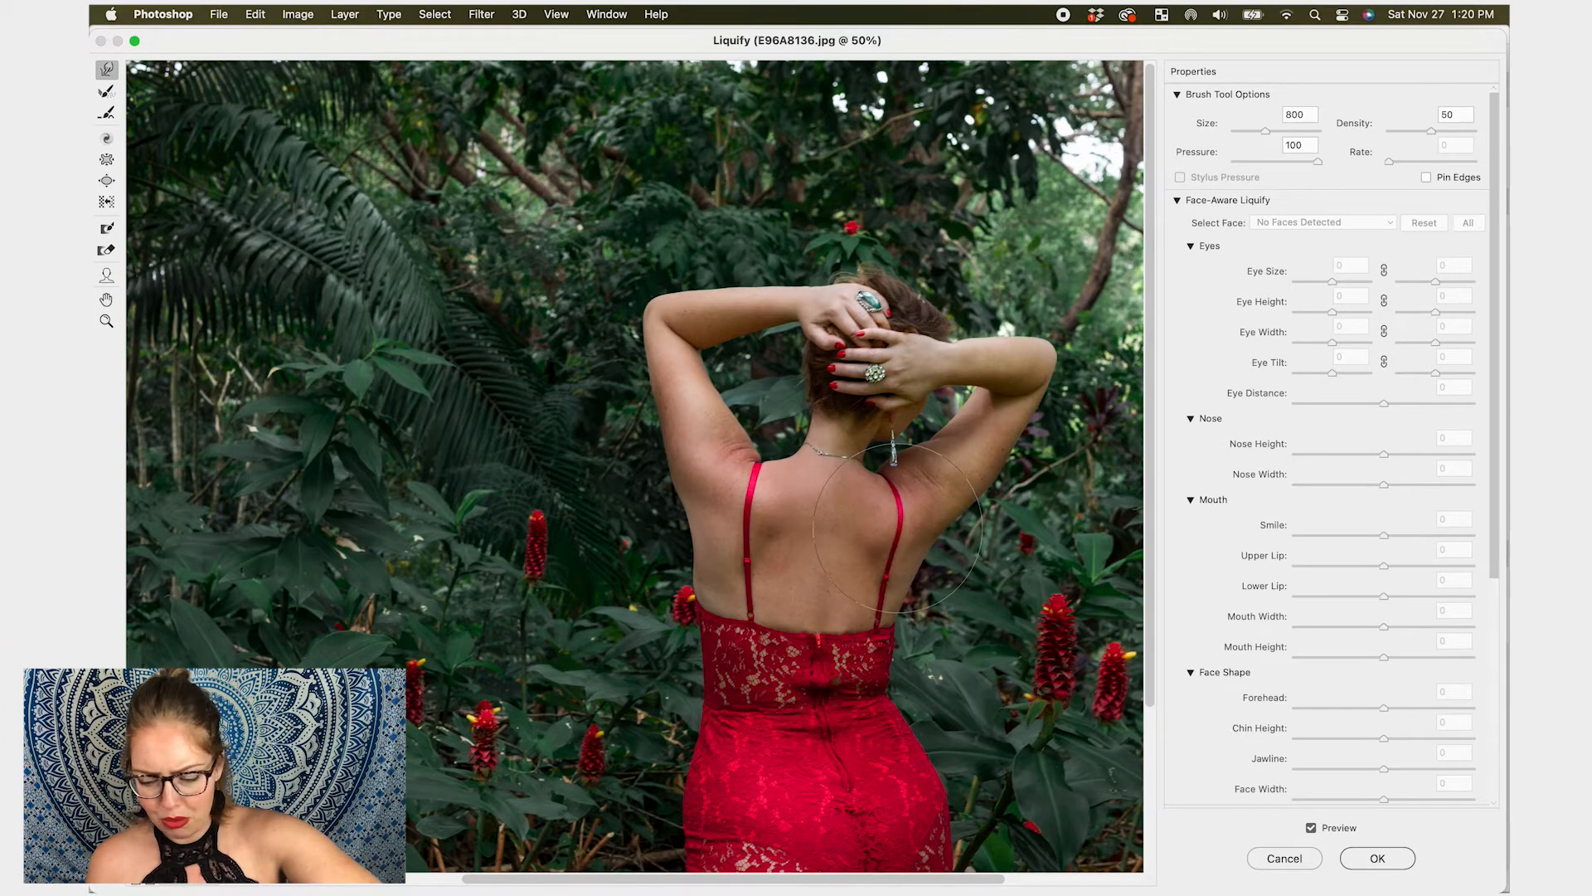
key("bracketleft")
key("bracketleft")
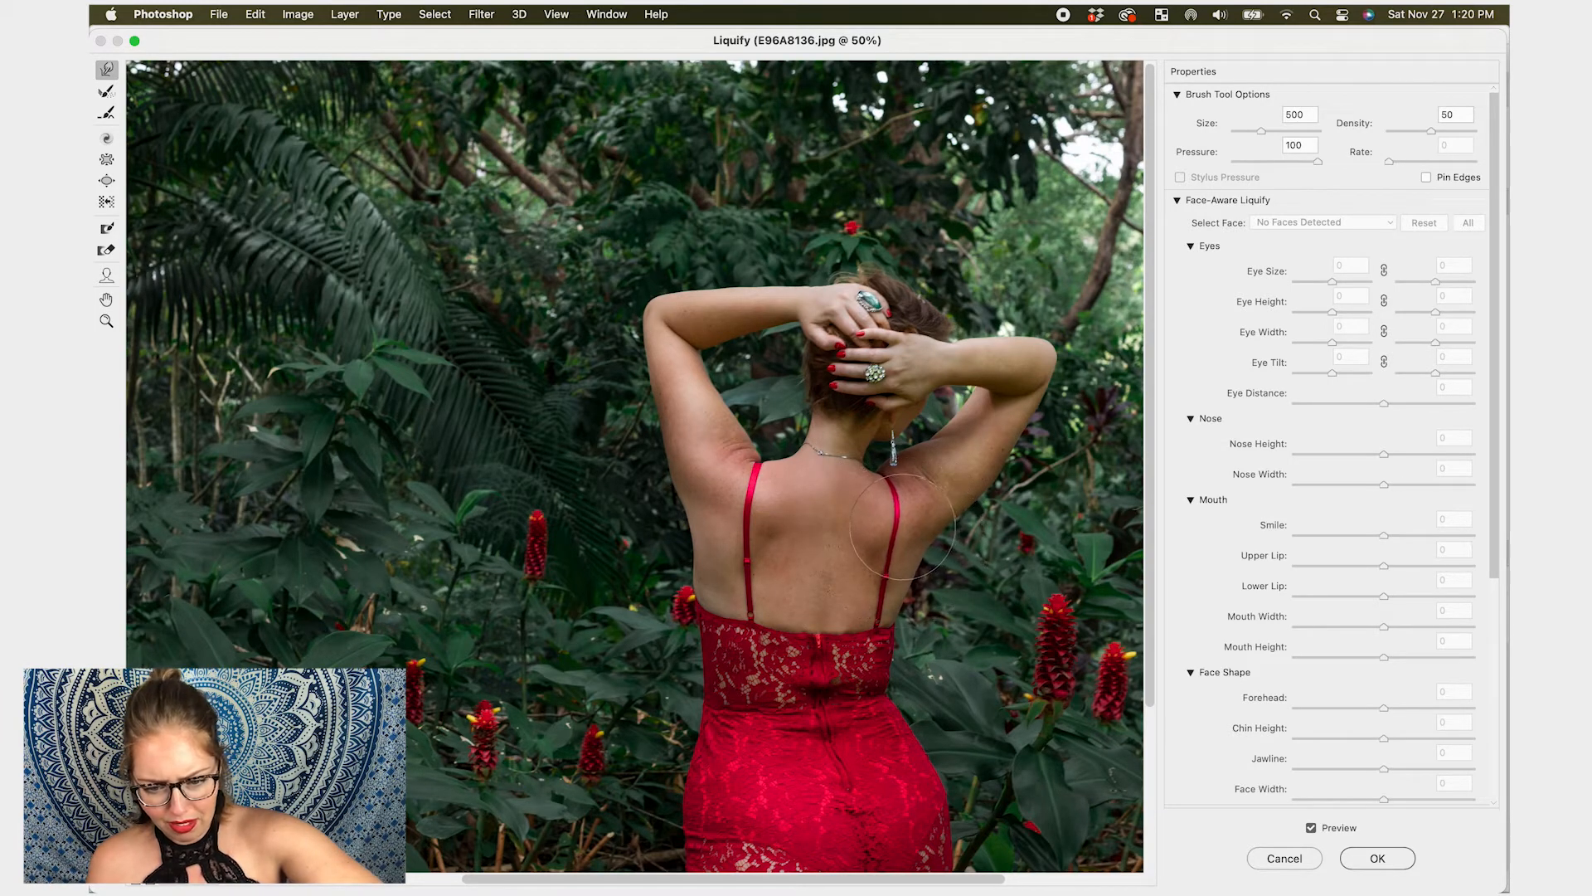
left_click_drag(901, 506, 896, 506)
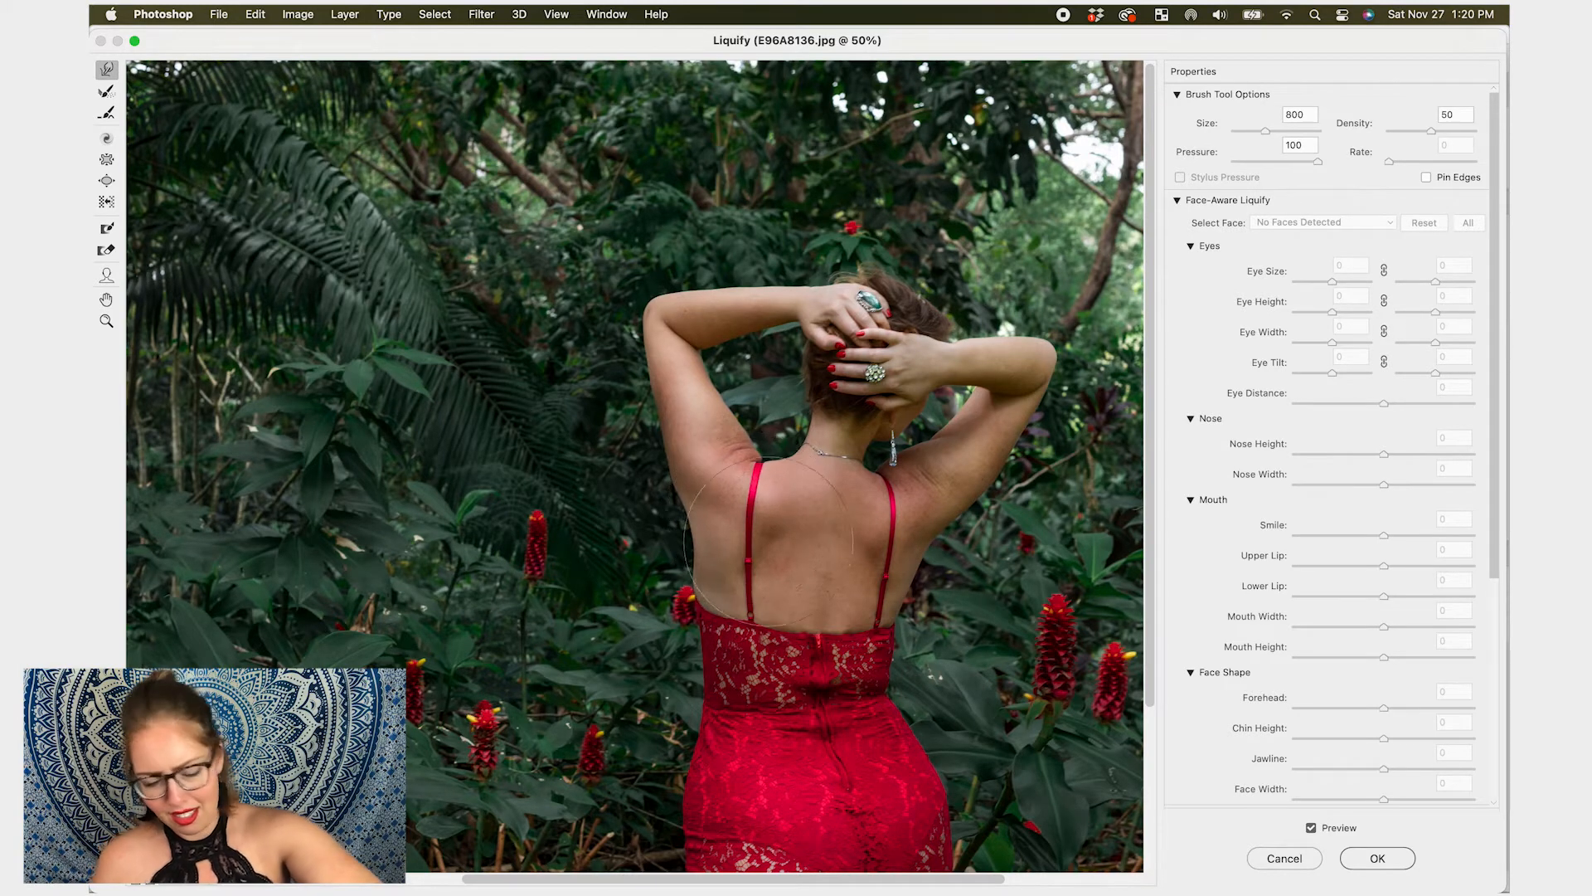
- Smooth the left side of the back near the dress with Forward Warp at brush size 1000
key("bracketleft")
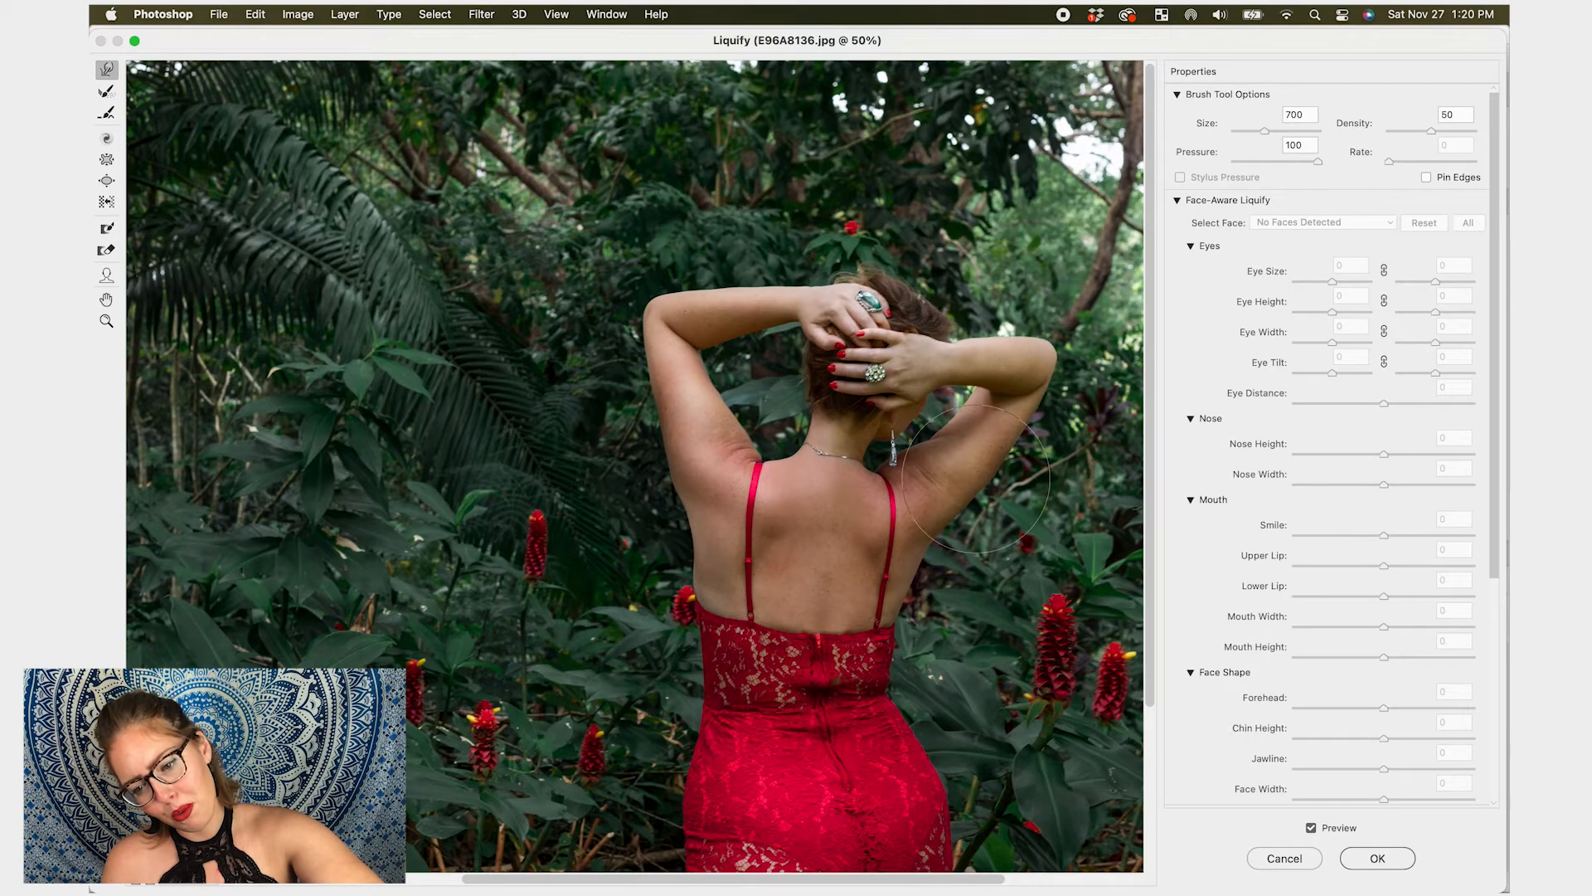
key("bracketleft")
key("bracketleft")
key("bracketleft")
key("bracketleft")
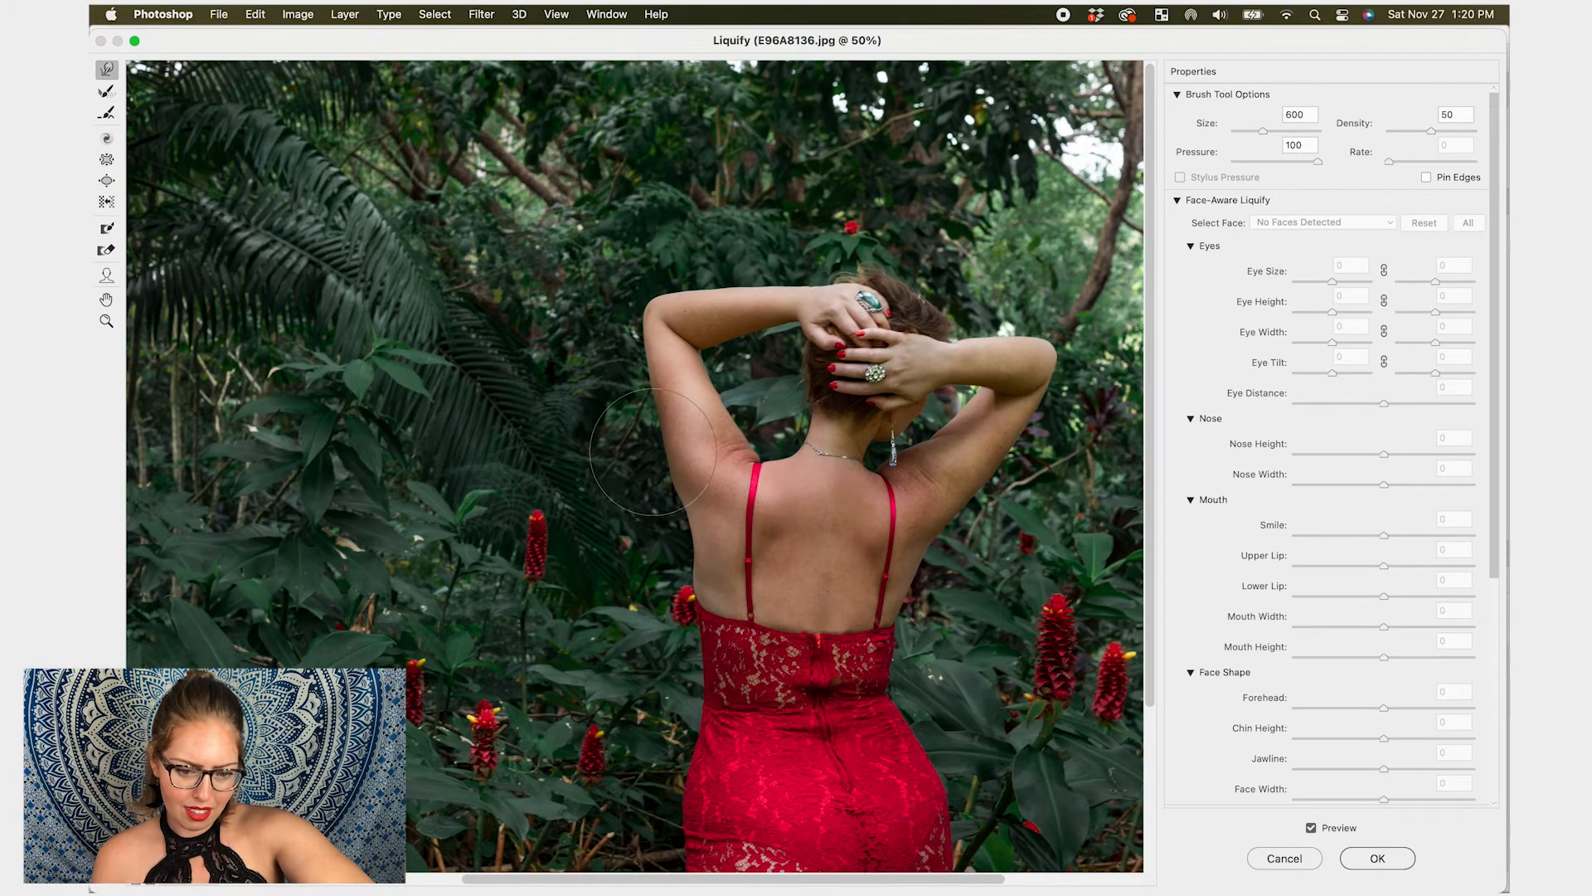
key("bracketright")
key("bracketright")
key("bracketright")
key("bracketright")
left_click_drag(686, 593, 689, 593)
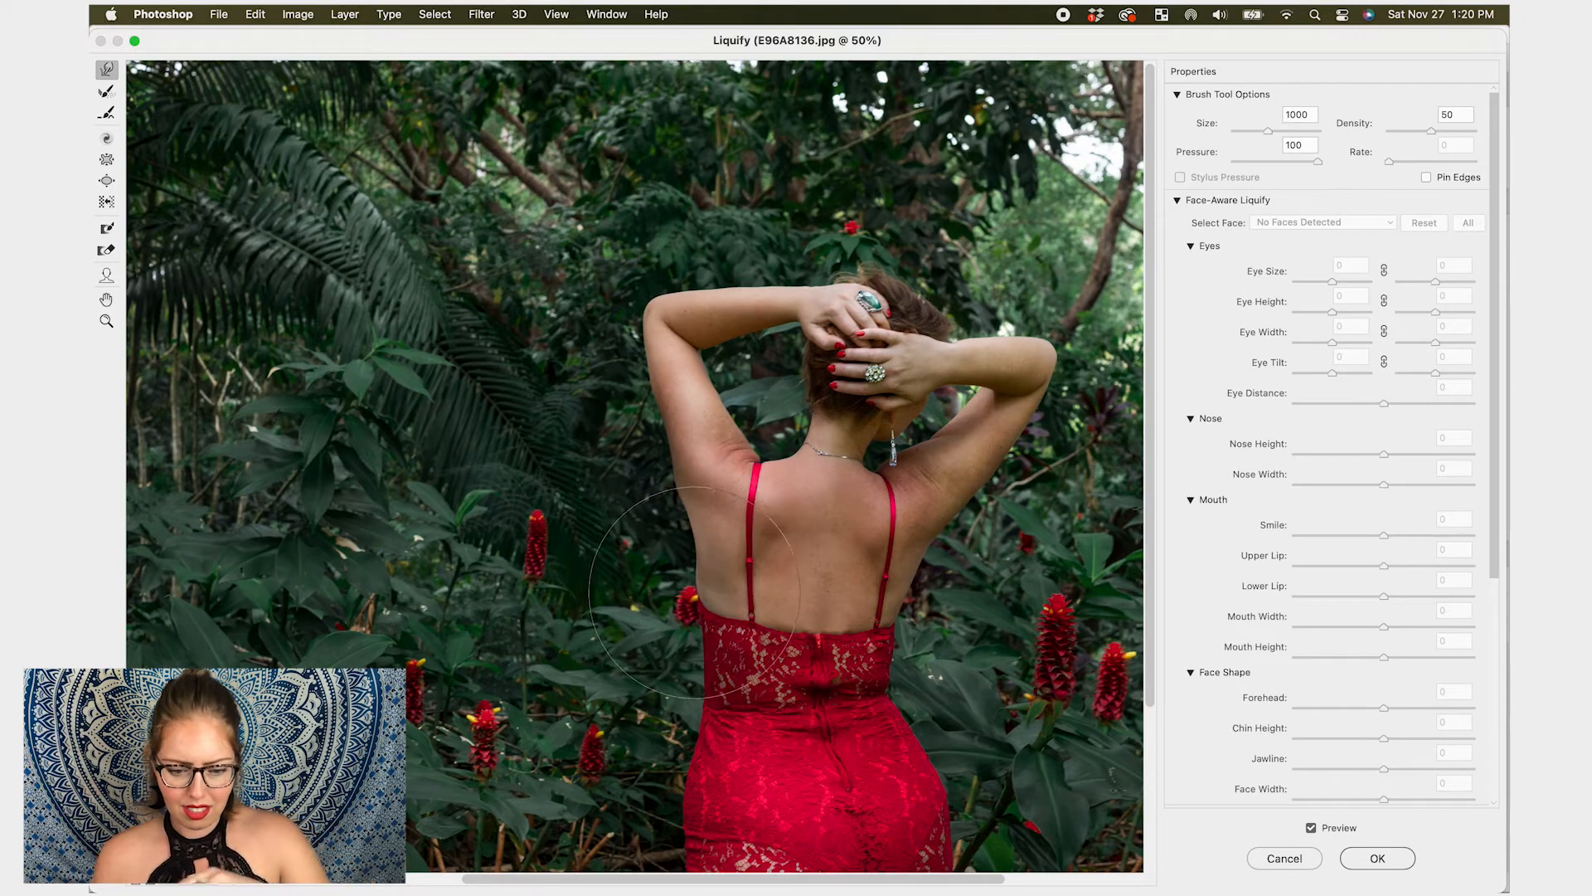
- Nudge the right side of the dress hem inward with small Forward Warp strokes at about brush size 700
scroll(768, 590, "down", 3)
scroll(650, 586, "right", 3)
scroll(650, 587, "down", 2)
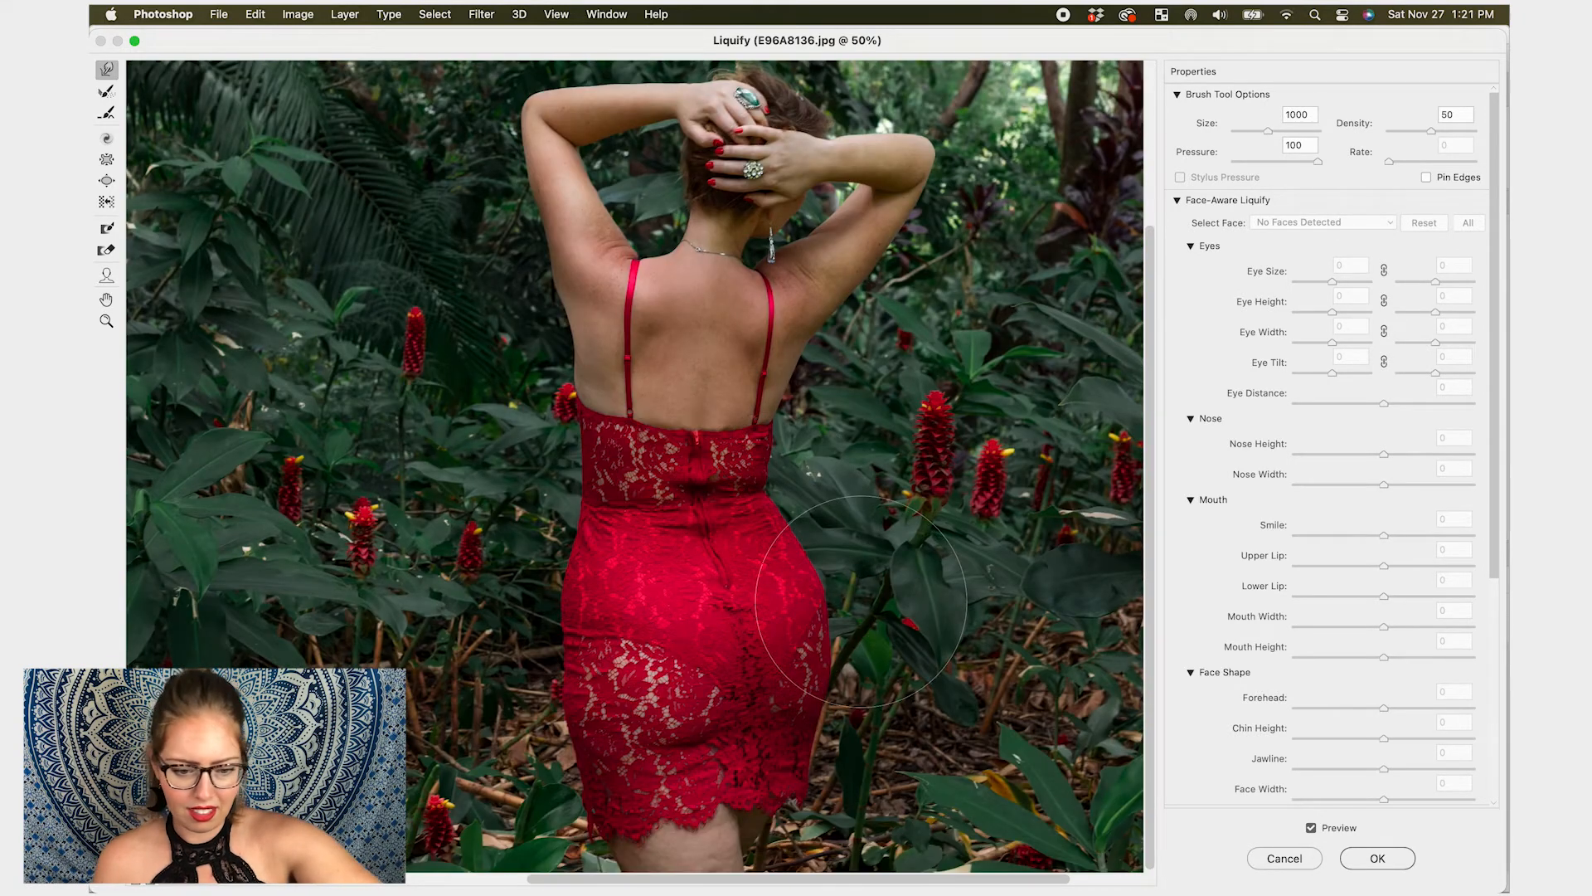
key("bracketleft")
key("bracketleft")
key("bracketleft")
key("bracketleft")
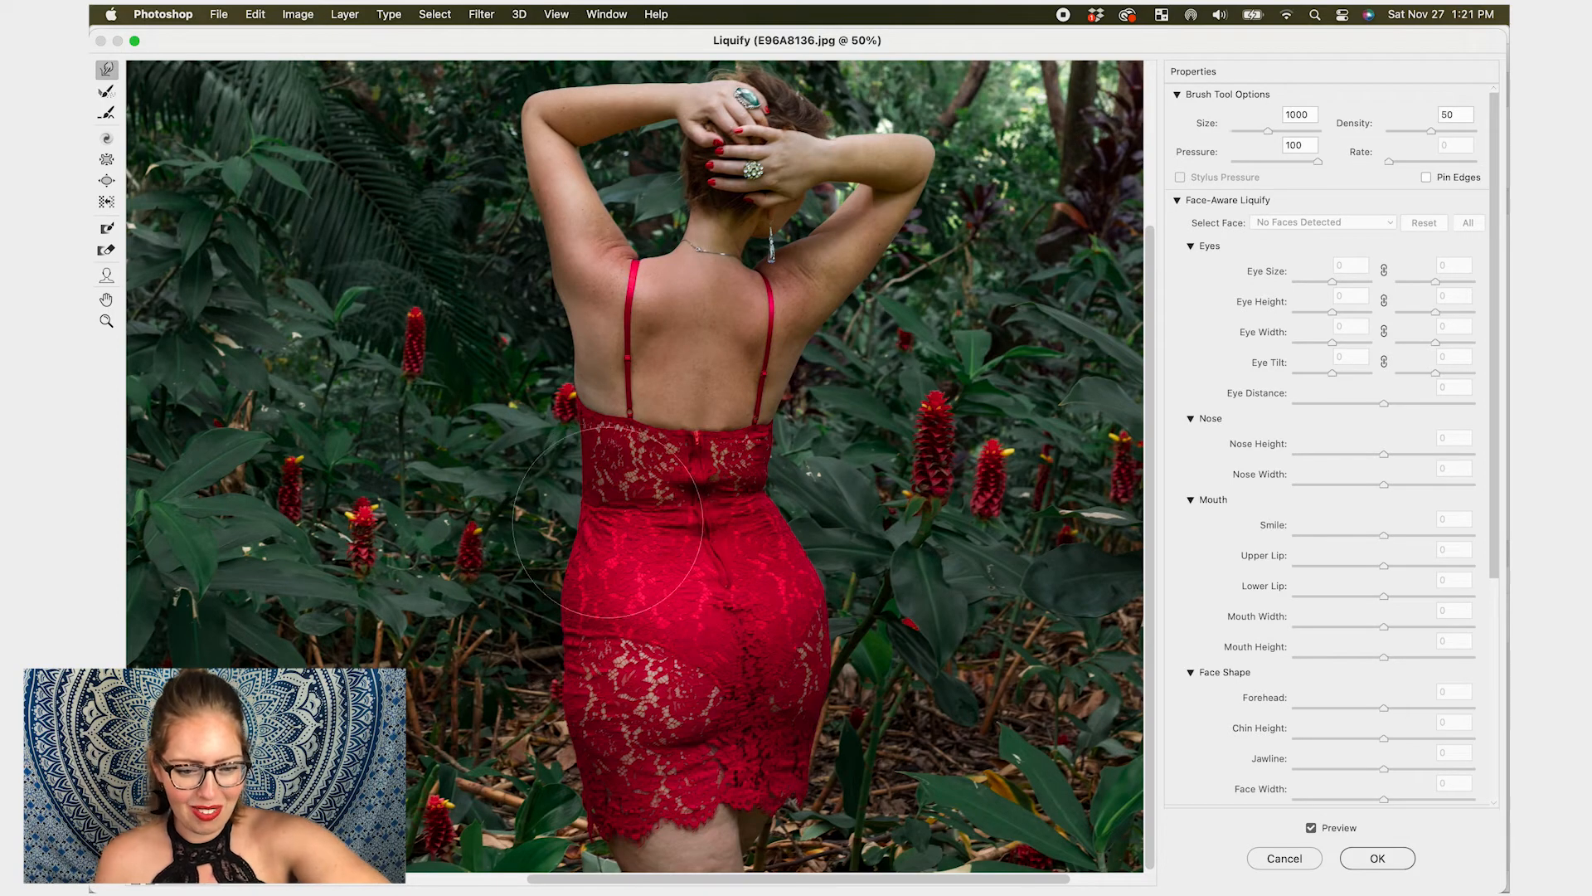
key("bracketright")
key("bracketright")
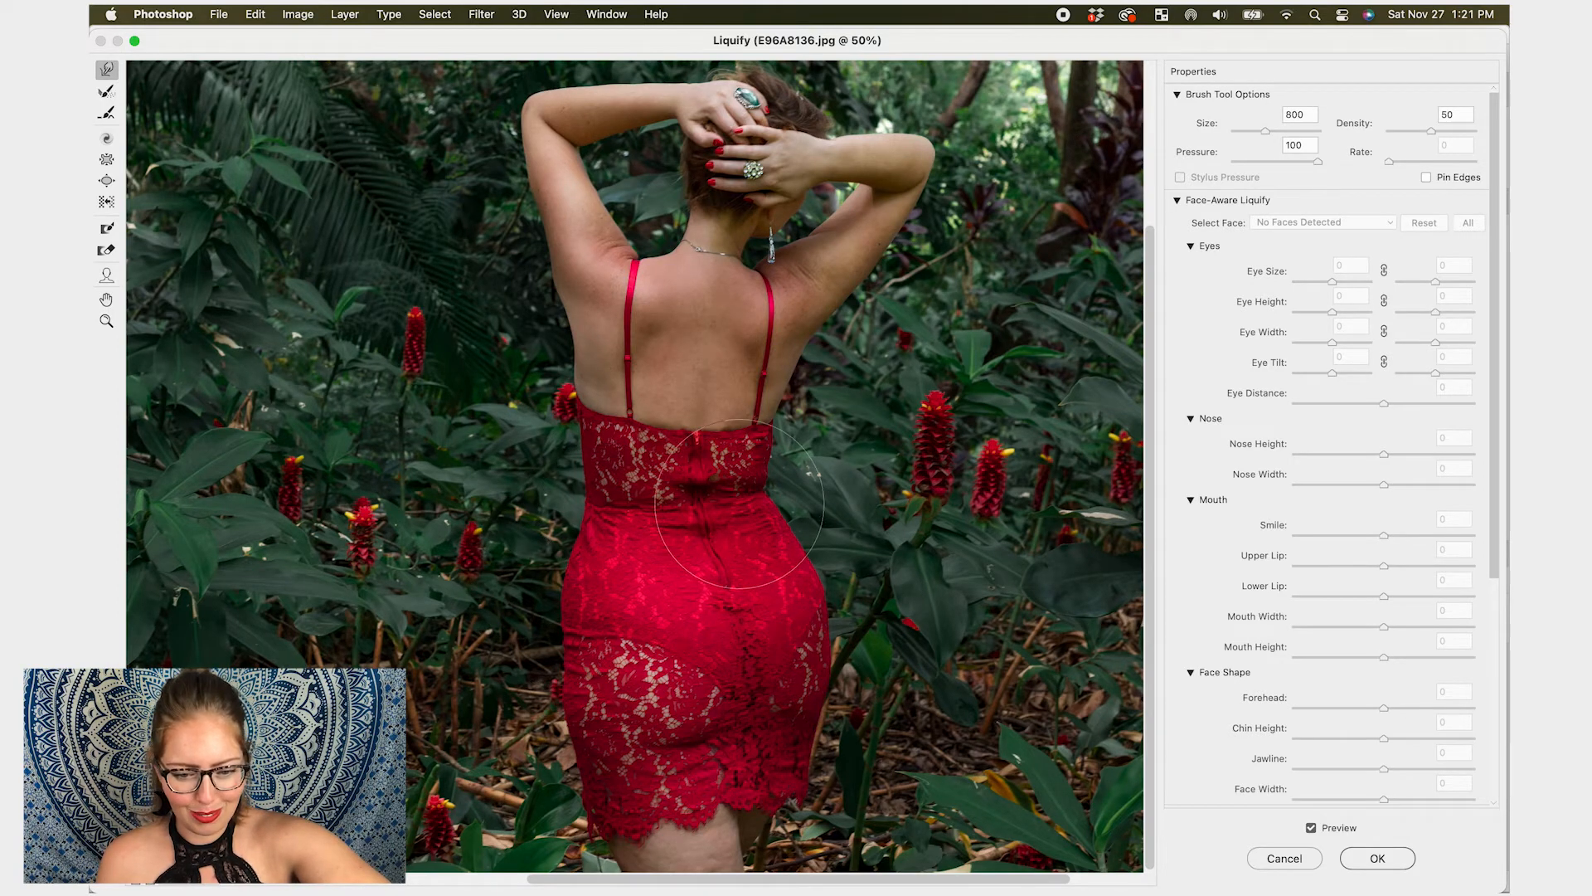
key("bracketright")
key("bracketright")
key("bracketright")
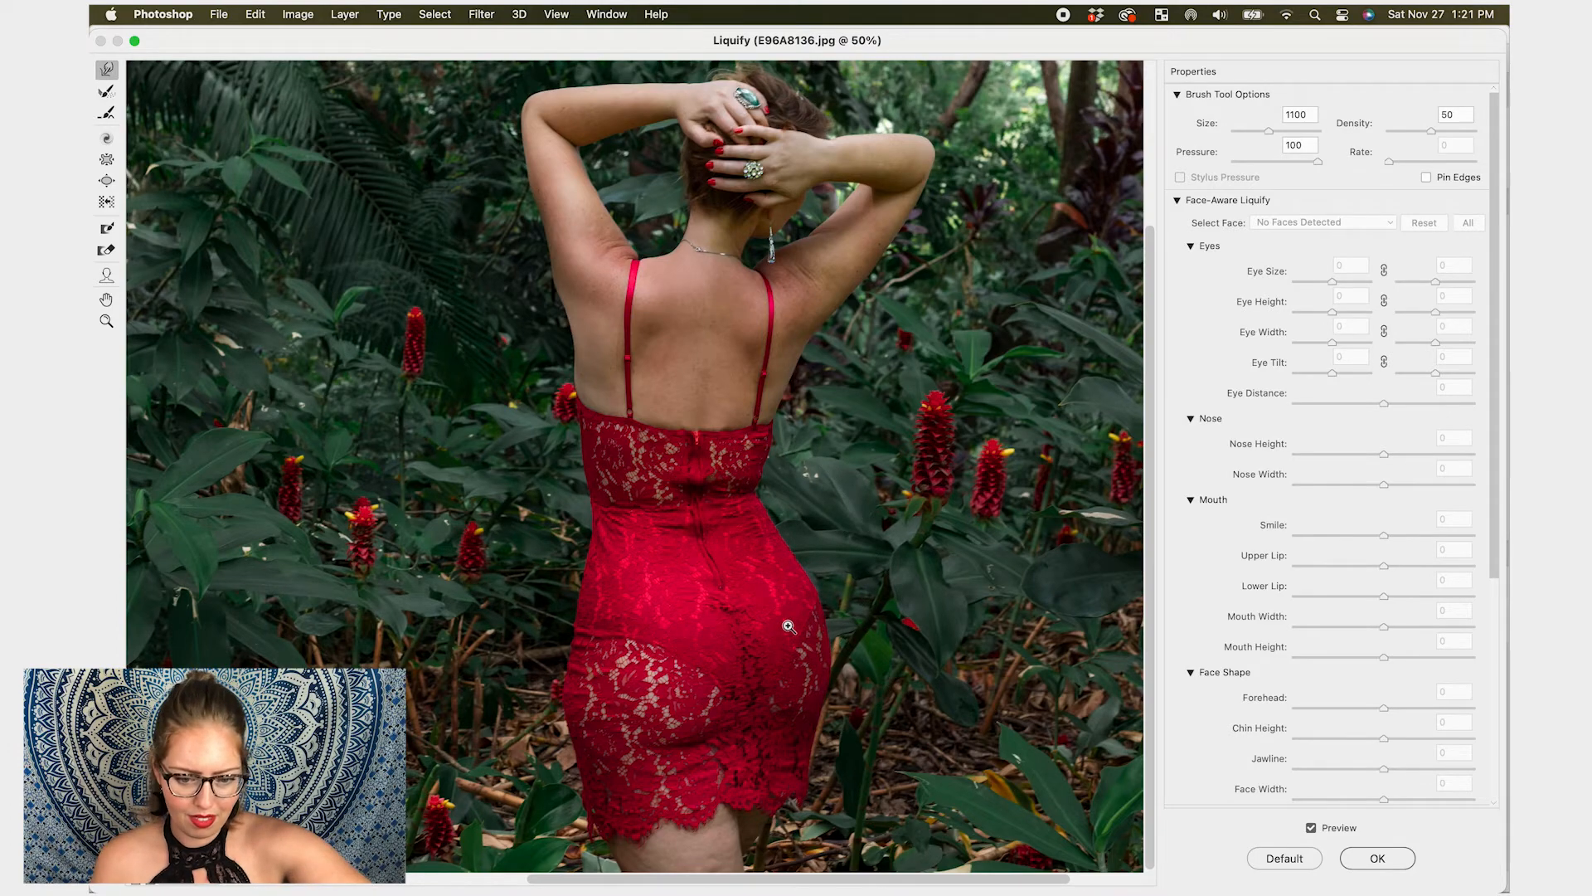
key("super+minus")
key("super+equal")
scroll(746, 697, "down", 3)
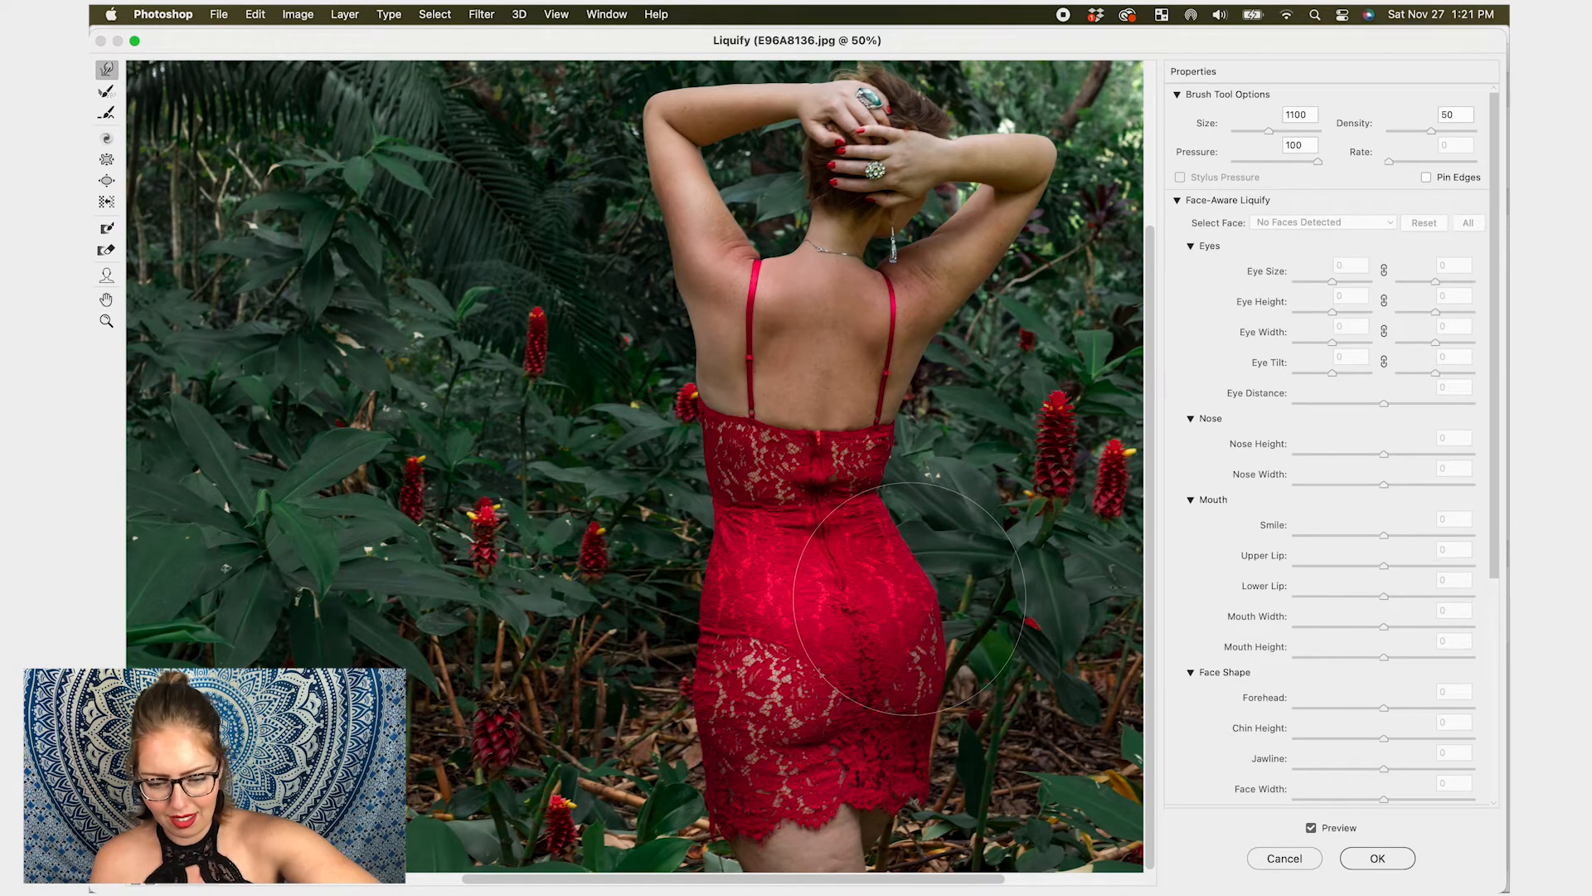
key("bracketleft")
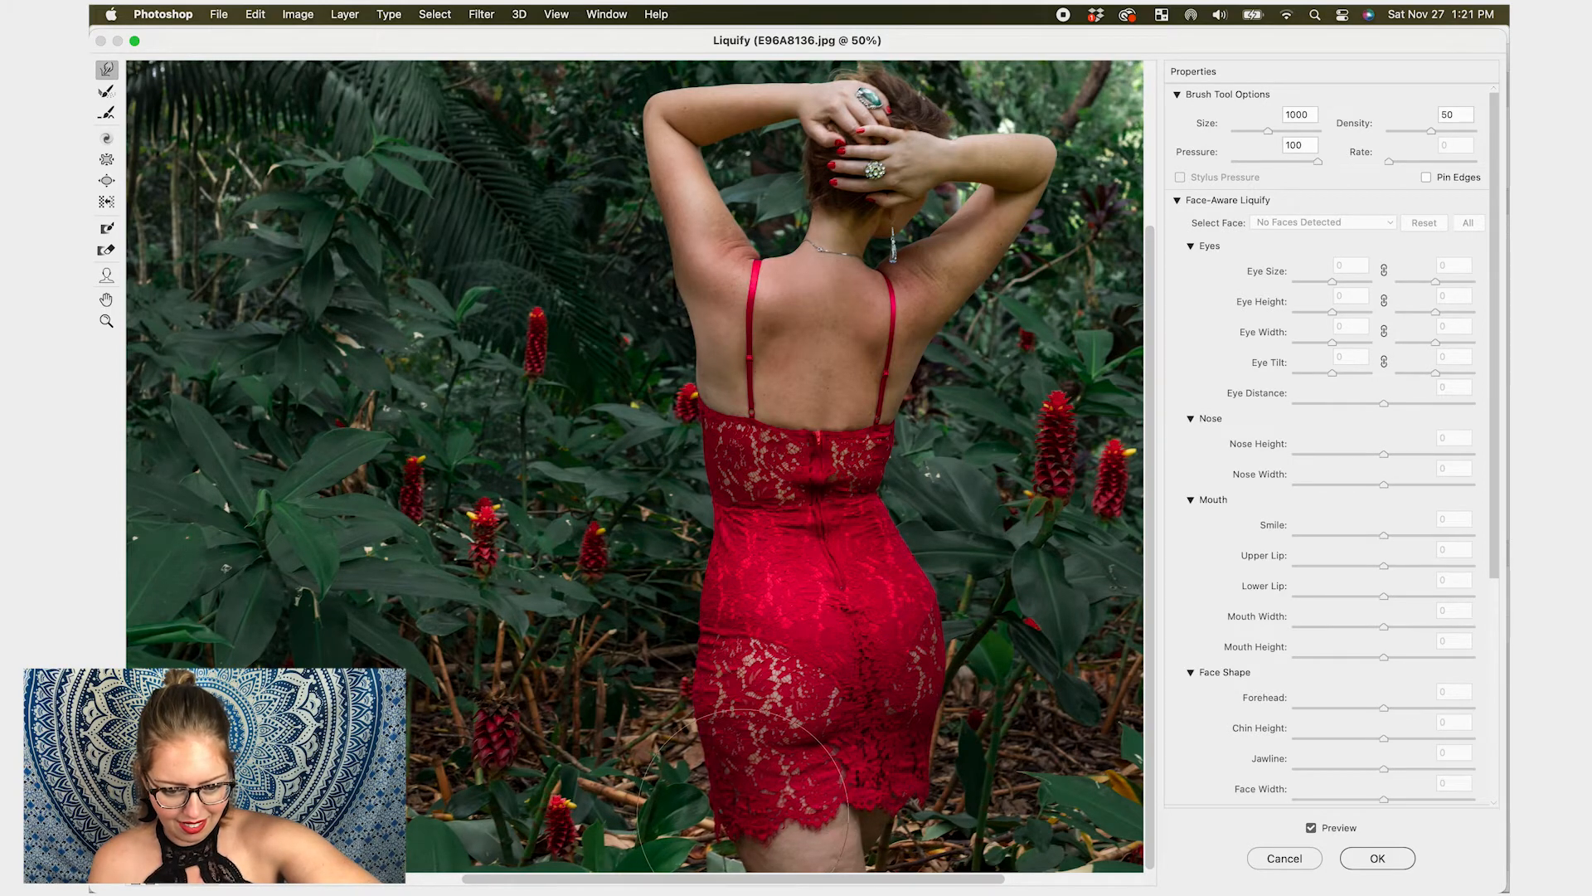
key("bracketleft")
key("bracketleft")
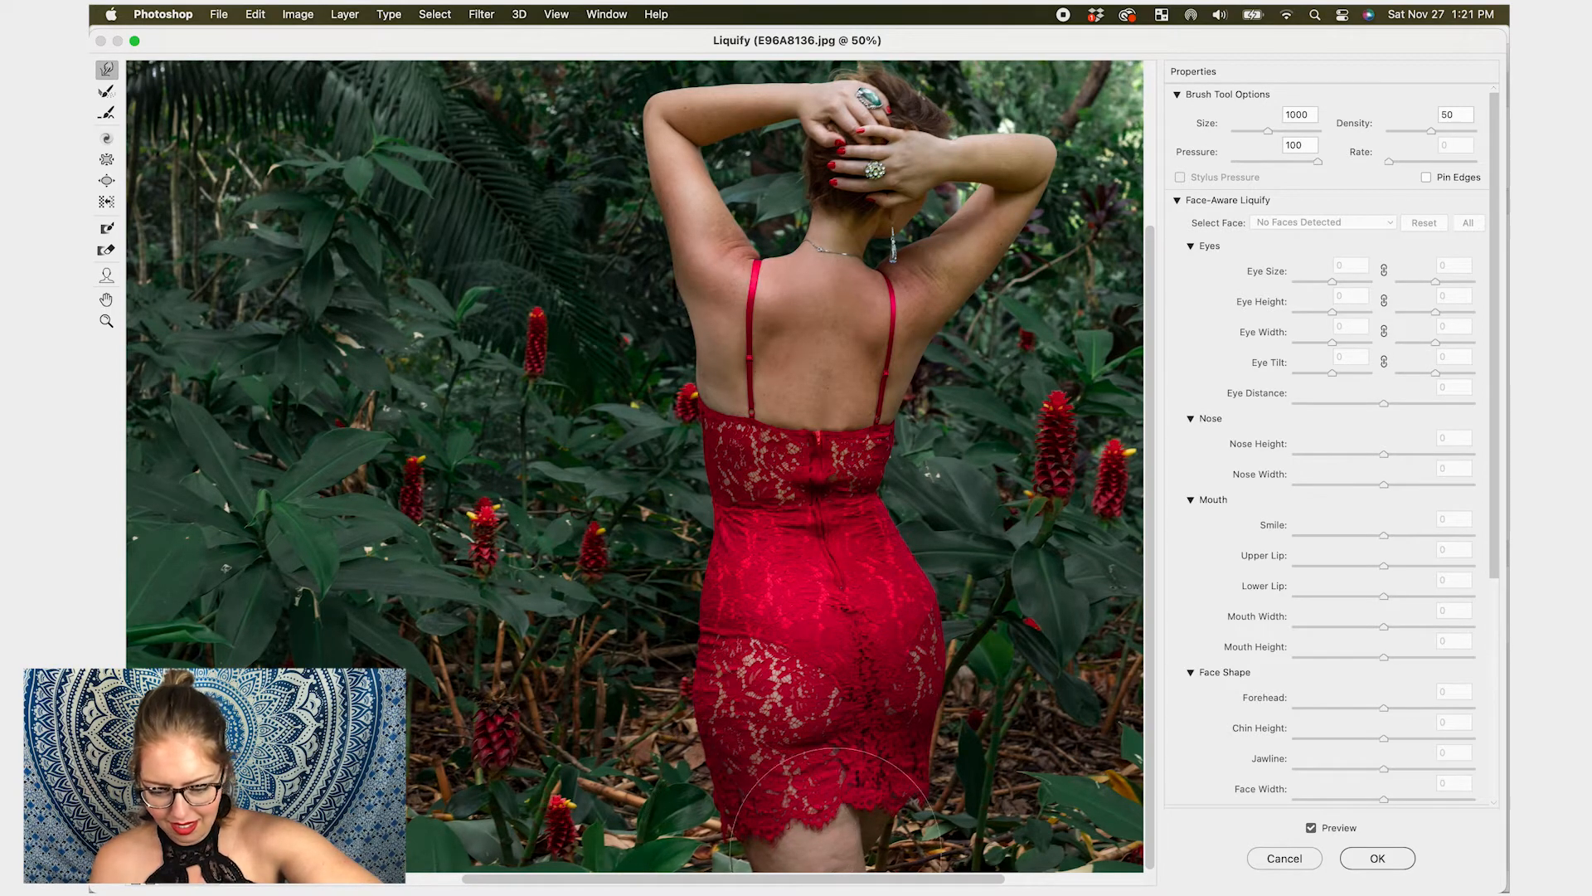
left_click_drag(872, 832, 861, 835)
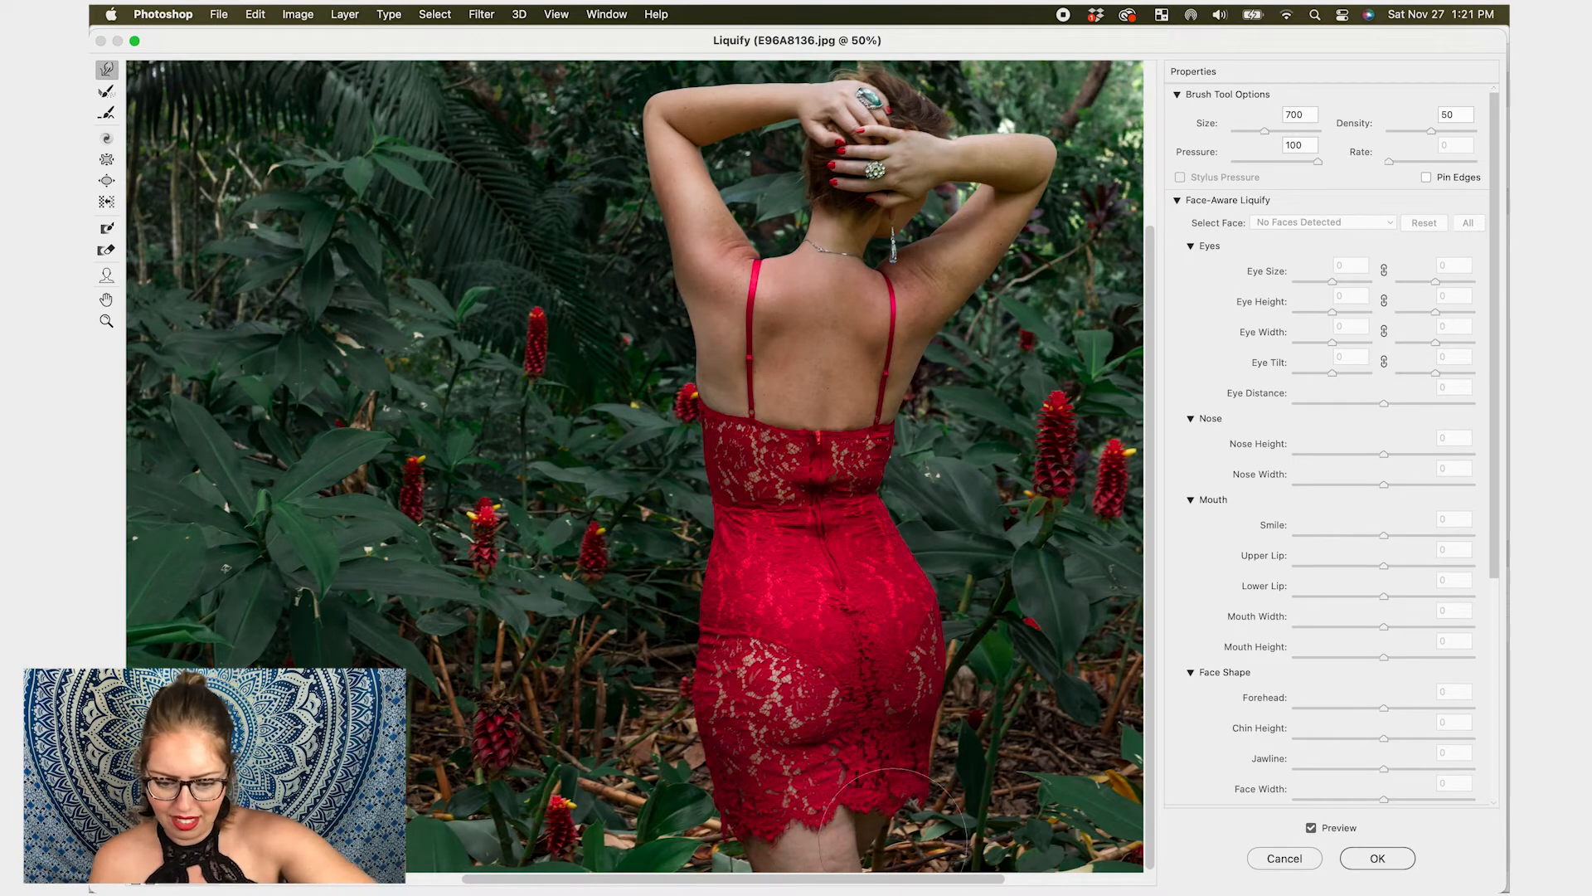
left_click_drag(880, 864, 881, 870)
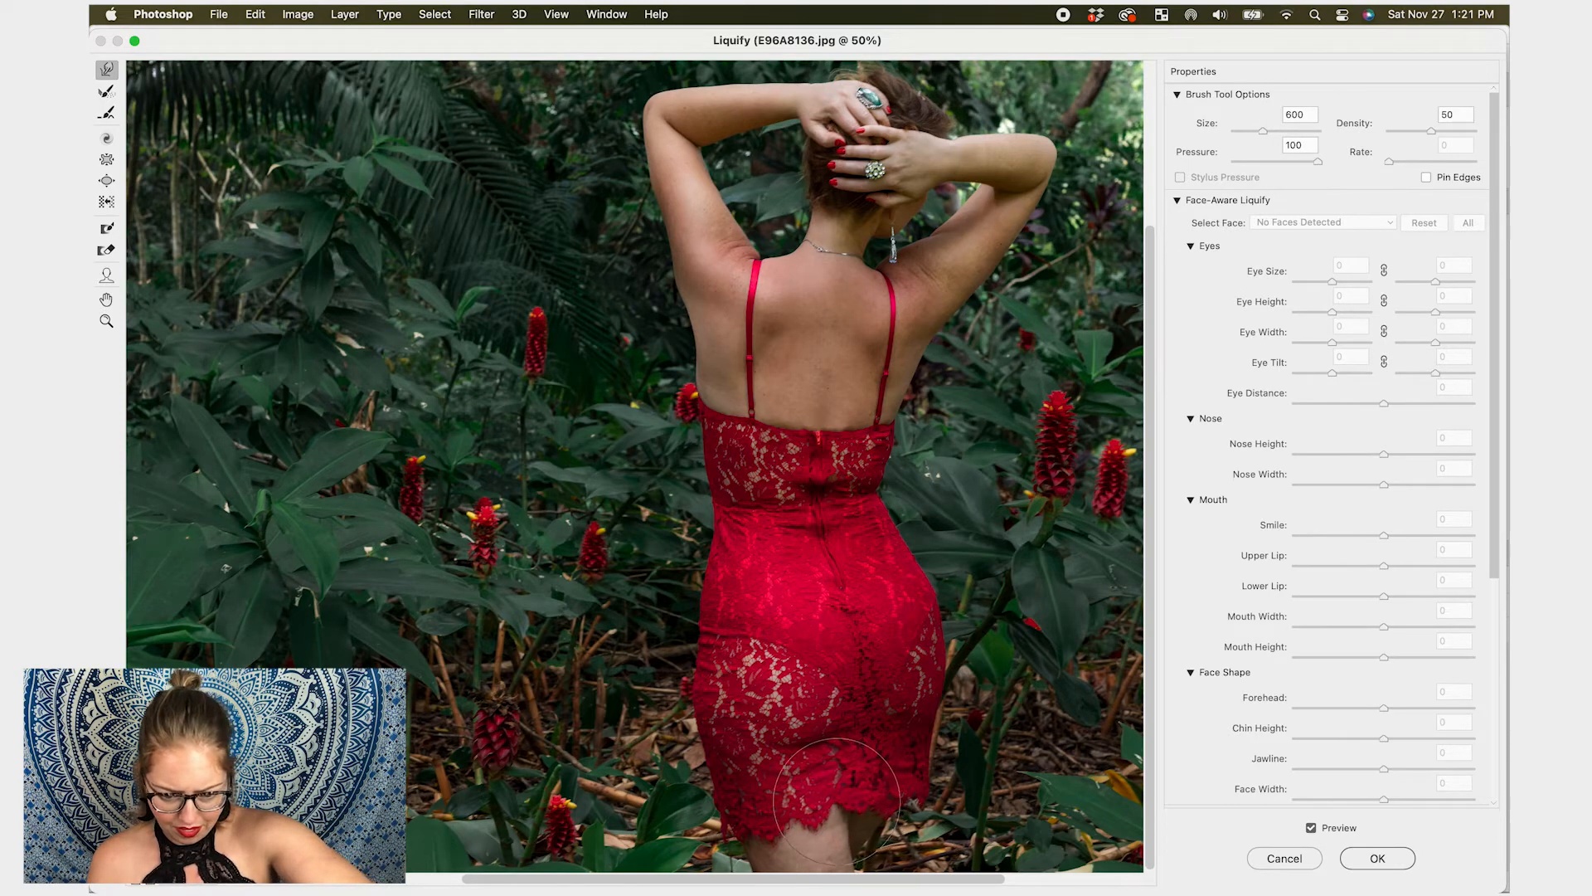
- Push the right side of the dress above the hem inward with Forward Warp at brush size 1000
key("bracketright")
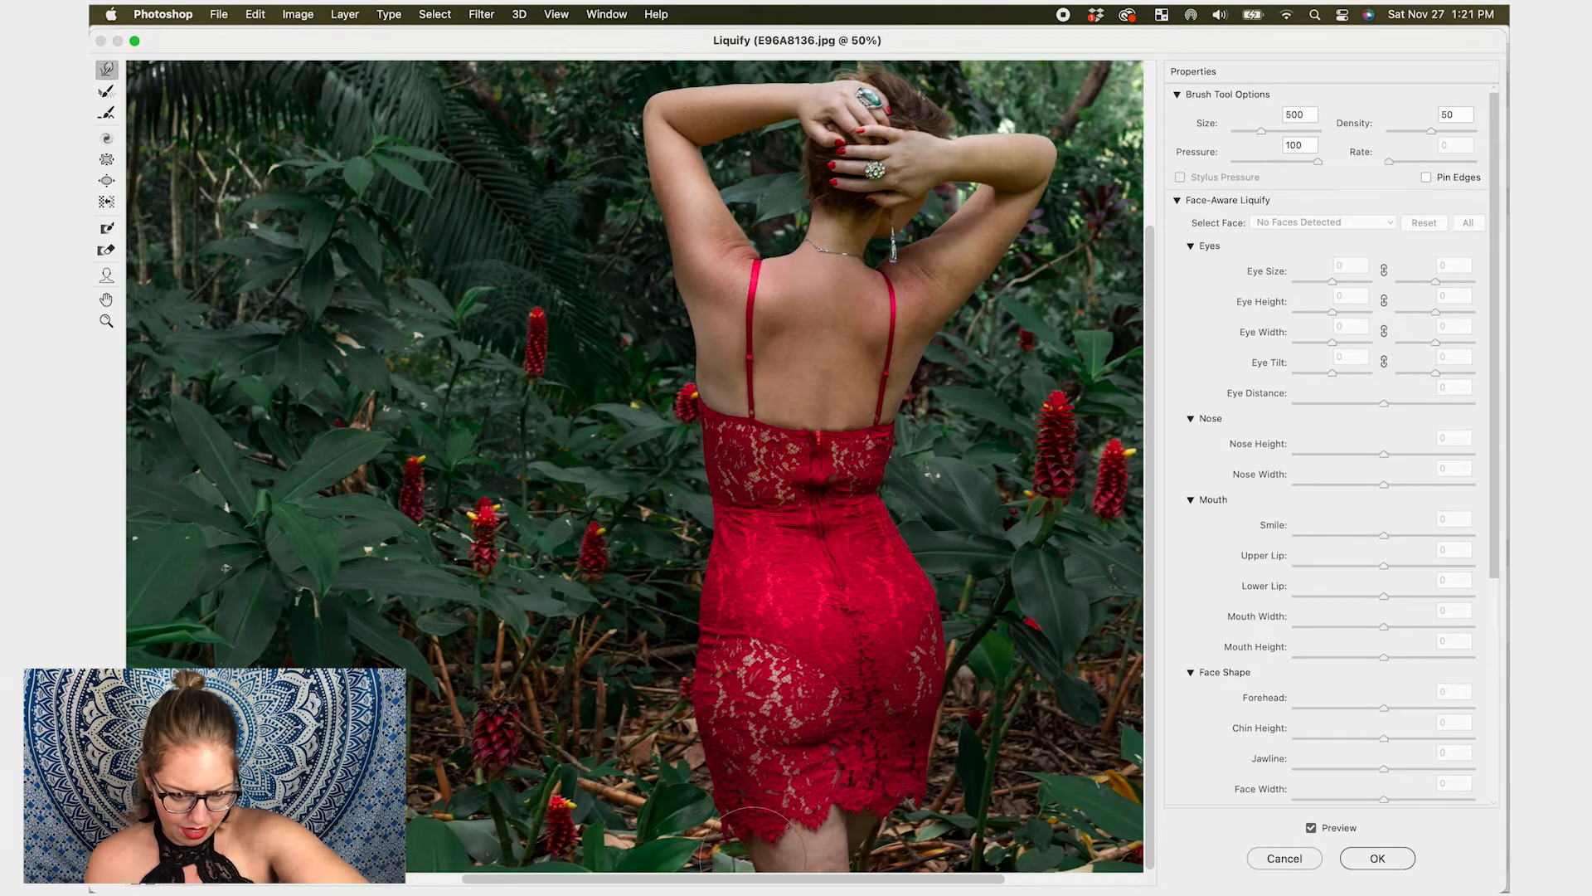
key("bracketright")
key("bracketright")
key("bracketright")
key("bracketright")
key("bracketright")
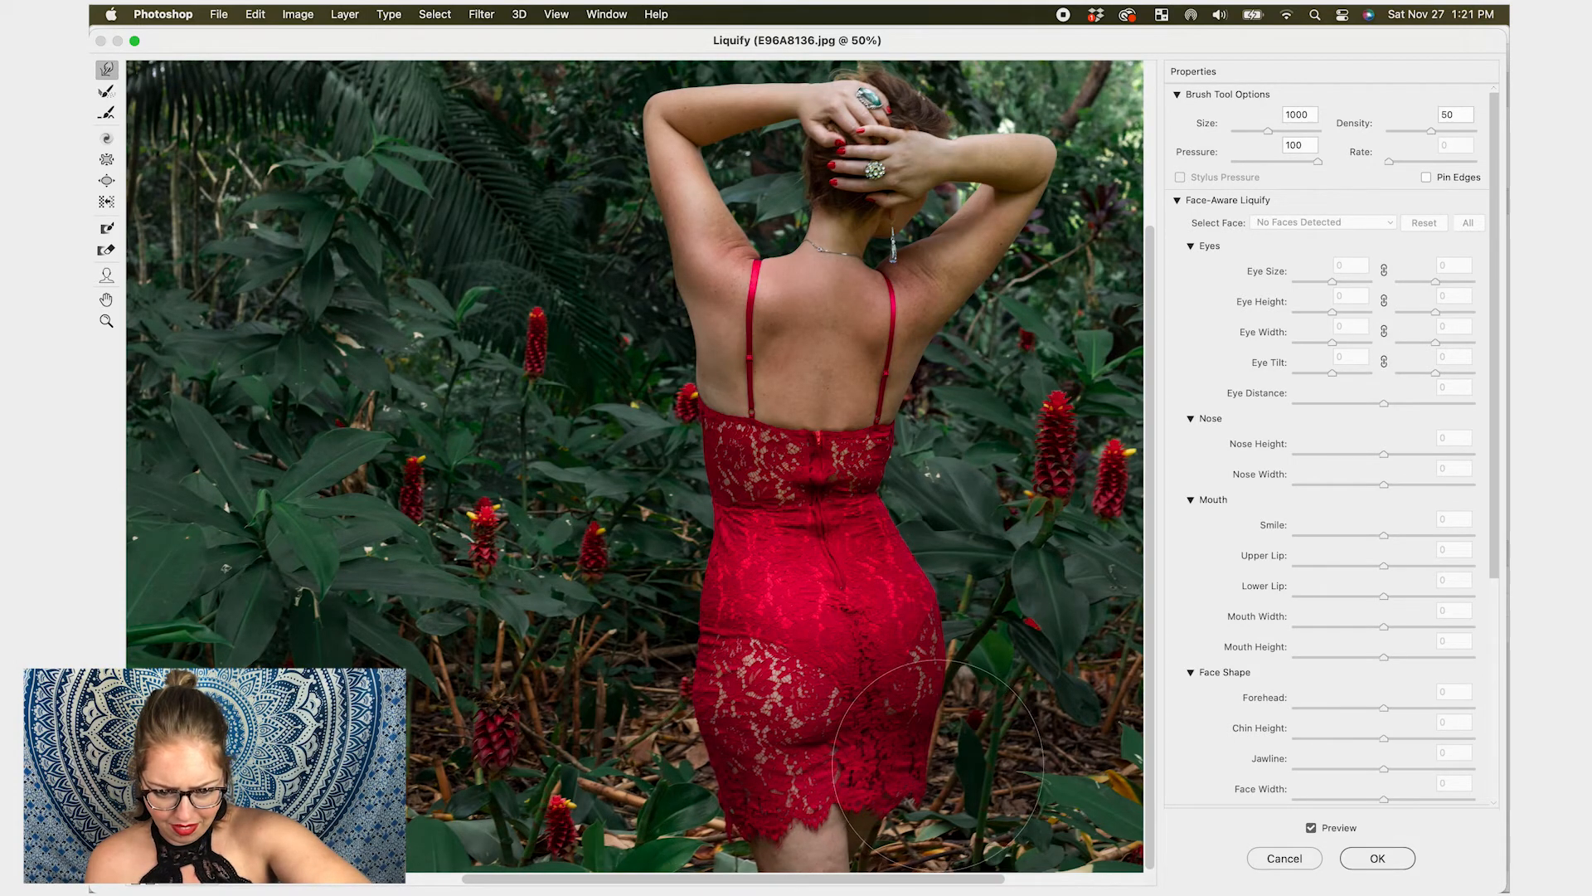
left_click_drag(916, 776, 902, 780)
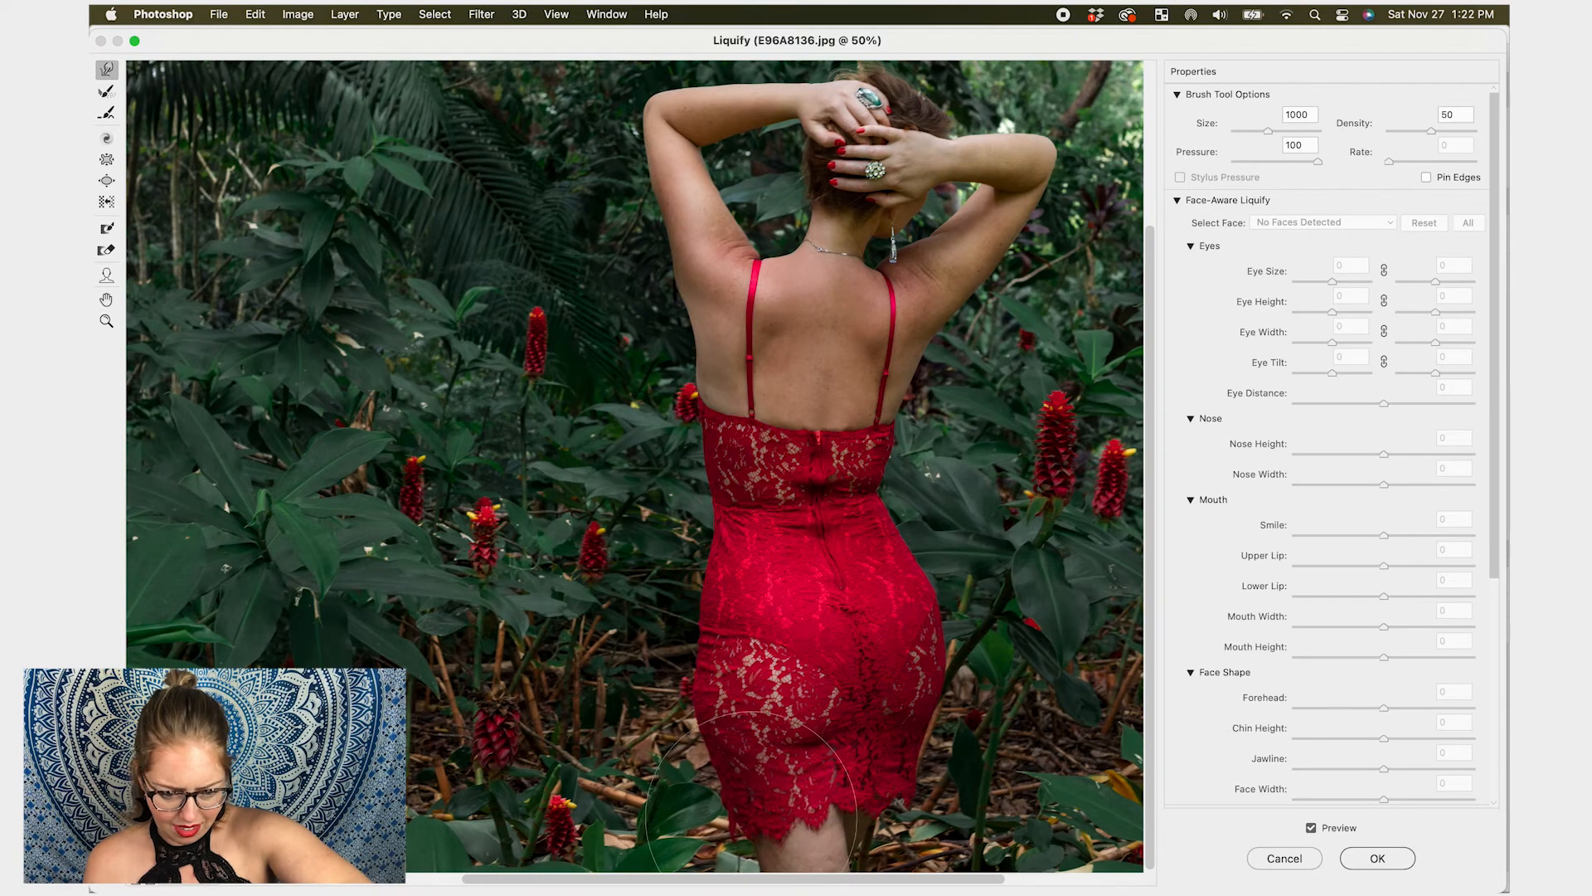
- Tuck in the right hip of the dress with Forward Warp at brush size 700
key("bracketleft")
key("bracketleft")
key("bracketleft")
key("bracketleft")
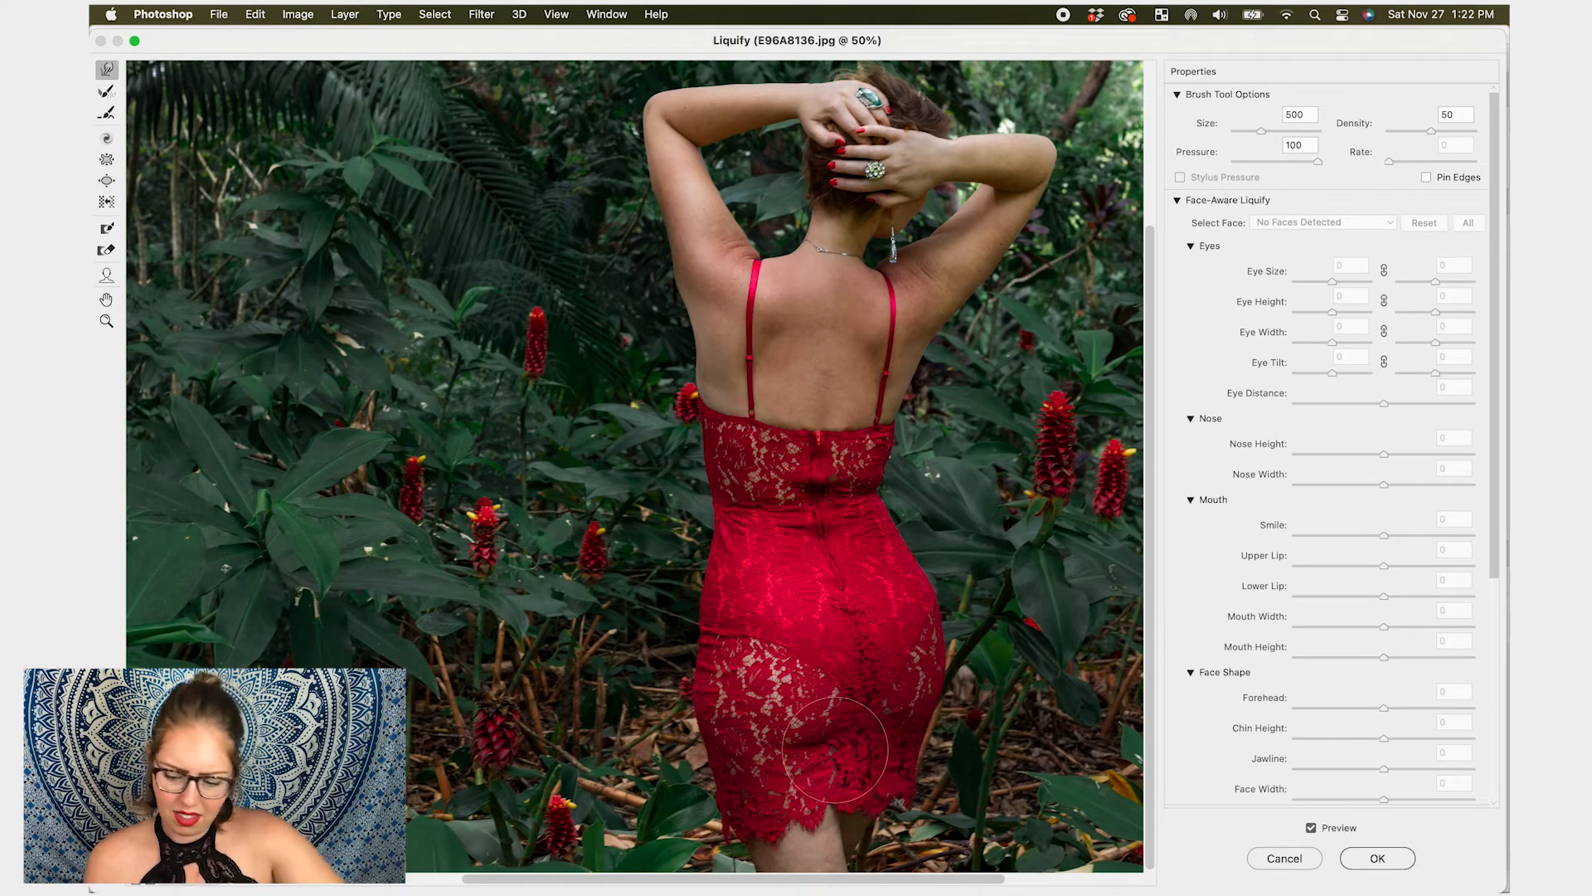
key("bracketright")
key("bracketright")
key("bracketright")
key("bracketright")
key("bracketright")
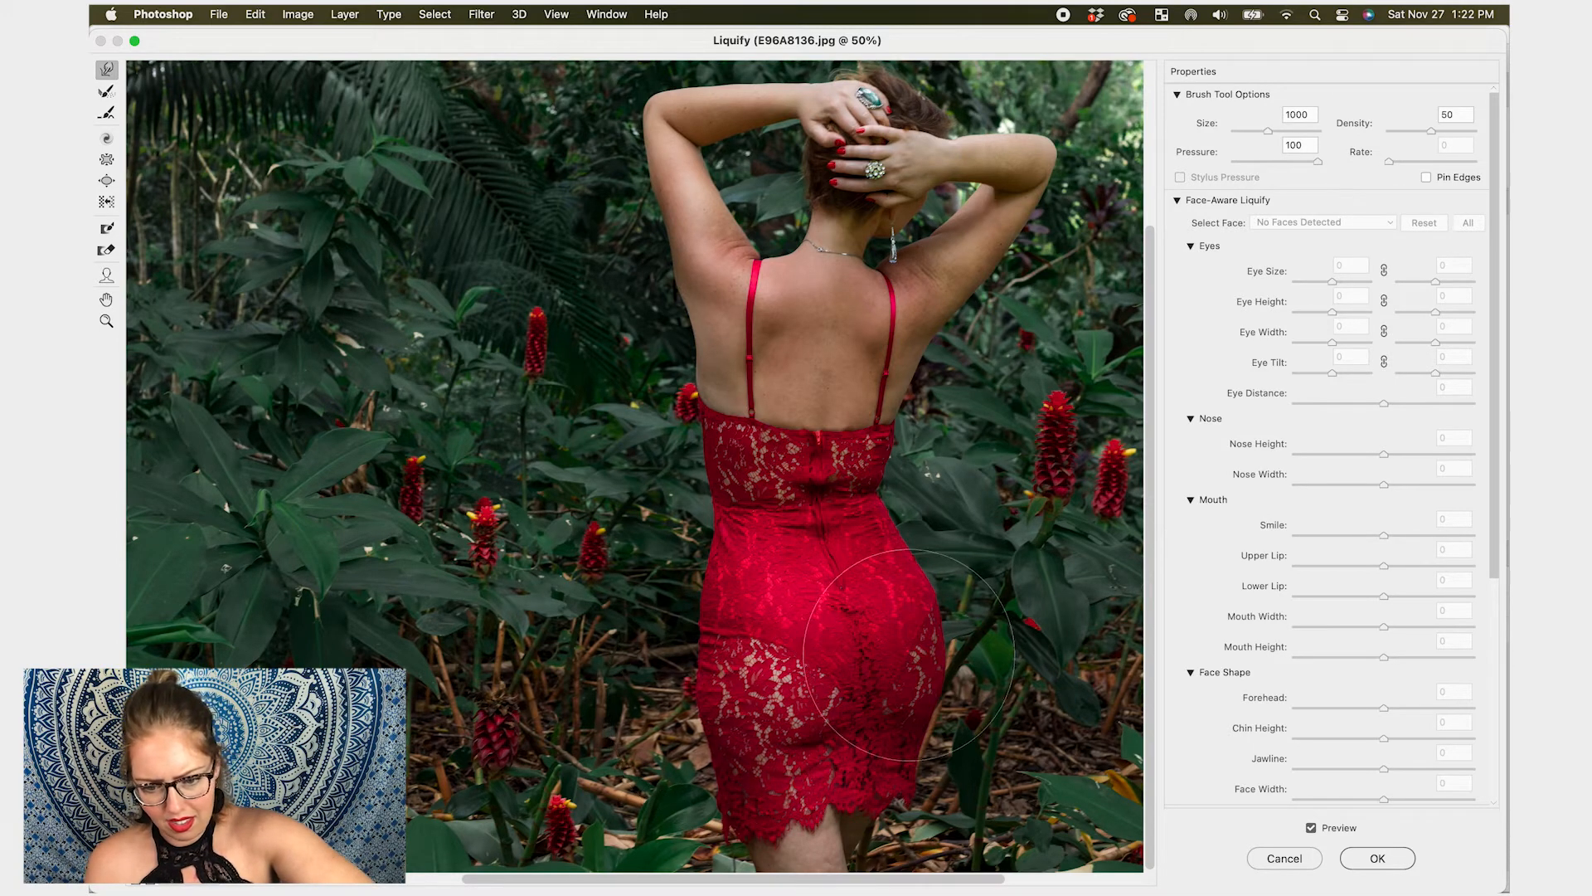
key("bracketleft")
key("bracketleft")
key("bracketleft")
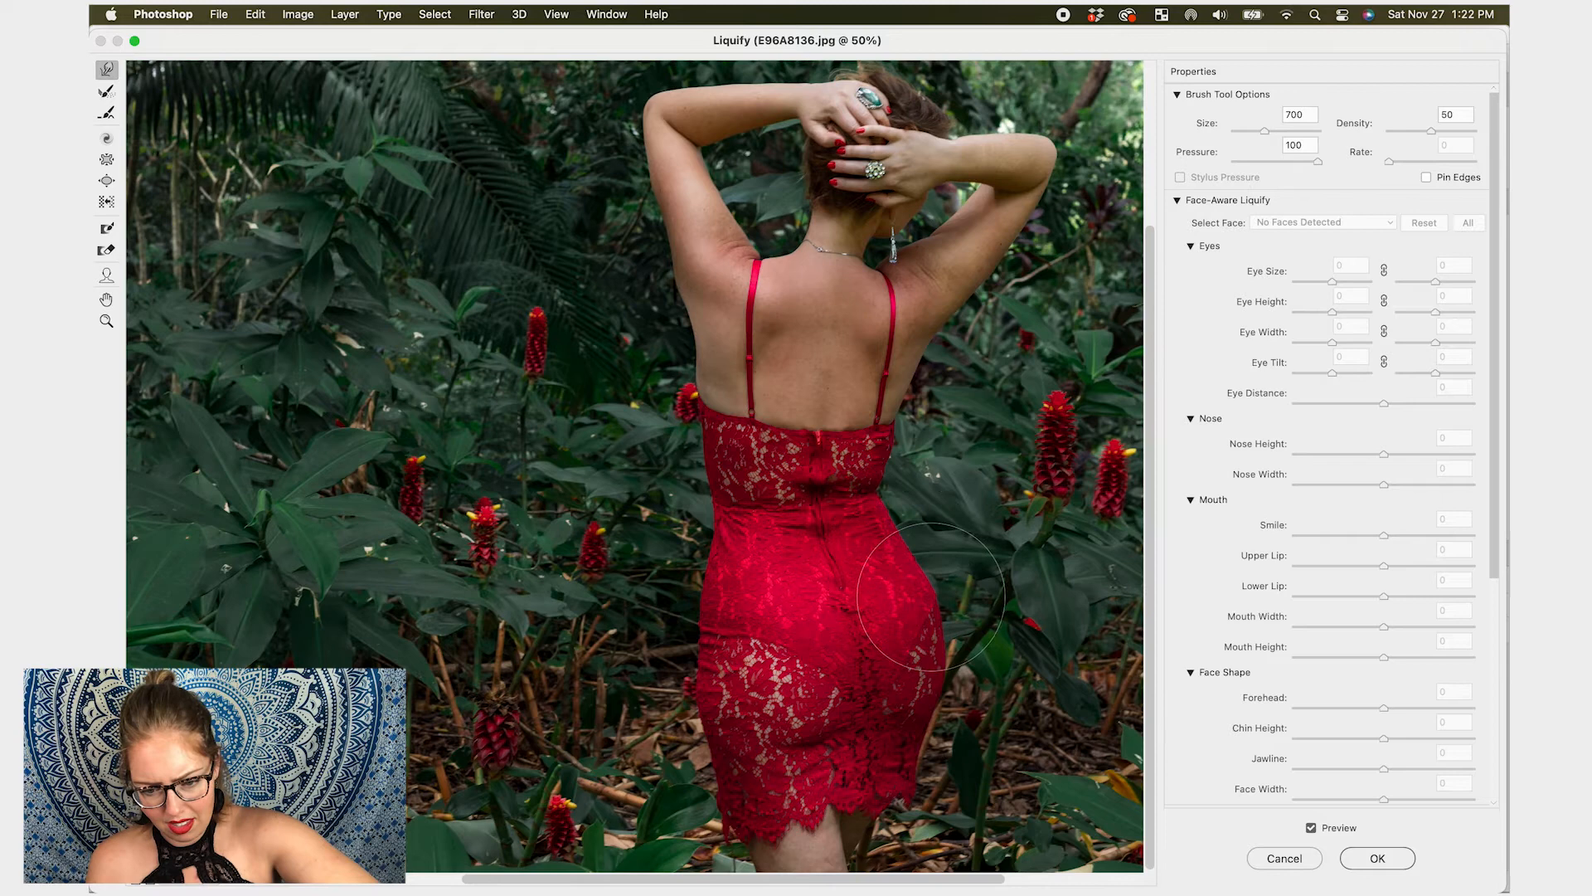
left_click_drag(957, 677, 946, 705)
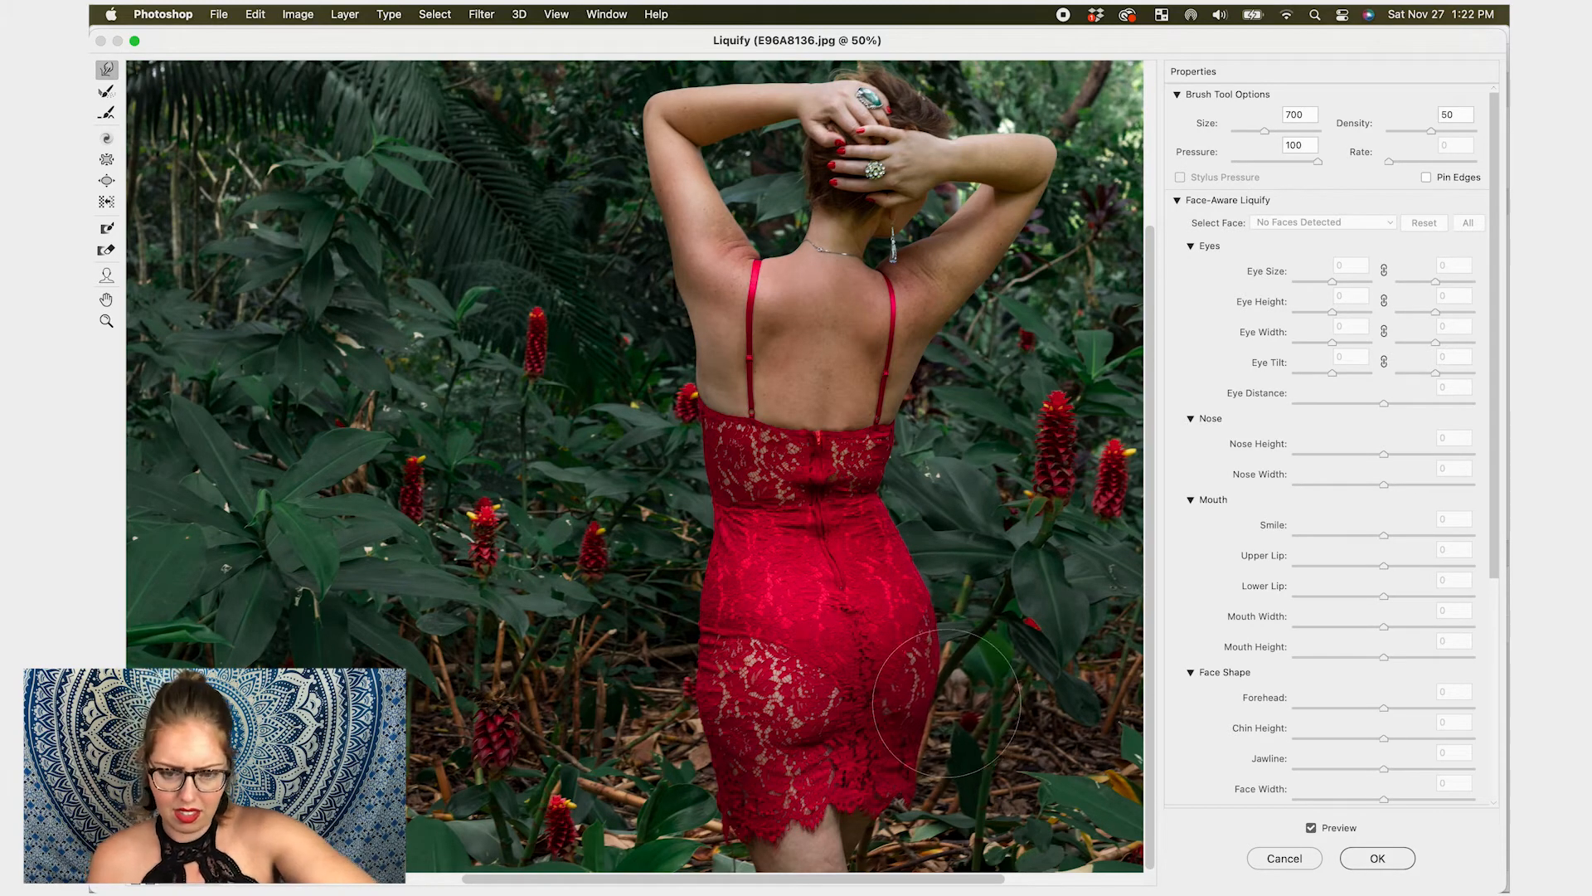
key("super+minus")
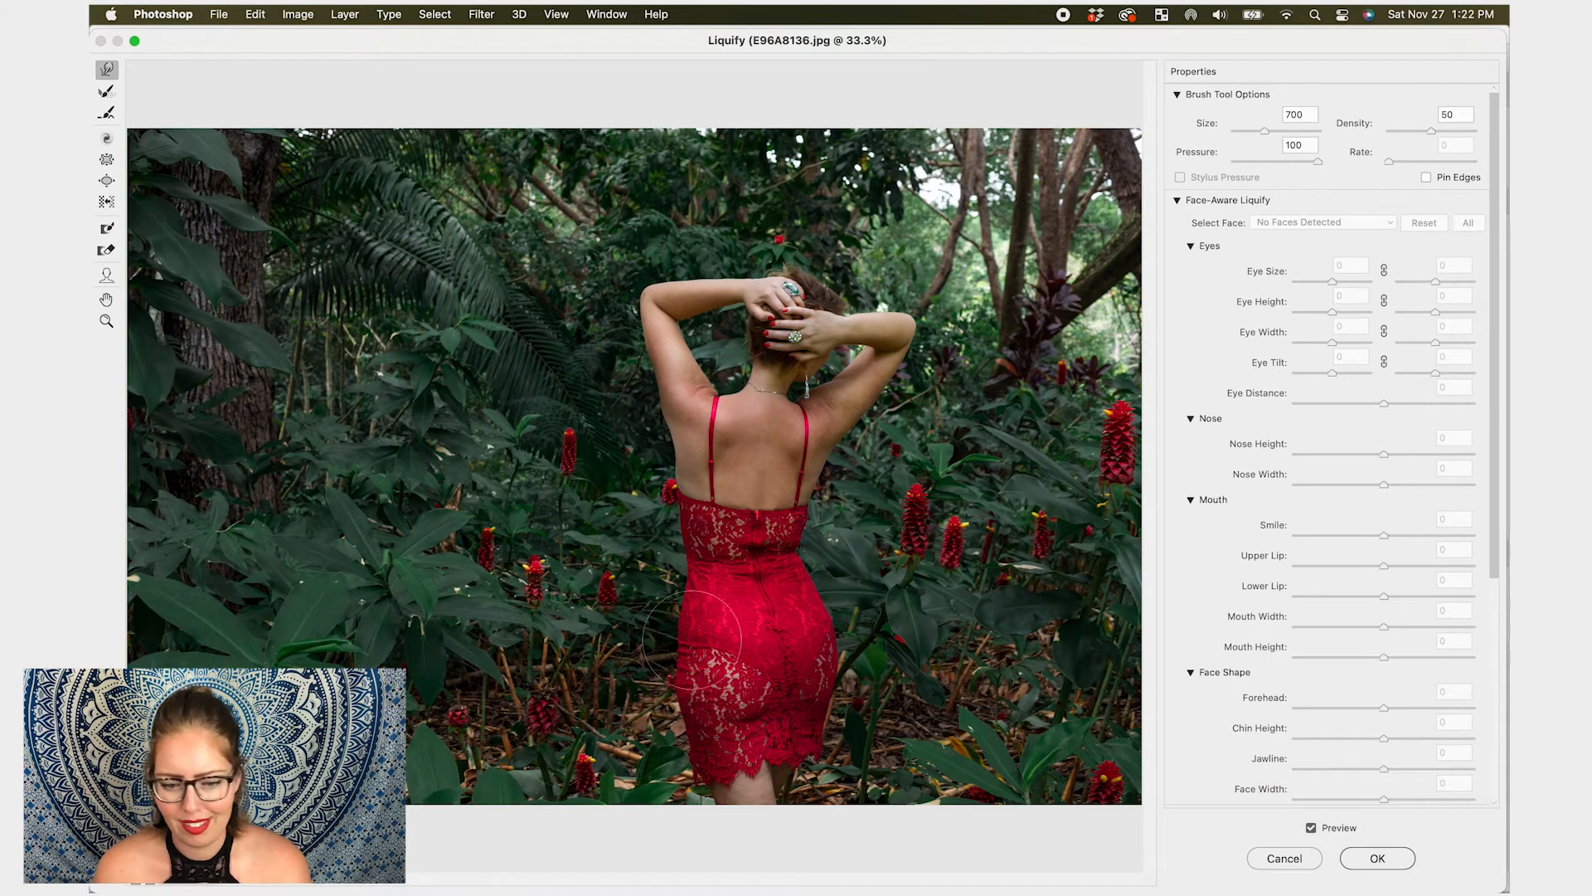
key("bracketright")
key("bracketright")
key("bracketright")
key("bracketright")
key("bracketright")
key("bracketright")
key("bracketright")
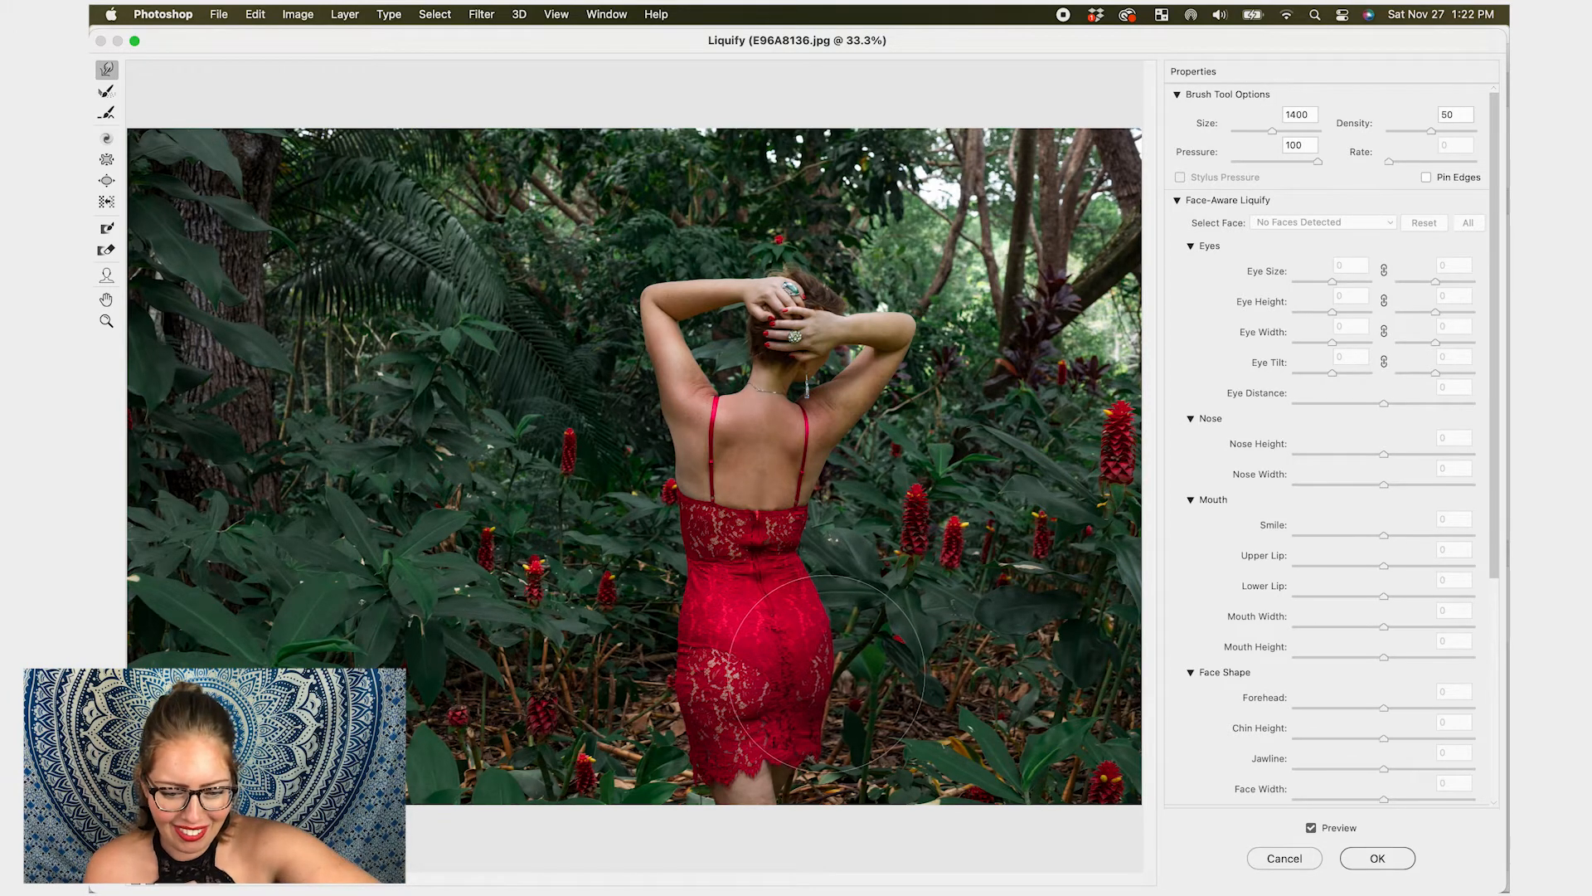
key("bracketleft")
key("bracketleft")
key("bracketleft")
key("bracketleft")
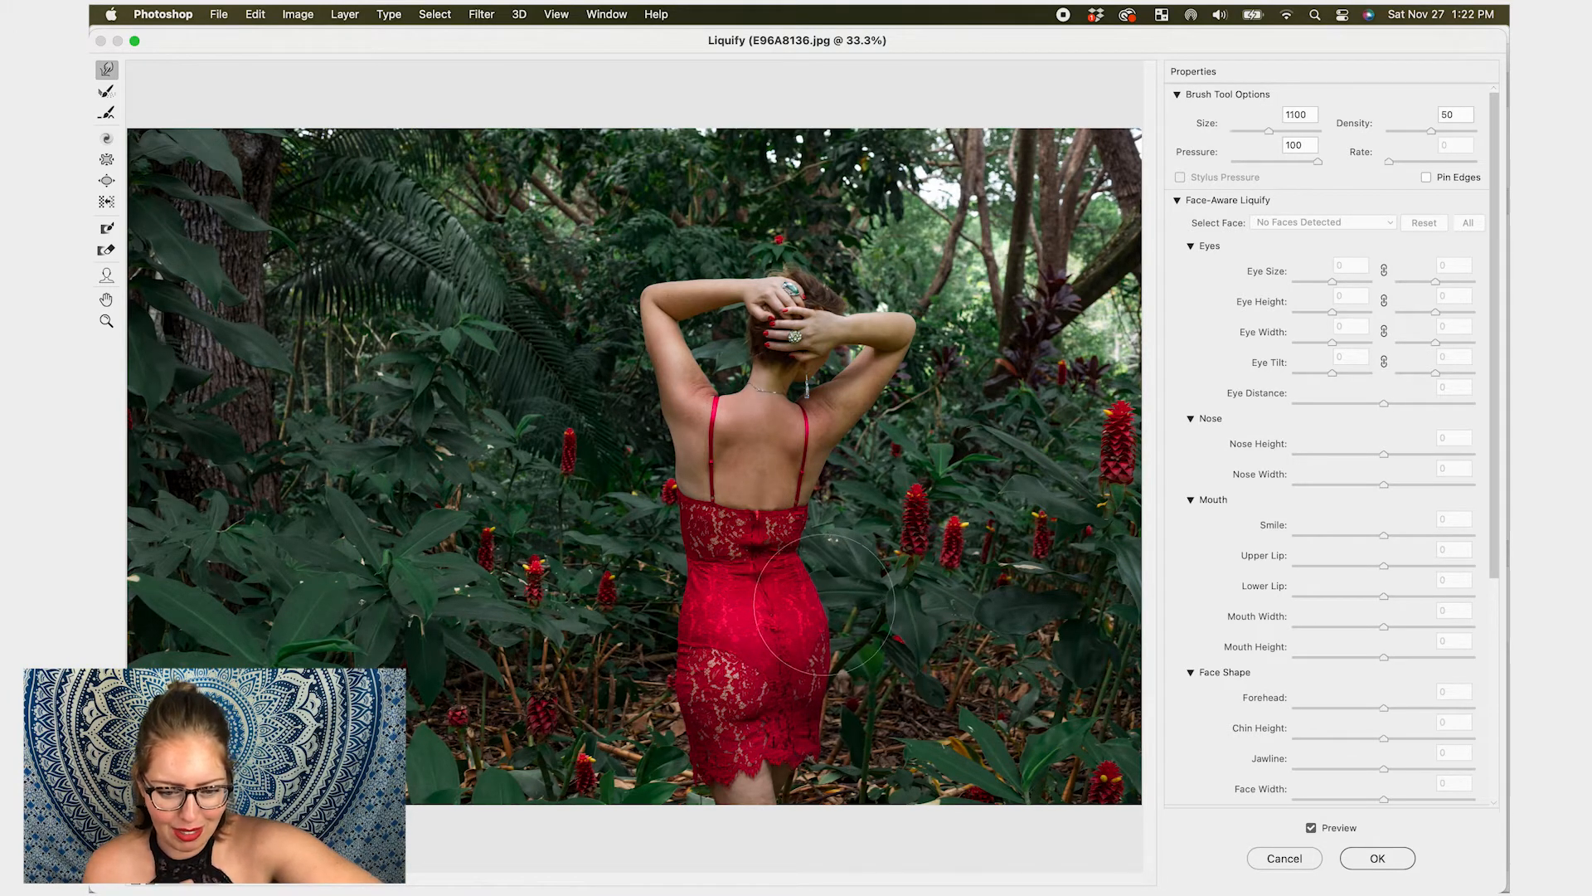
key("bracketright")
key("bracketright")
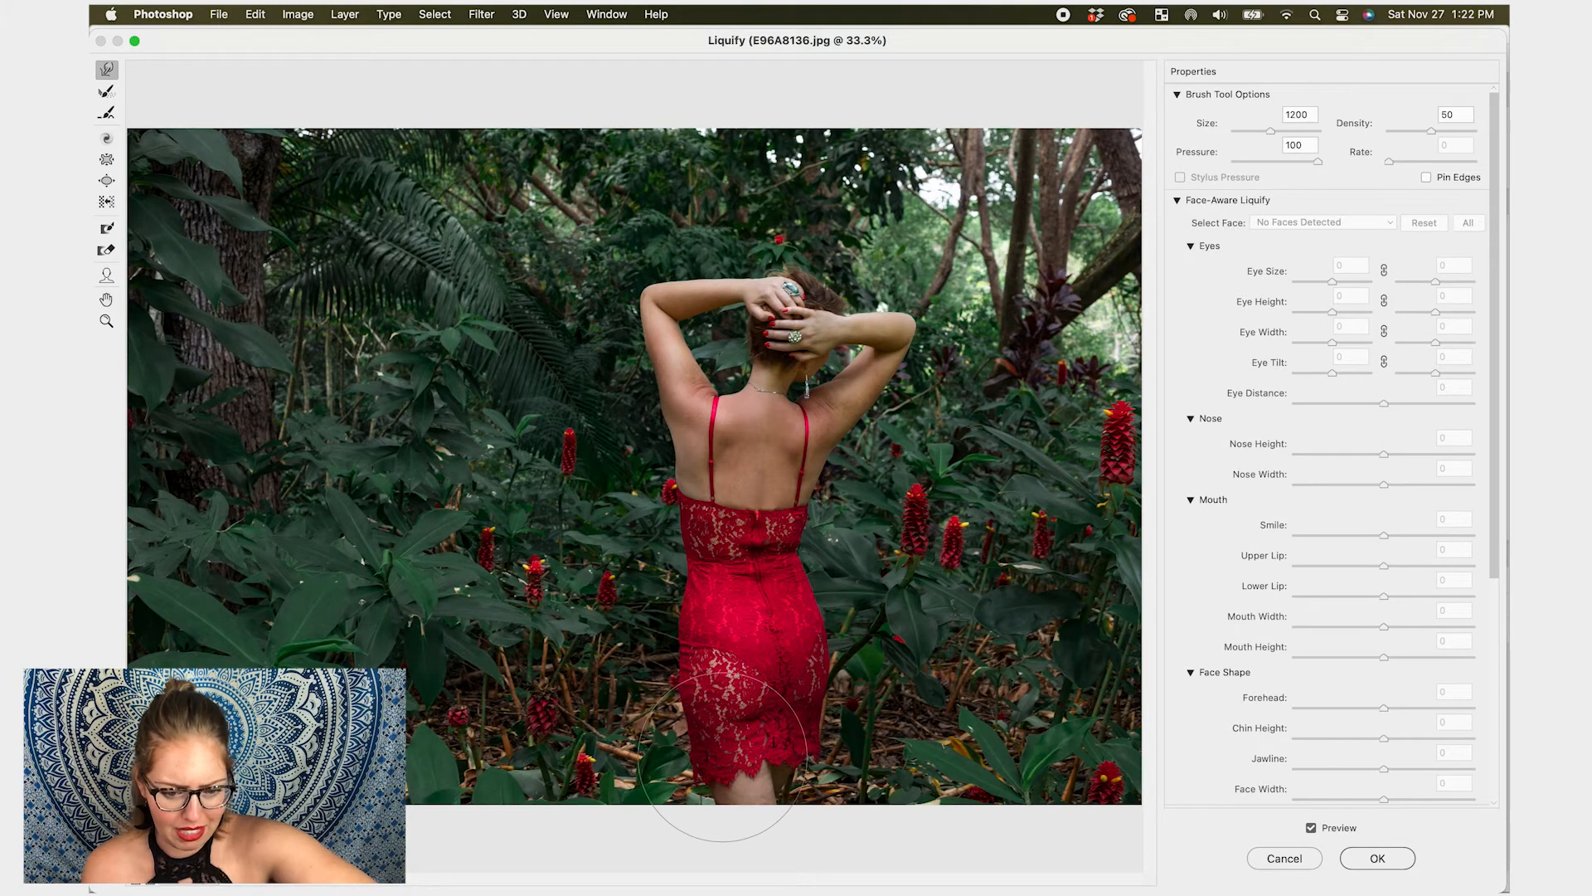
key("bracketleft")
key("bracketleft")
key("bracketleft")
key("bracketleft")
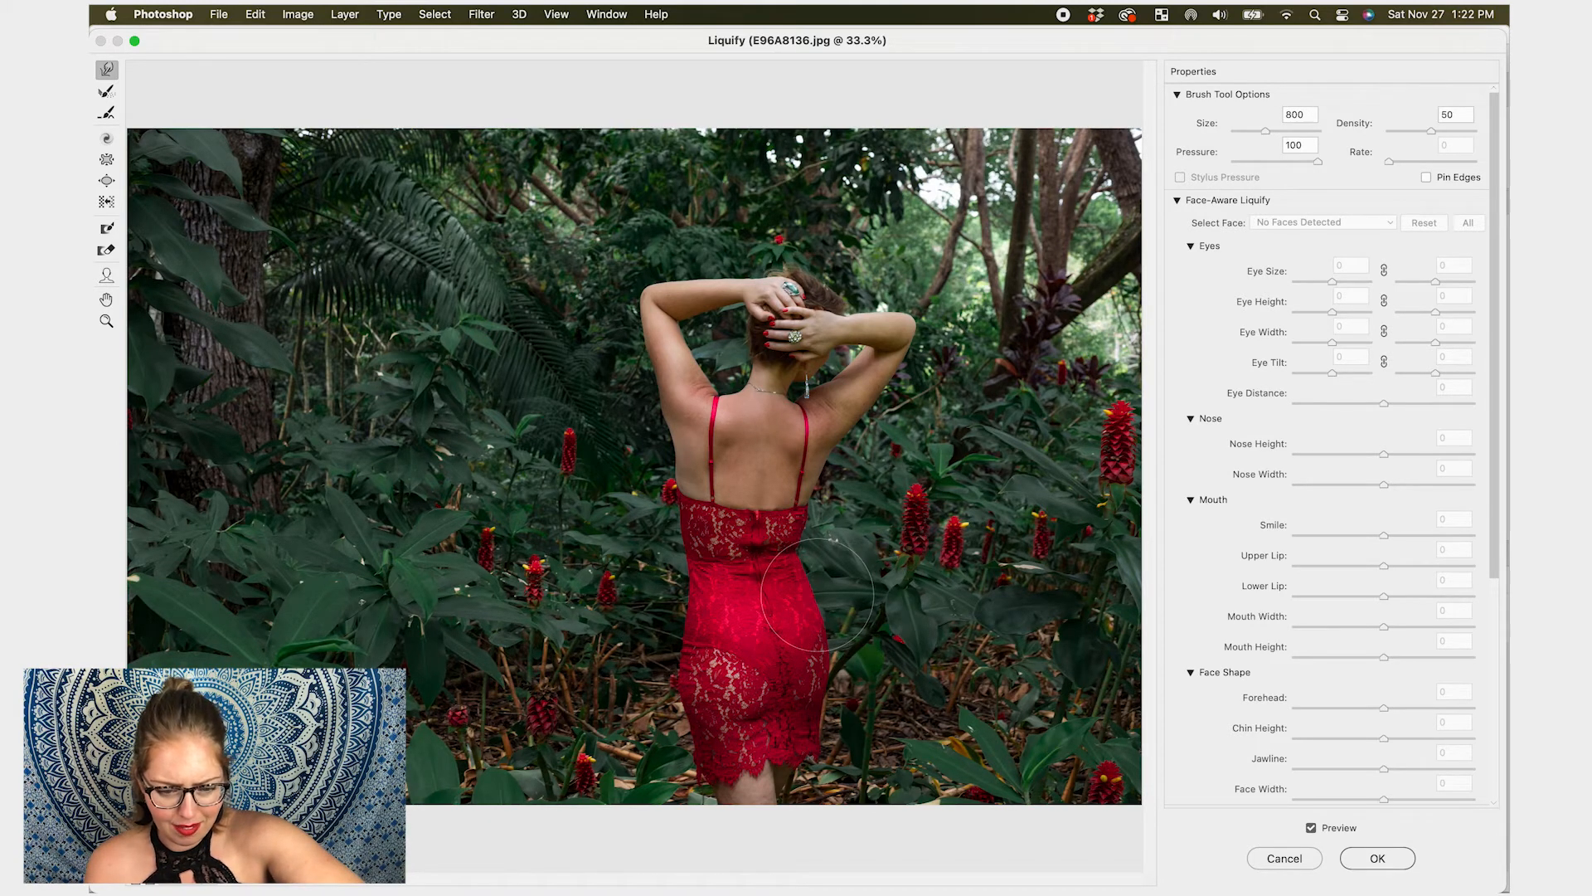
key("bracketright")
key("bracketright")
key("bracketleft")
key("bracketleft")
key("bracketleft")
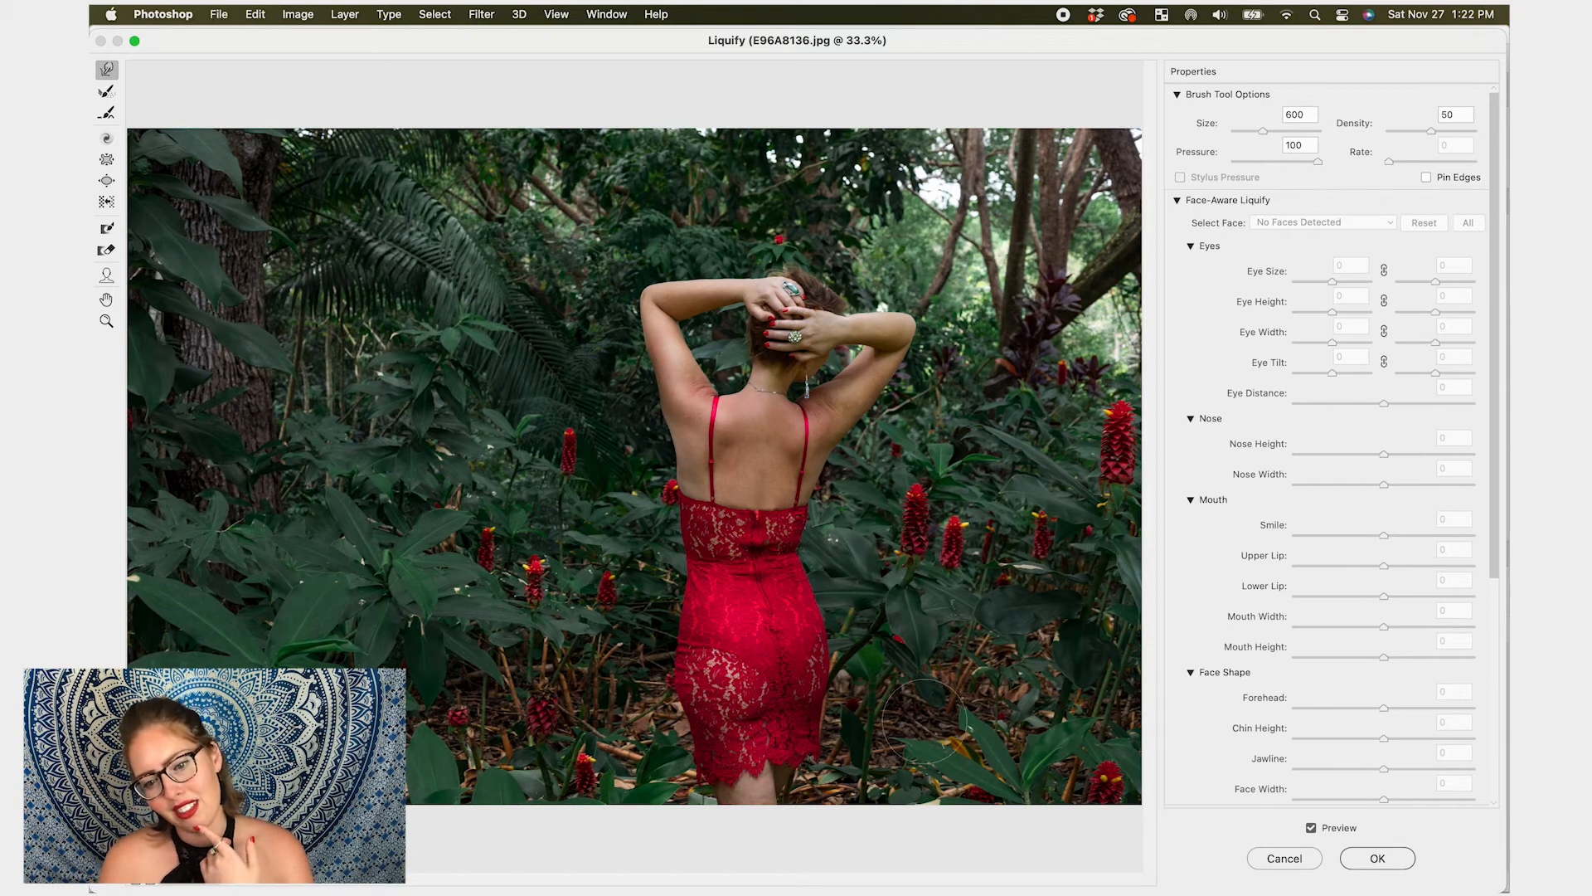
- Toggle the preview off and on to compare the original and the slimmed figure
left_click(1315, 829)
left_click(1315, 829)
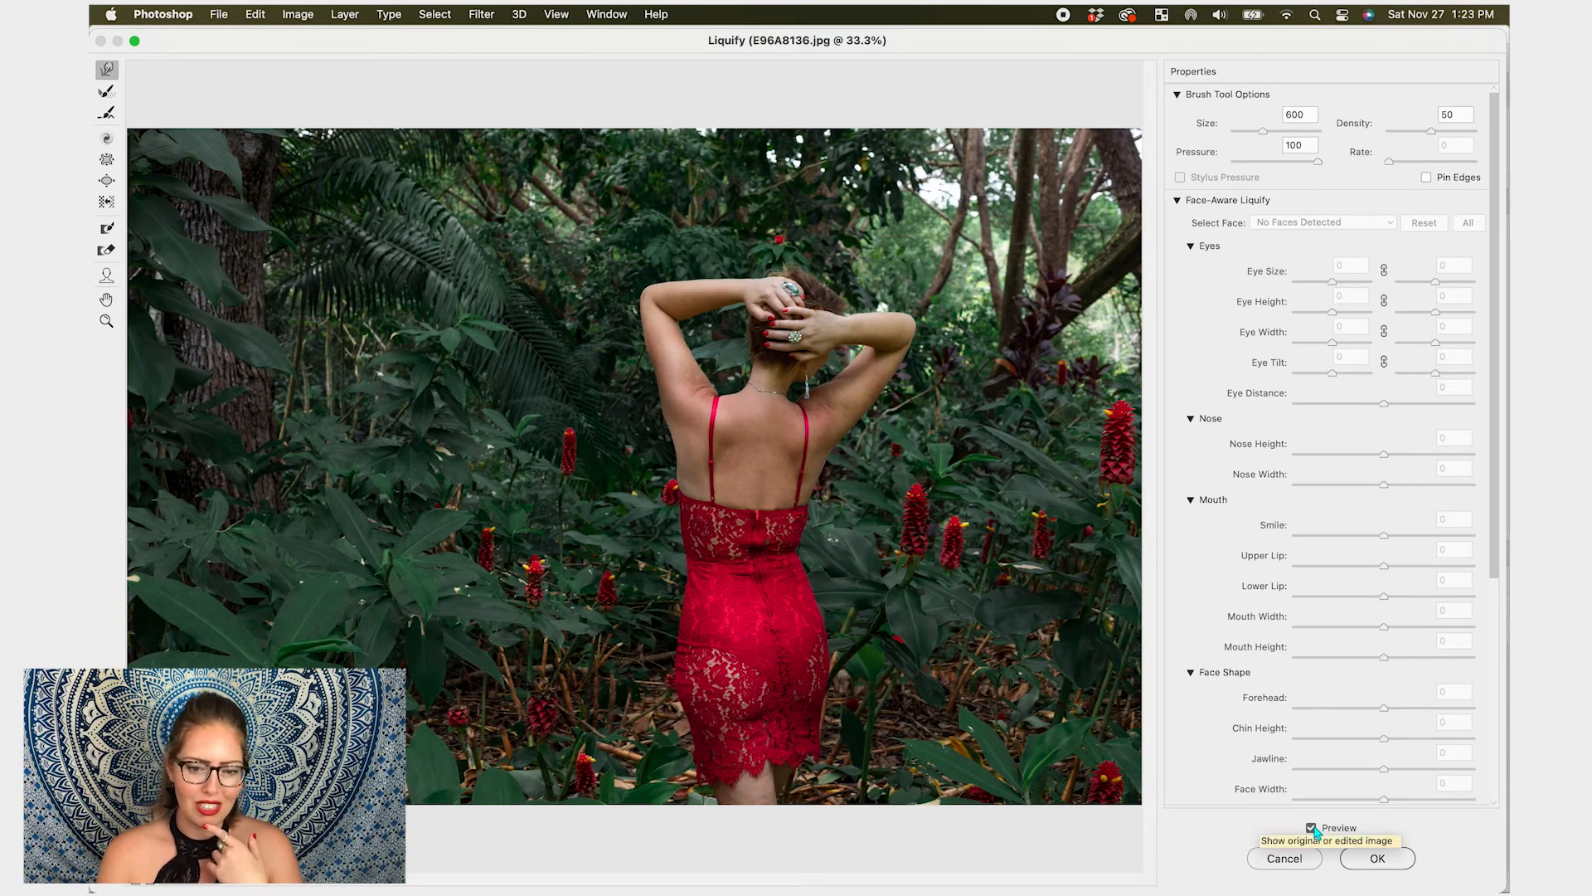
left_click(1313, 829)
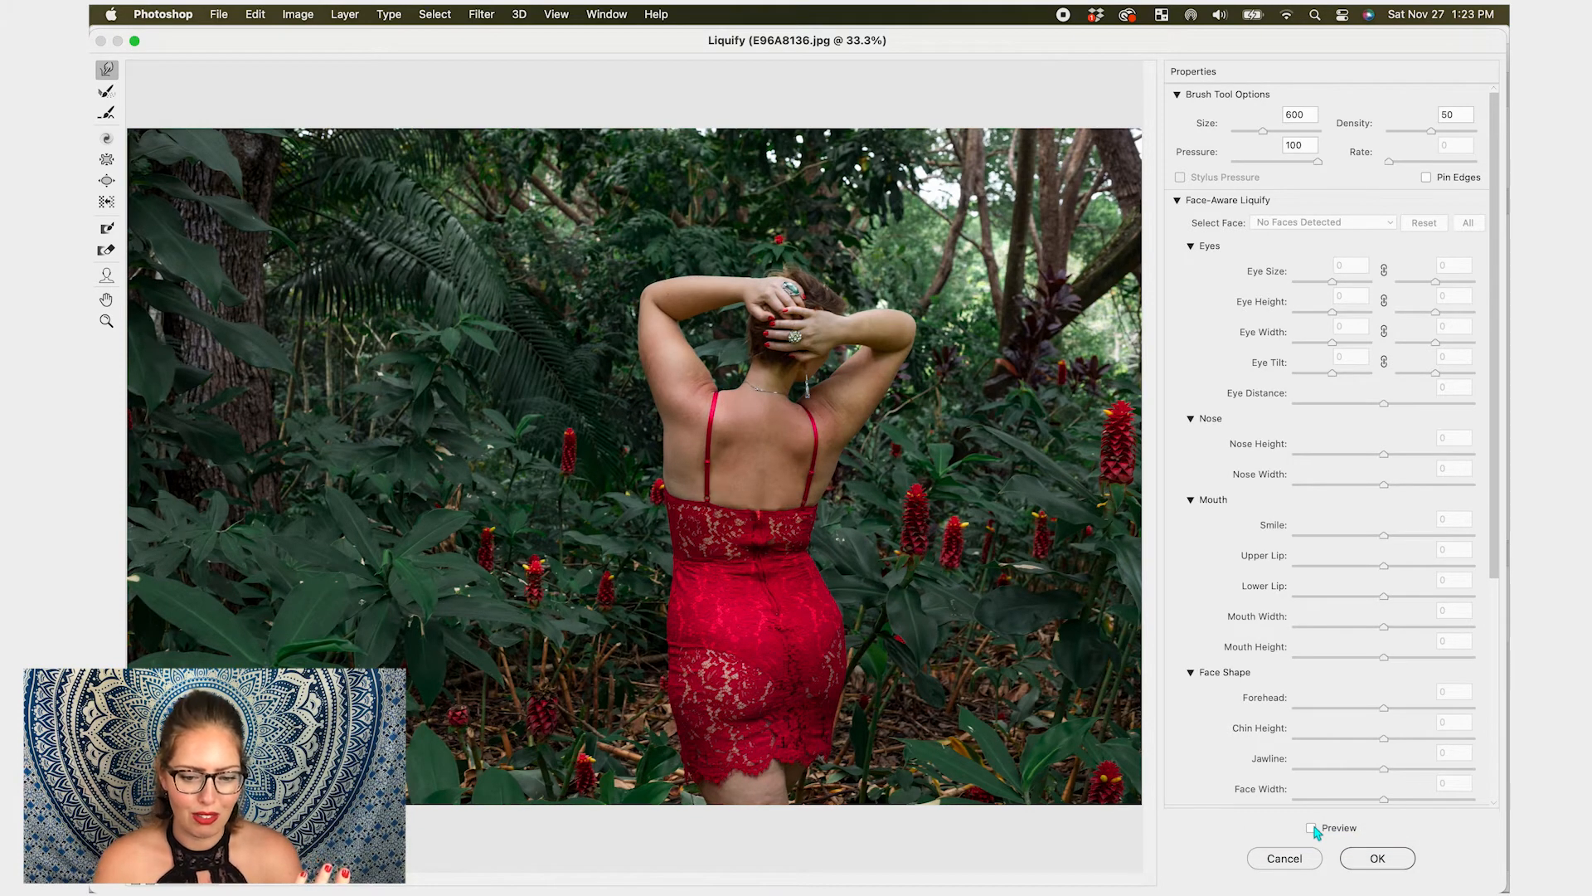
left_click(1315, 830)
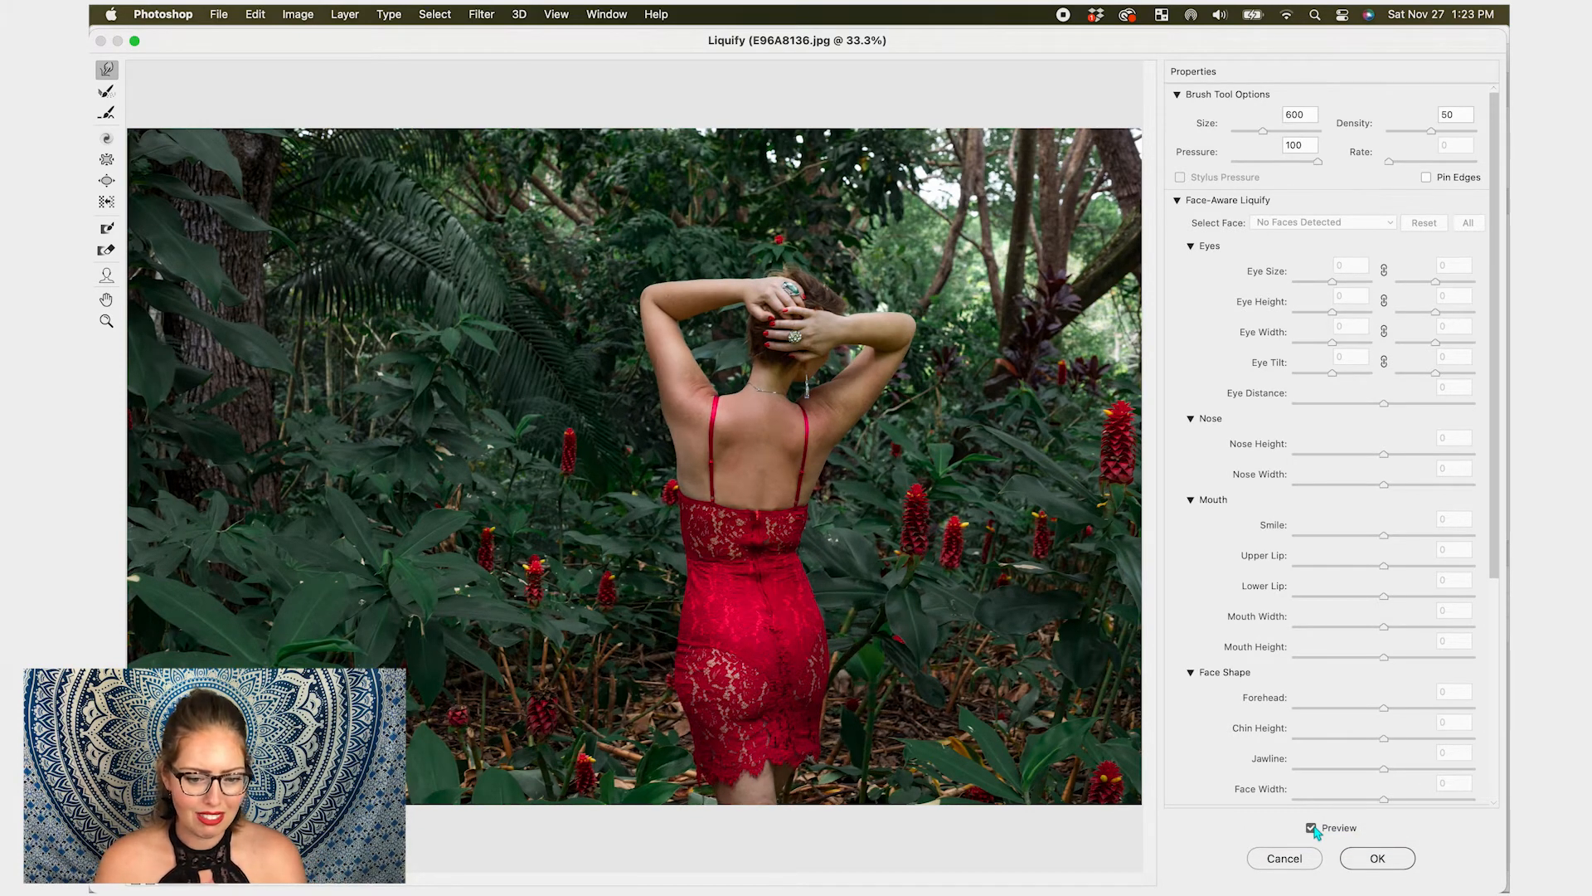
left_click(1315, 831)
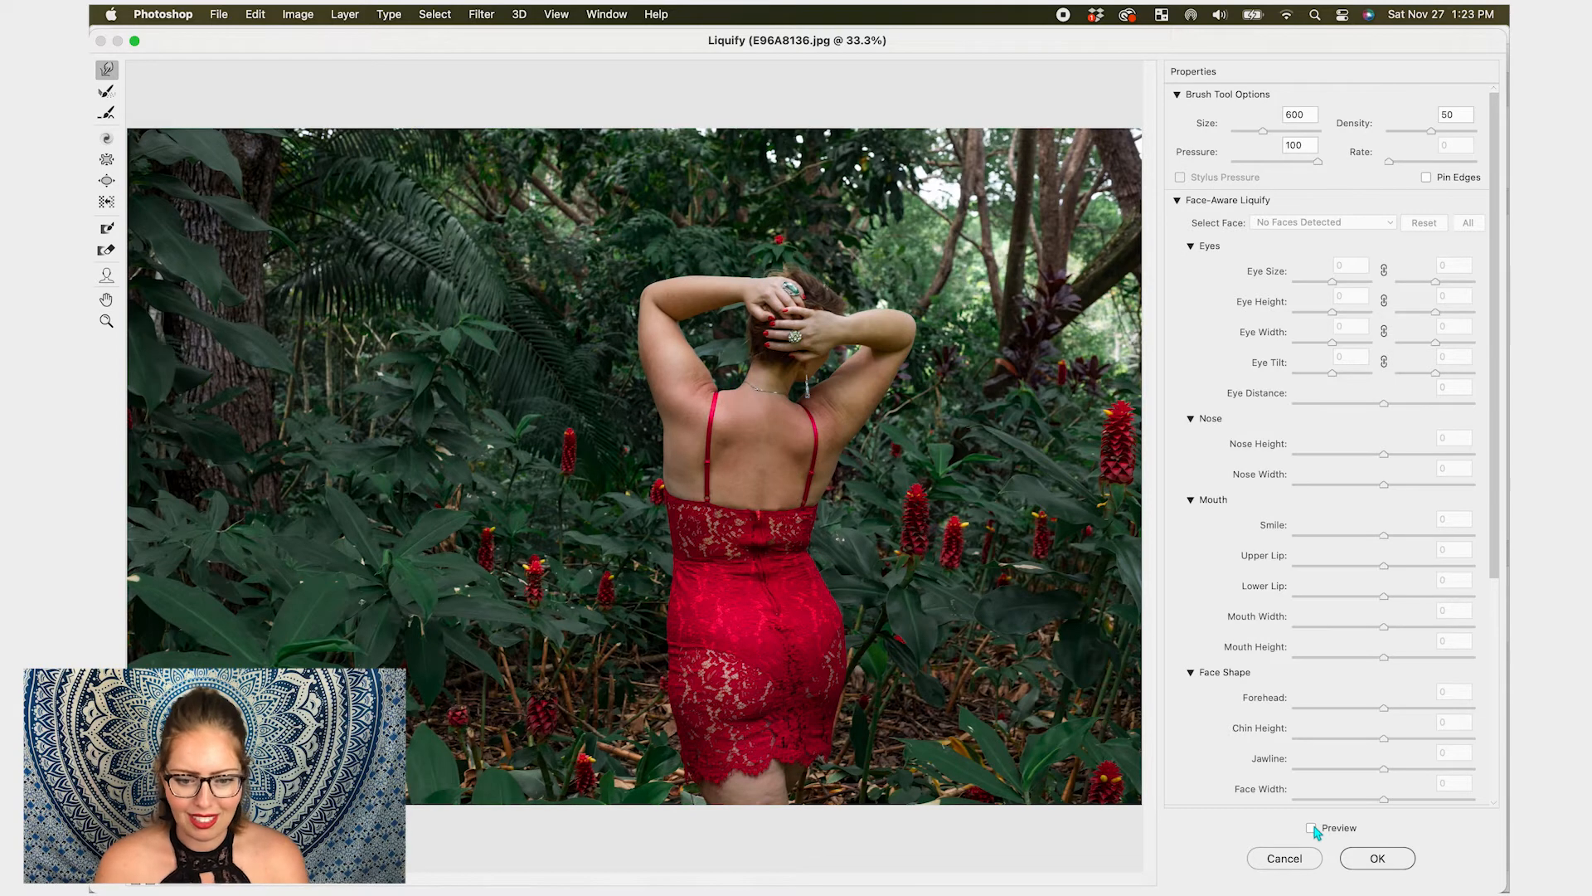
left_click(1315, 830)
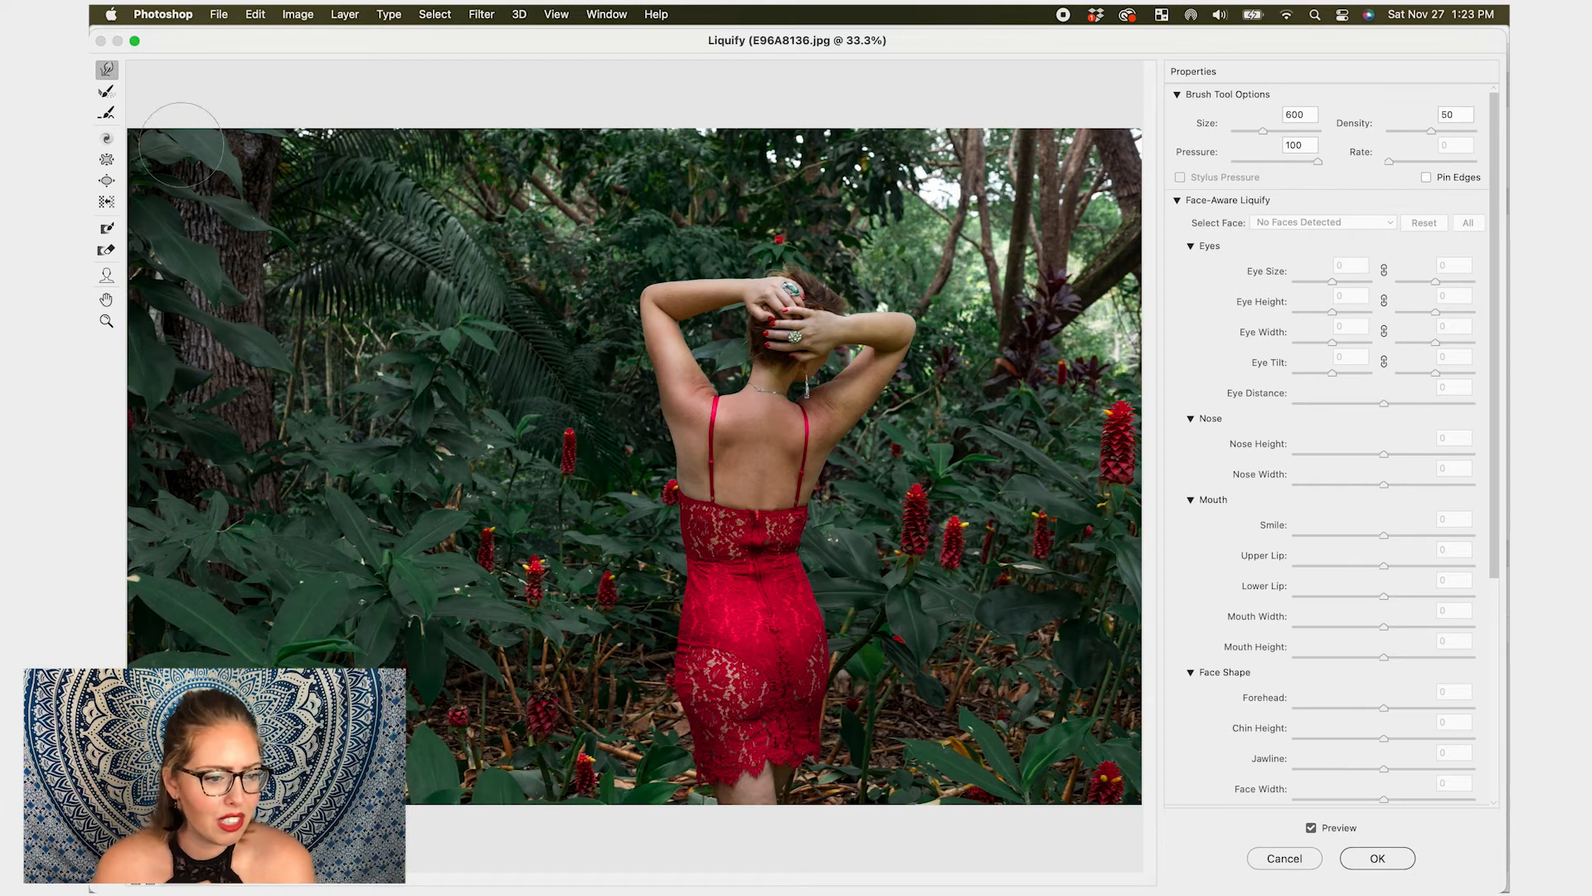
- Try the Twirl Clockwise tool with a 3000 brush on the upper body, then undo the twirl
left_click(105, 139)
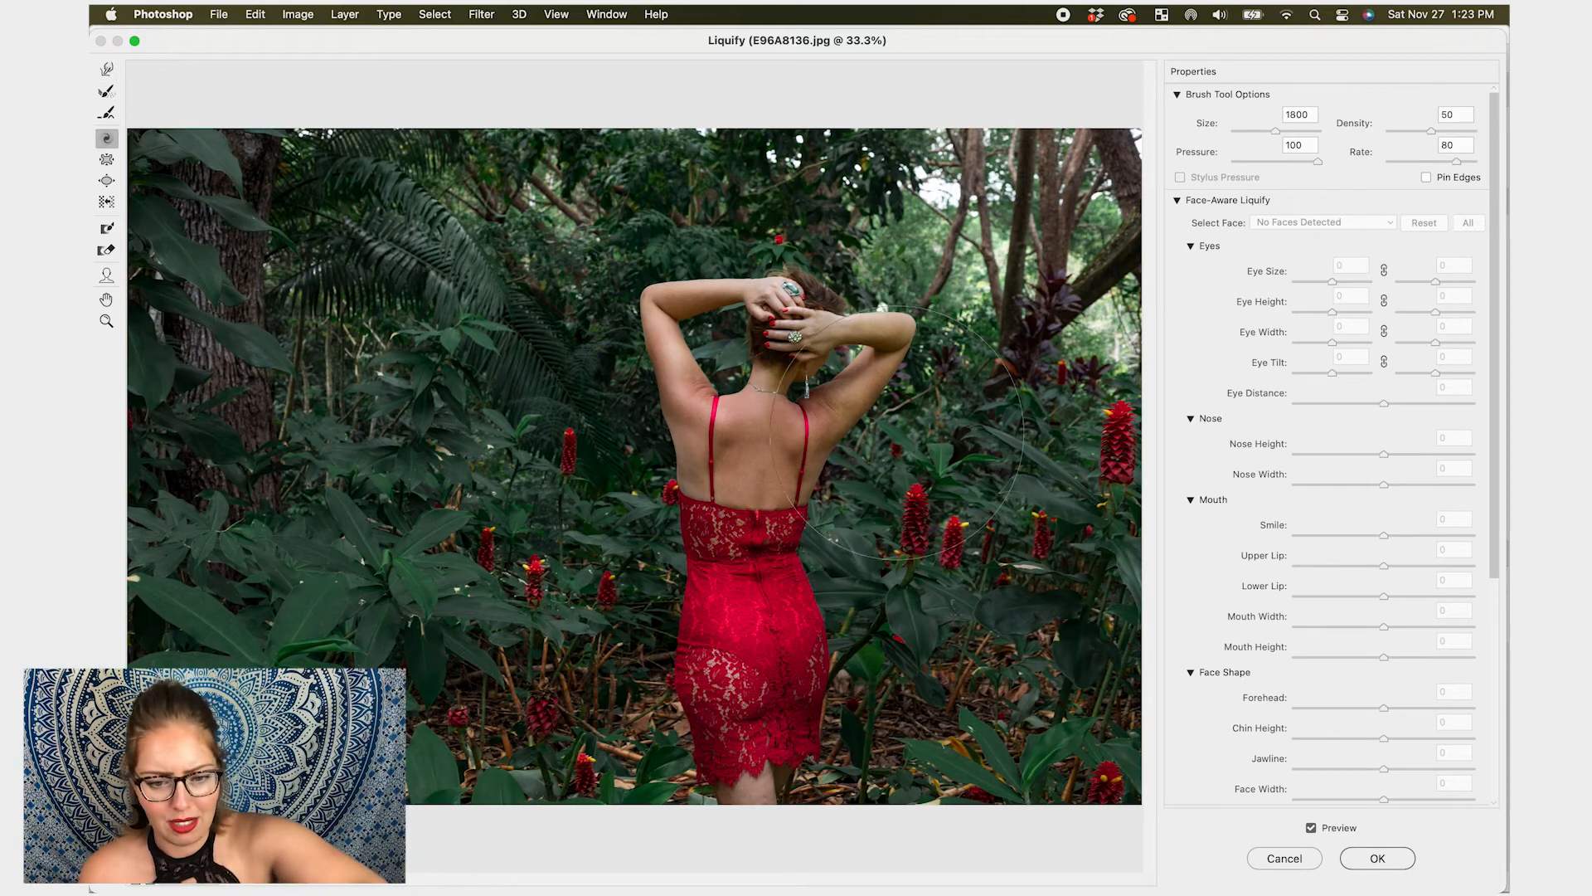
key("bracketright")
key("bracketright")
key("bracketright")
key("bracketright")
key("bracketright")
key("bracketright")
key("bracketright")
key("bracketright")
key("bracketright")
key("bracketright")
key("bracketright")
left_click(794, 349)
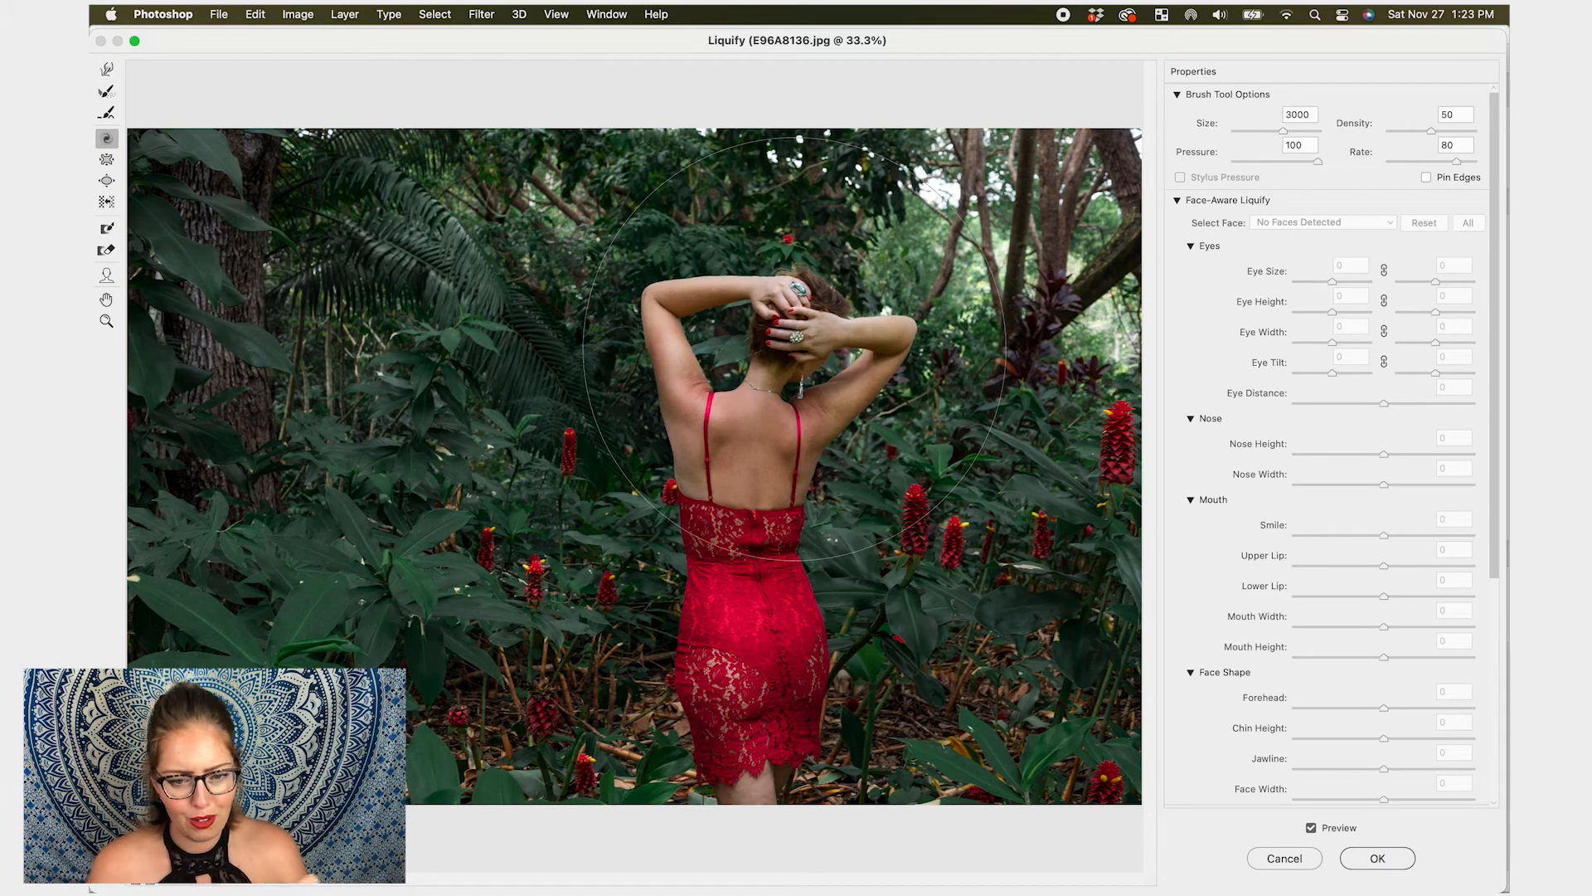
left_click_drag(794, 349, 794, 349)
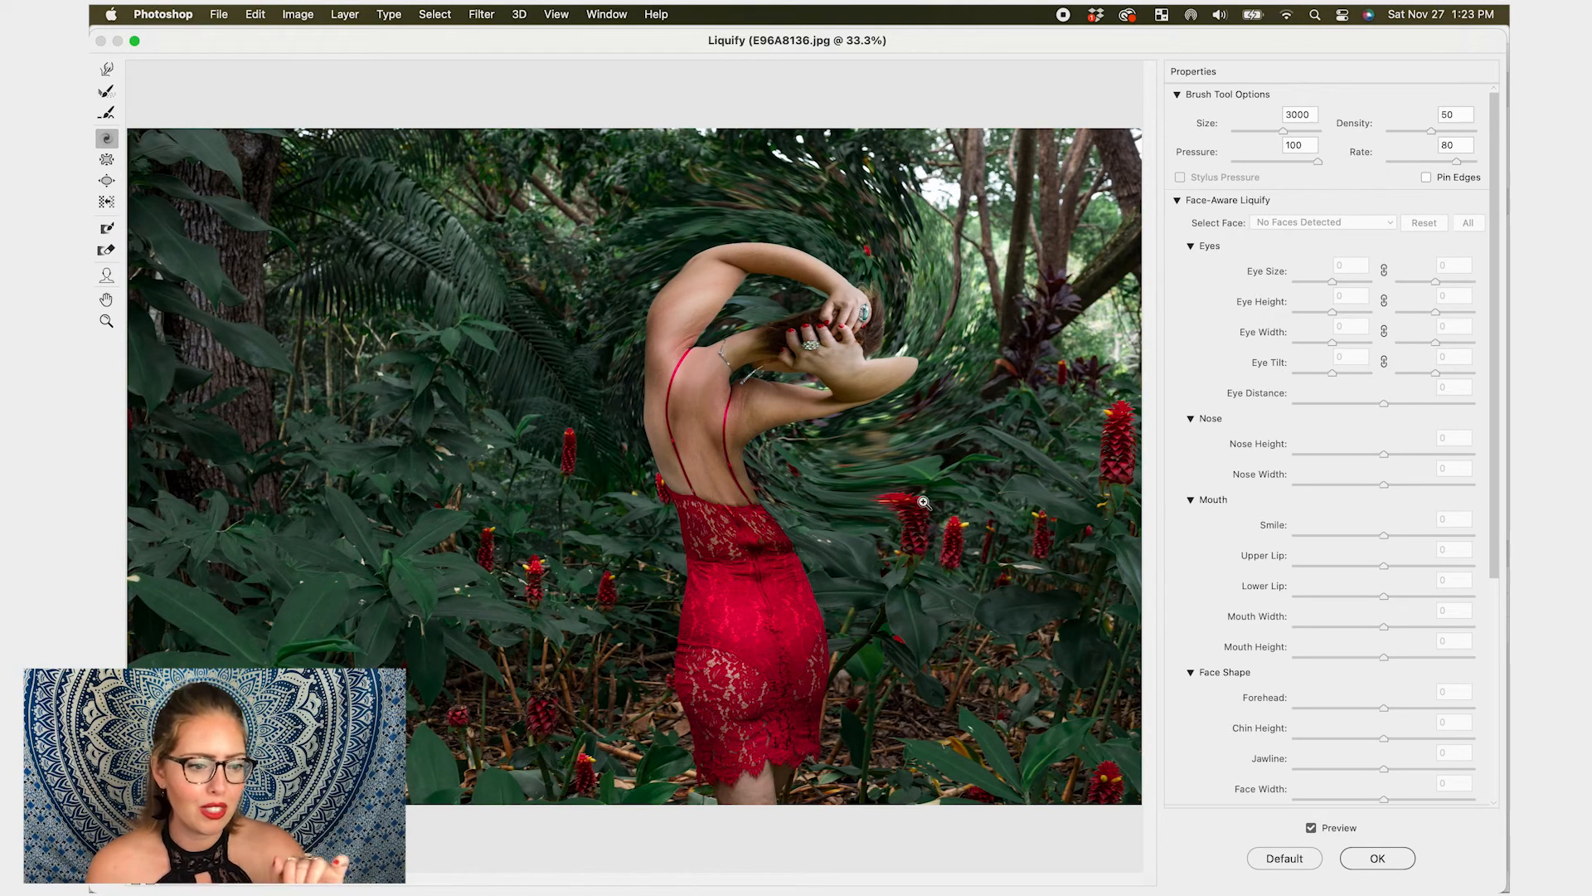
key("super+z")
- Try the Pucker tool with a 1900 brush on the upper back, then undo the pucker
left_click(107, 159)
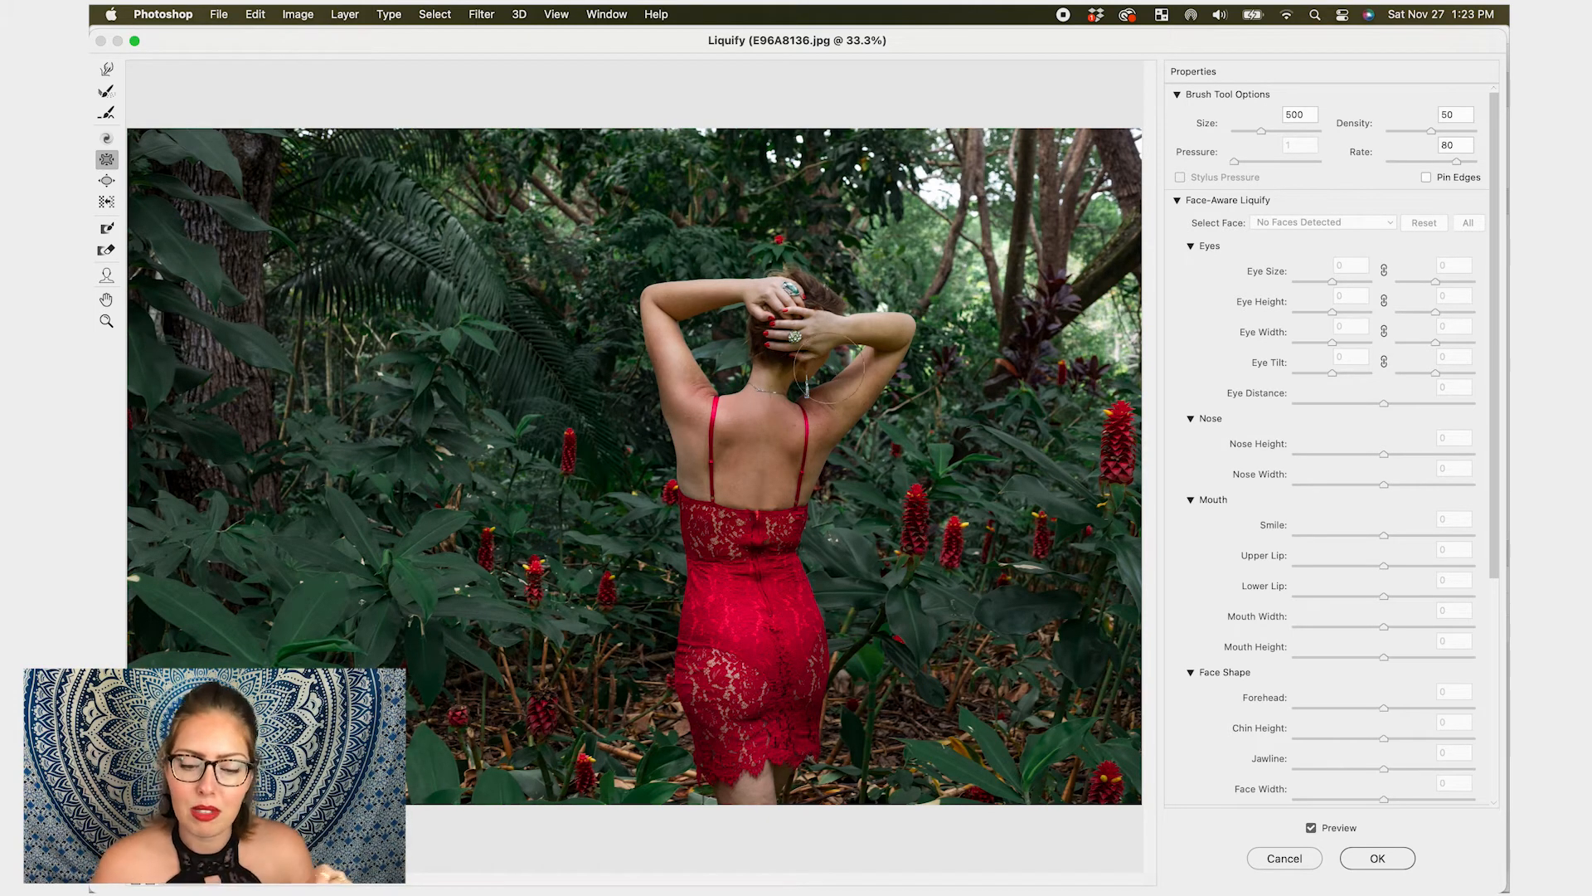
key("bracketright")
key("bracketright")
key("bracketright")
key("bracketright")
key("bracketright")
key("bracketright")
key("bracketright")
key("bracketright")
key("bracketright")
key("bracketright")
key("bracketright")
key("bracketright")
key("bracketright")
left_click_drag(760, 455, 758, 456)
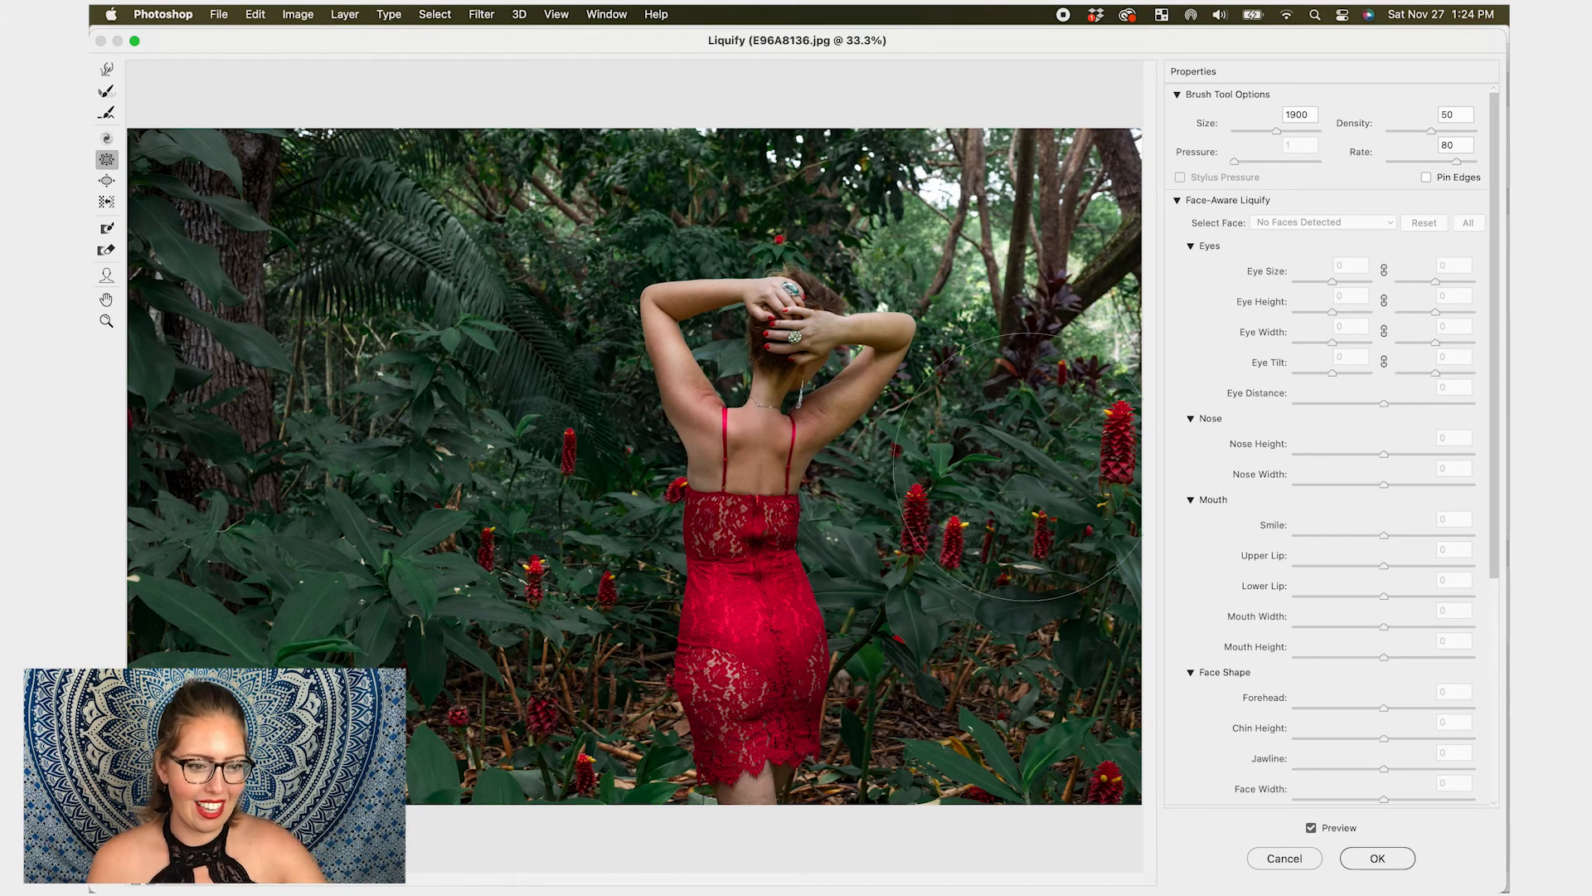
key("super+z")
- Try the Bloat tool with a 2000 brush on the upper back, then undo the changes
left_click(106, 182)
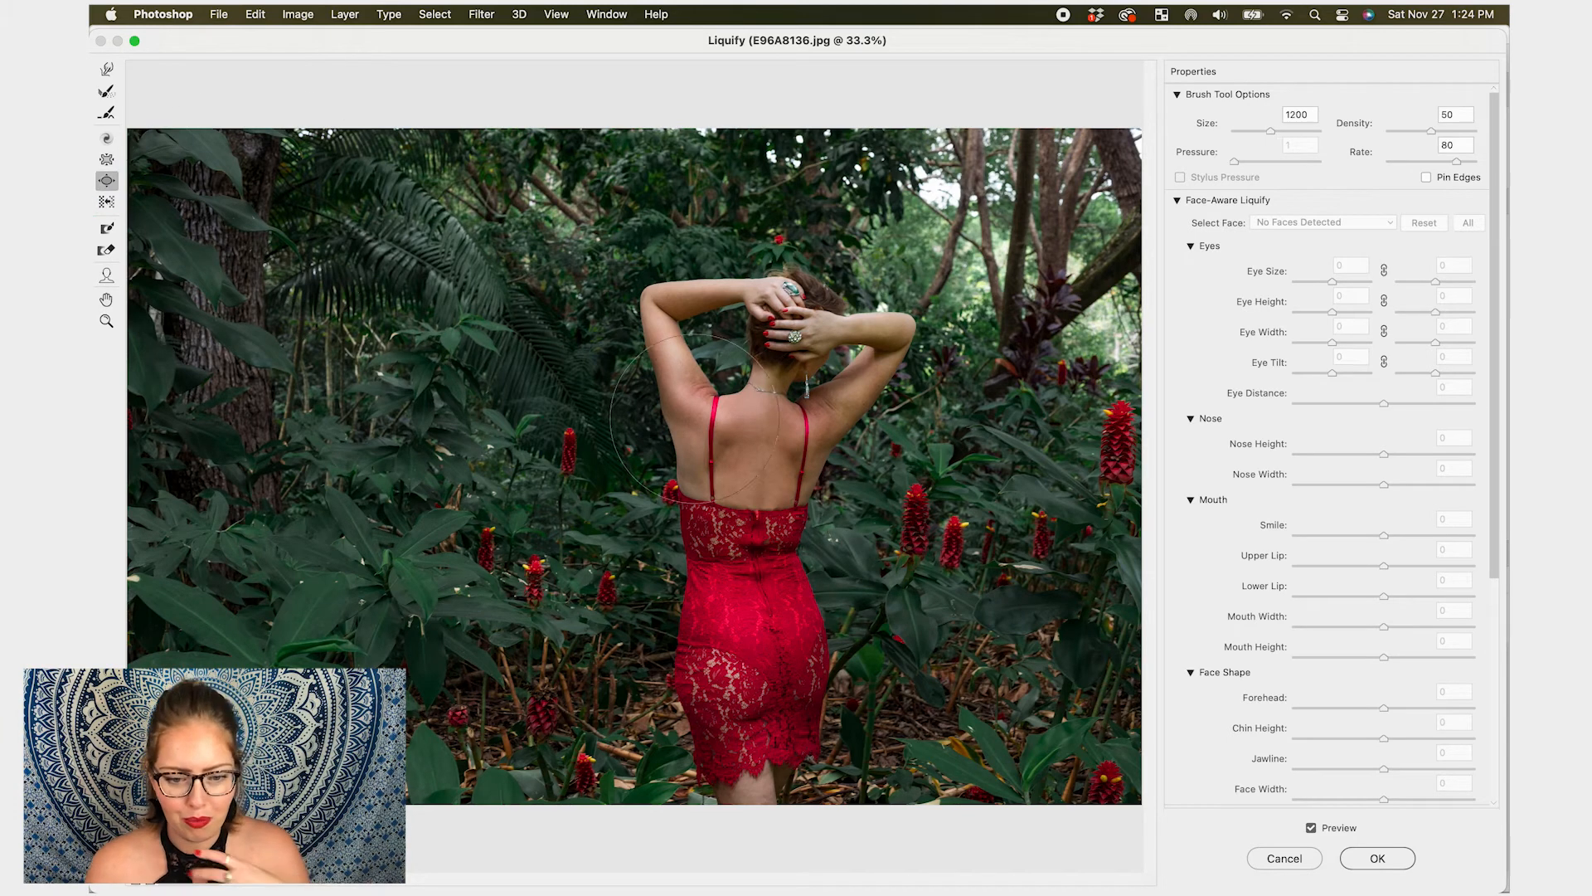
key("bracketleft")
key("bracketleft")
key("bracketleft")
key("bracketleft")
key("bracketleft")
key("bracketleft")
key("bracketleft")
key("bracketright")
key("bracketright")
key("bracketright")
key("bracketright")
key("bracketright")
key("bracketright")
key("bracketright")
key("bracketright")
left_click_drag(727, 452, 727, 451)
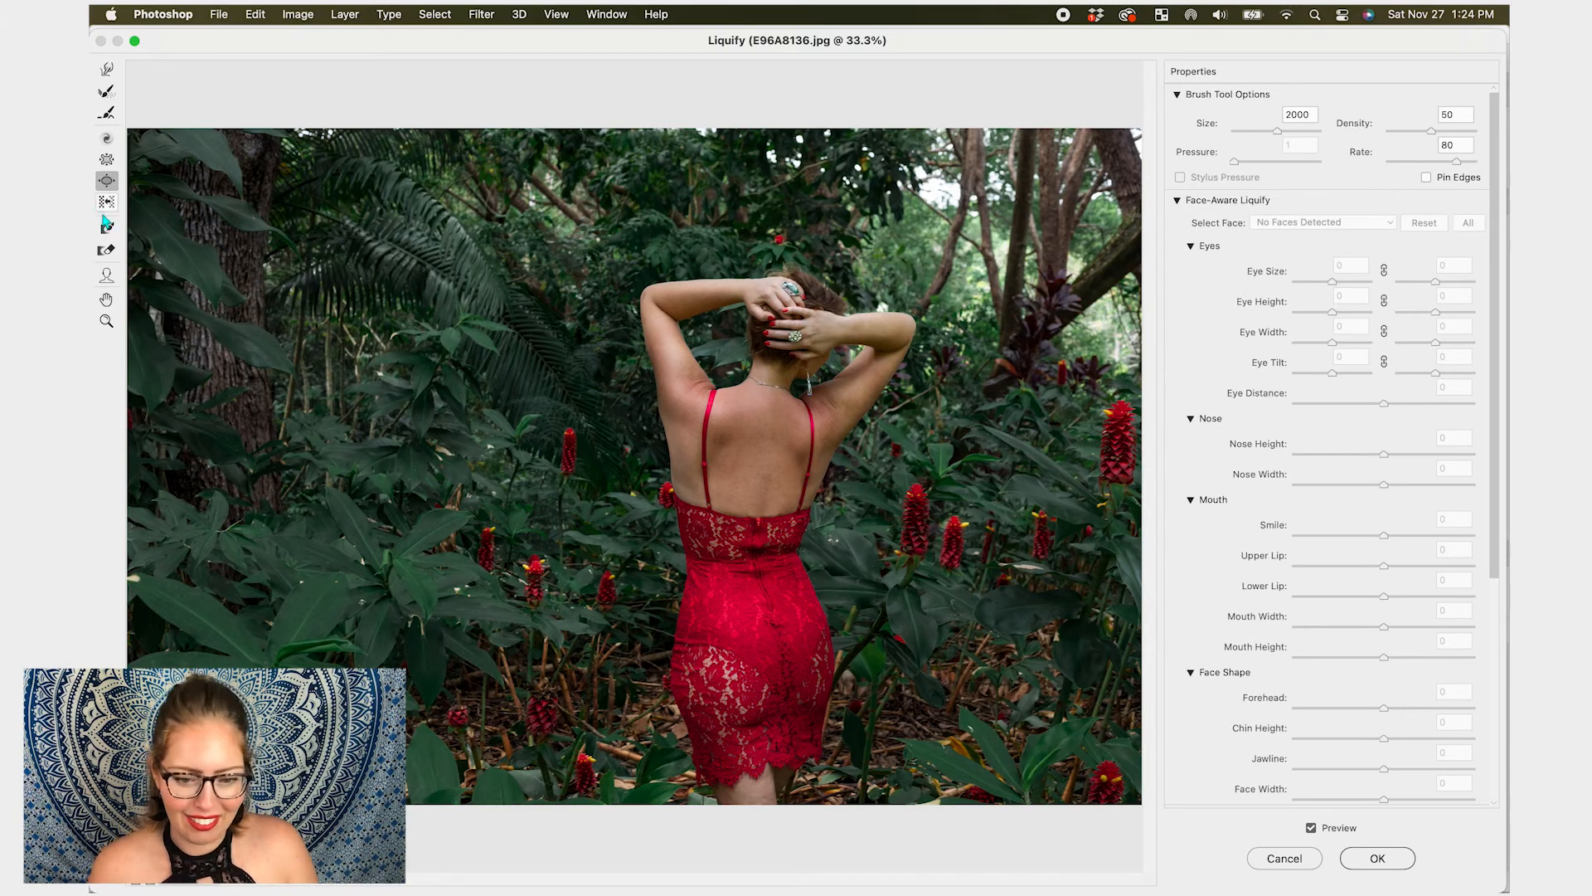
key("super+z")
key("super+z")
key("super+z")
key("super+z")
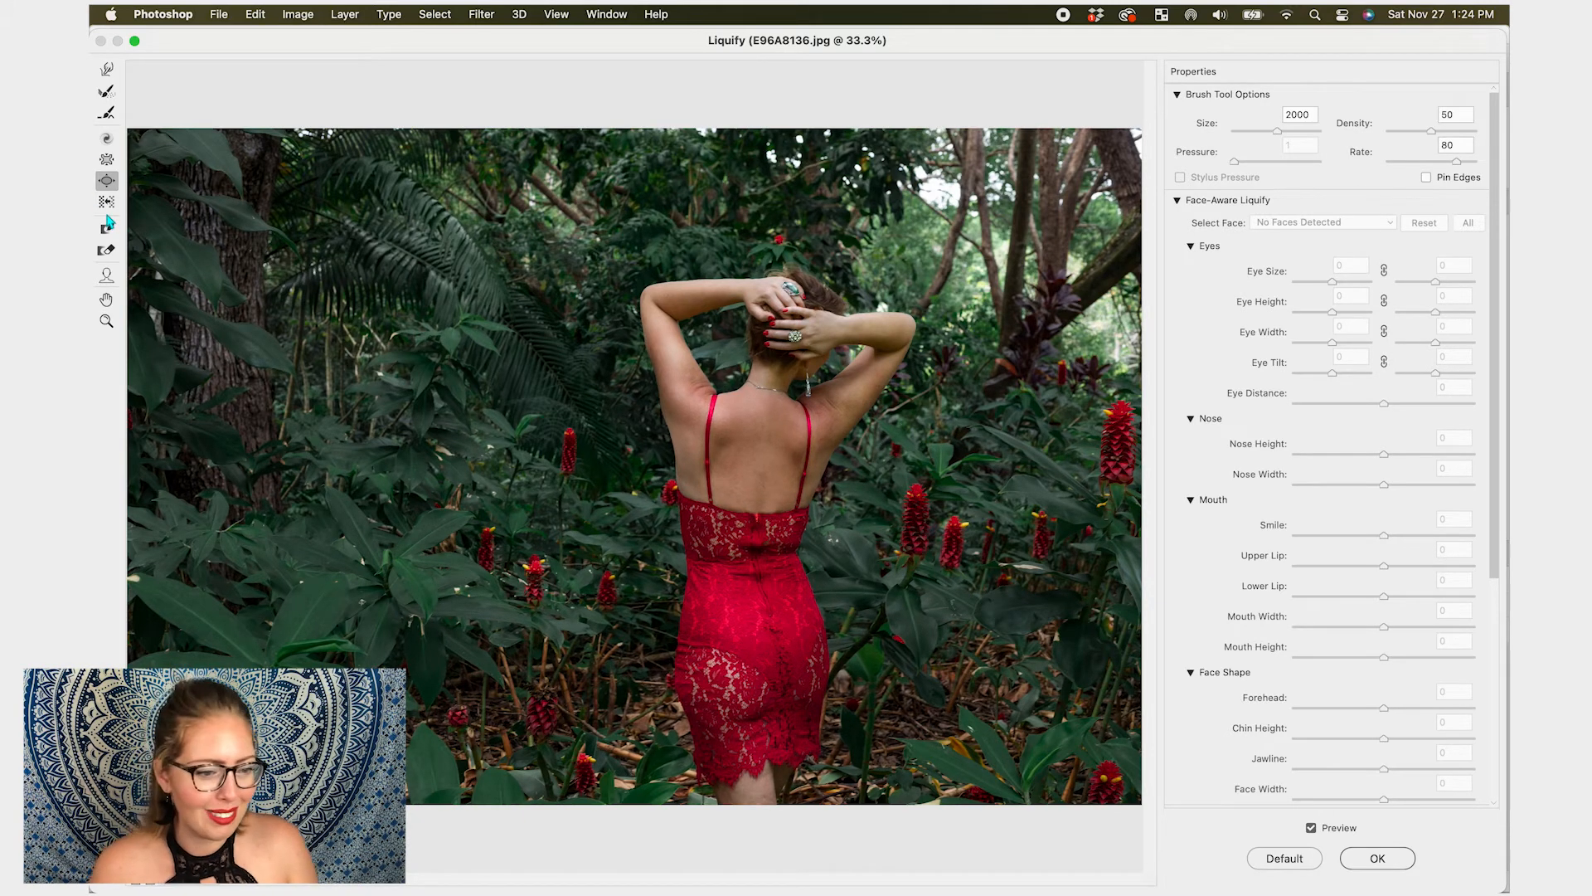
- Try the Push Left tool with a 2300 brush across the upper body, then undo the push
left_click(107, 203)
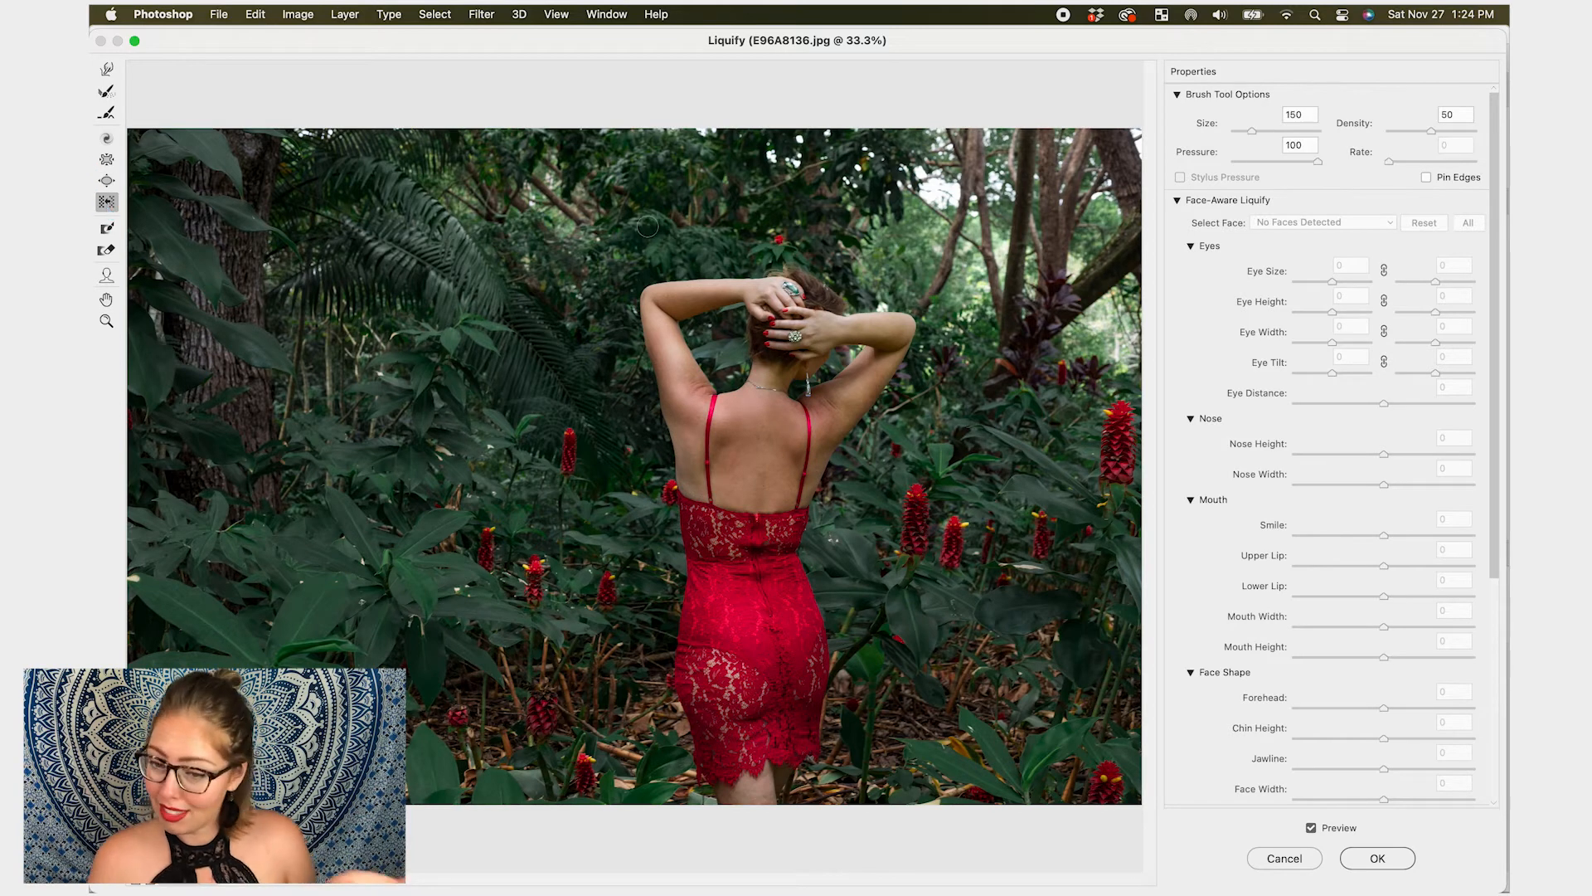
mouse_move(949, 301)
left_mouse_down()
mouse_move(825, 408)
mouse_move(884, 234)
mouse_move(906, 383)
mouse_move(746, 371)
mouse_move(960, 317)
left_mouse_up()
key("super+z")
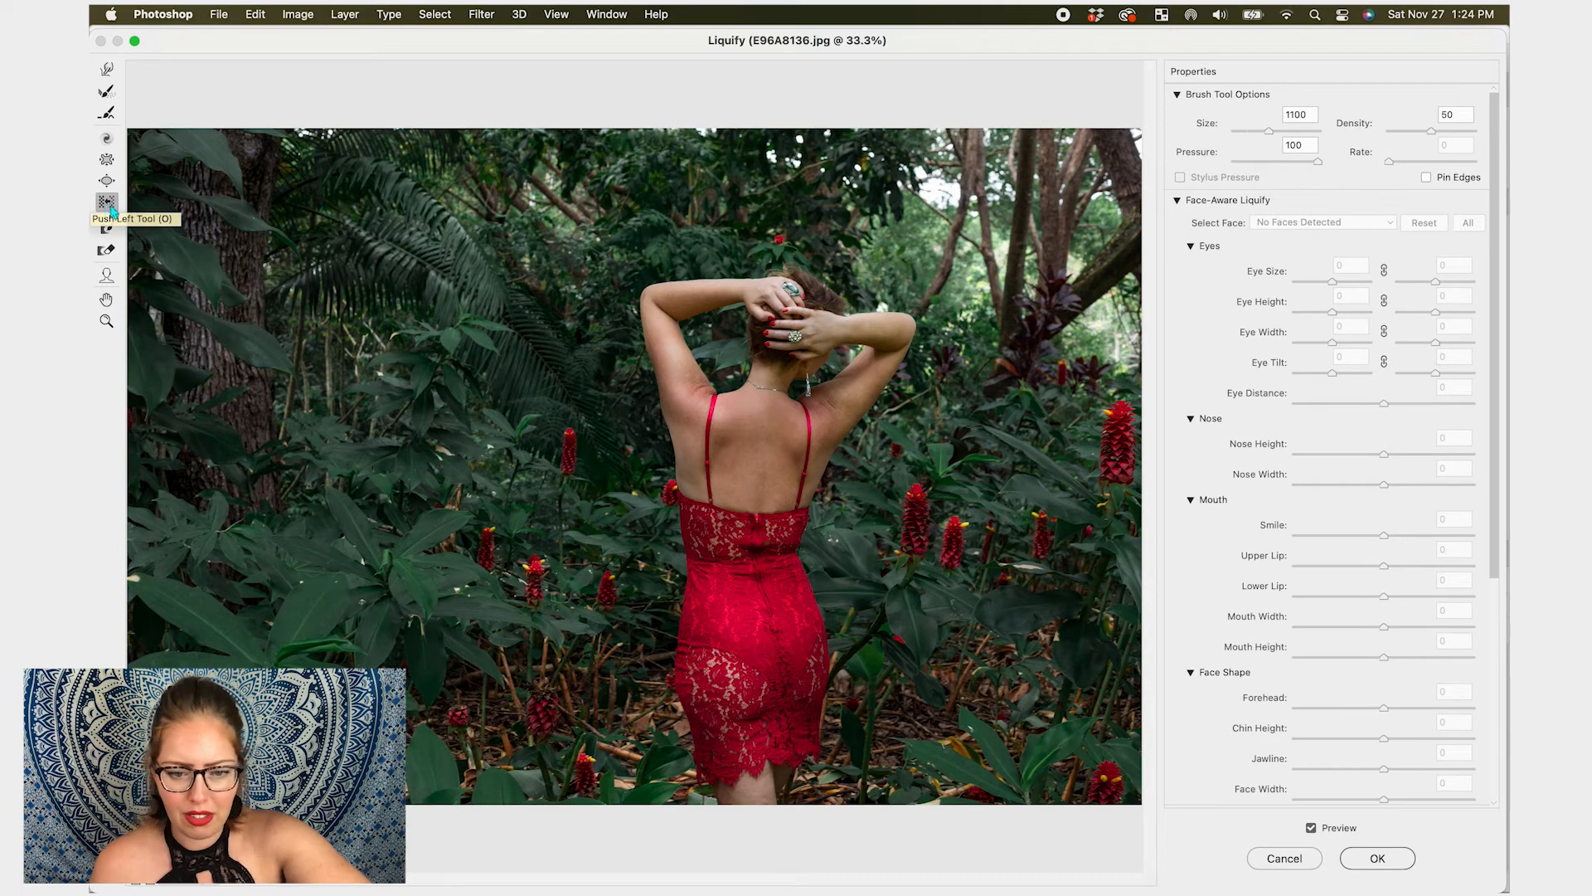
key("bracketright")
key("bracketright")
key("bracketright")
key("bracketright")
key("bracketright")
key("bracketright")
key("bracketright")
key("bracketright")
key("bracketright")
key("bracketright")
key("bracketright")
key("bracketright")
mouse_move(808, 340)
left_mouse_down()
mouse_move(669, 351)
mouse_move(1090, 372)
mouse_move(742, 388)
mouse_move(783, 565)
mouse_move(855, 554)
mouse_move(882, 614)
mouse_move(588, 689)
mouse_move(736, 382)
mouse_move(424, 126)
mouse_move(330, 227)
mouse_move(324, 390)
mouse_move(877, 375)
mouse_move(487, 156)
mouse_move(581, 416)
mouse_move(593, 310)
mouse_move(388, 443)
mouse_move(539, 584)
mouse_move(598, 570)
mouse_move(403, 222)
mouse_move(214, 520)
mouse_move(326, 541)
left_mouse_up()
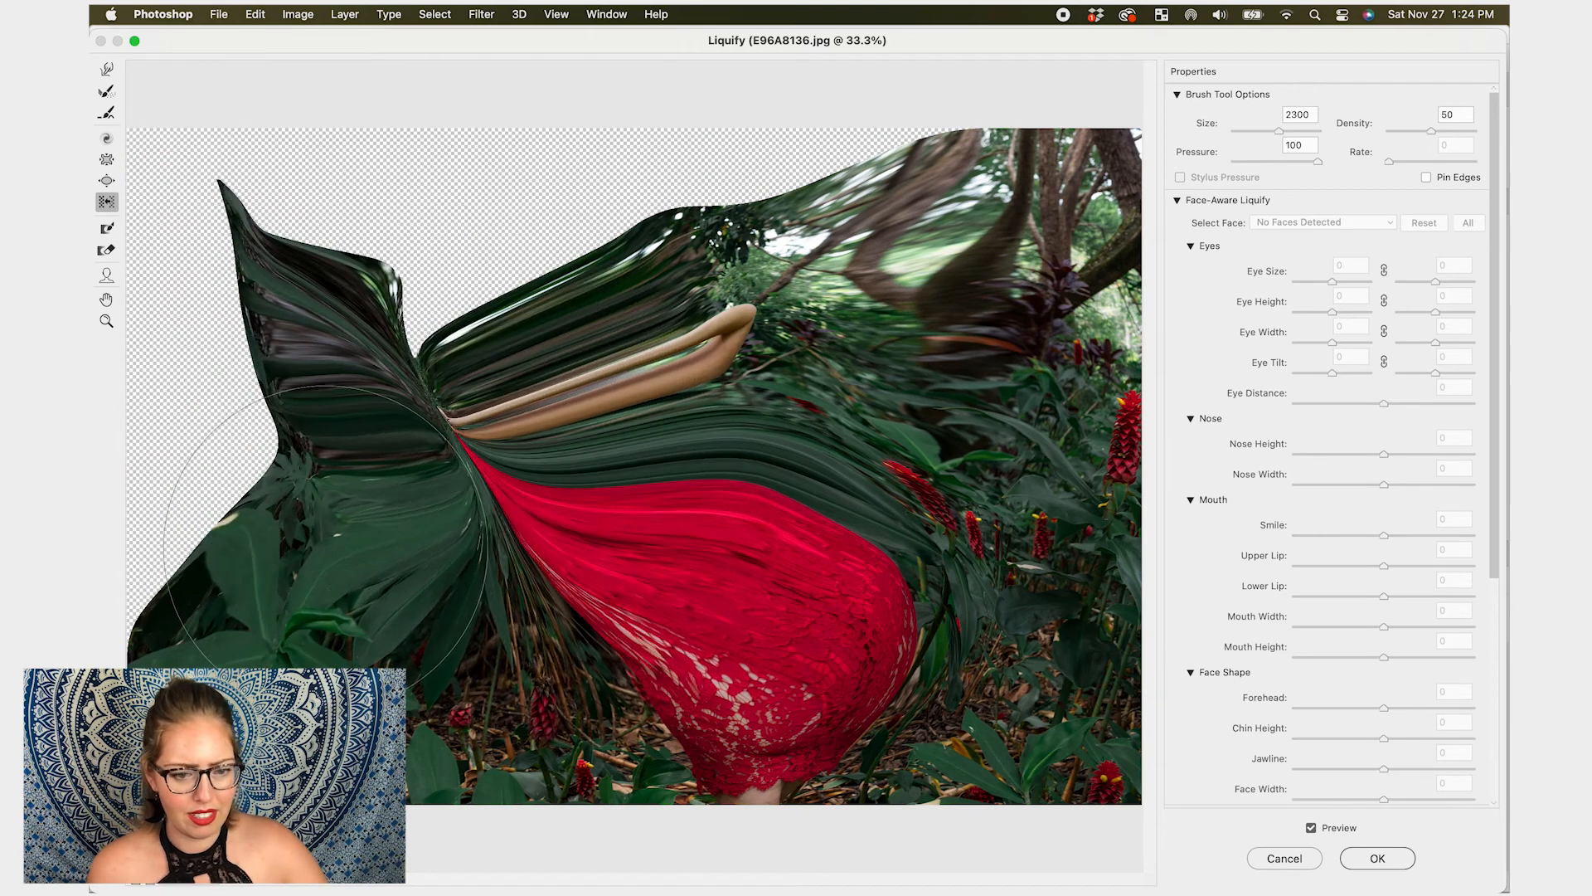
key("super+z")
- Paint a Freeze Mask over the red dress with a 700 brush
left_click(107, 231)
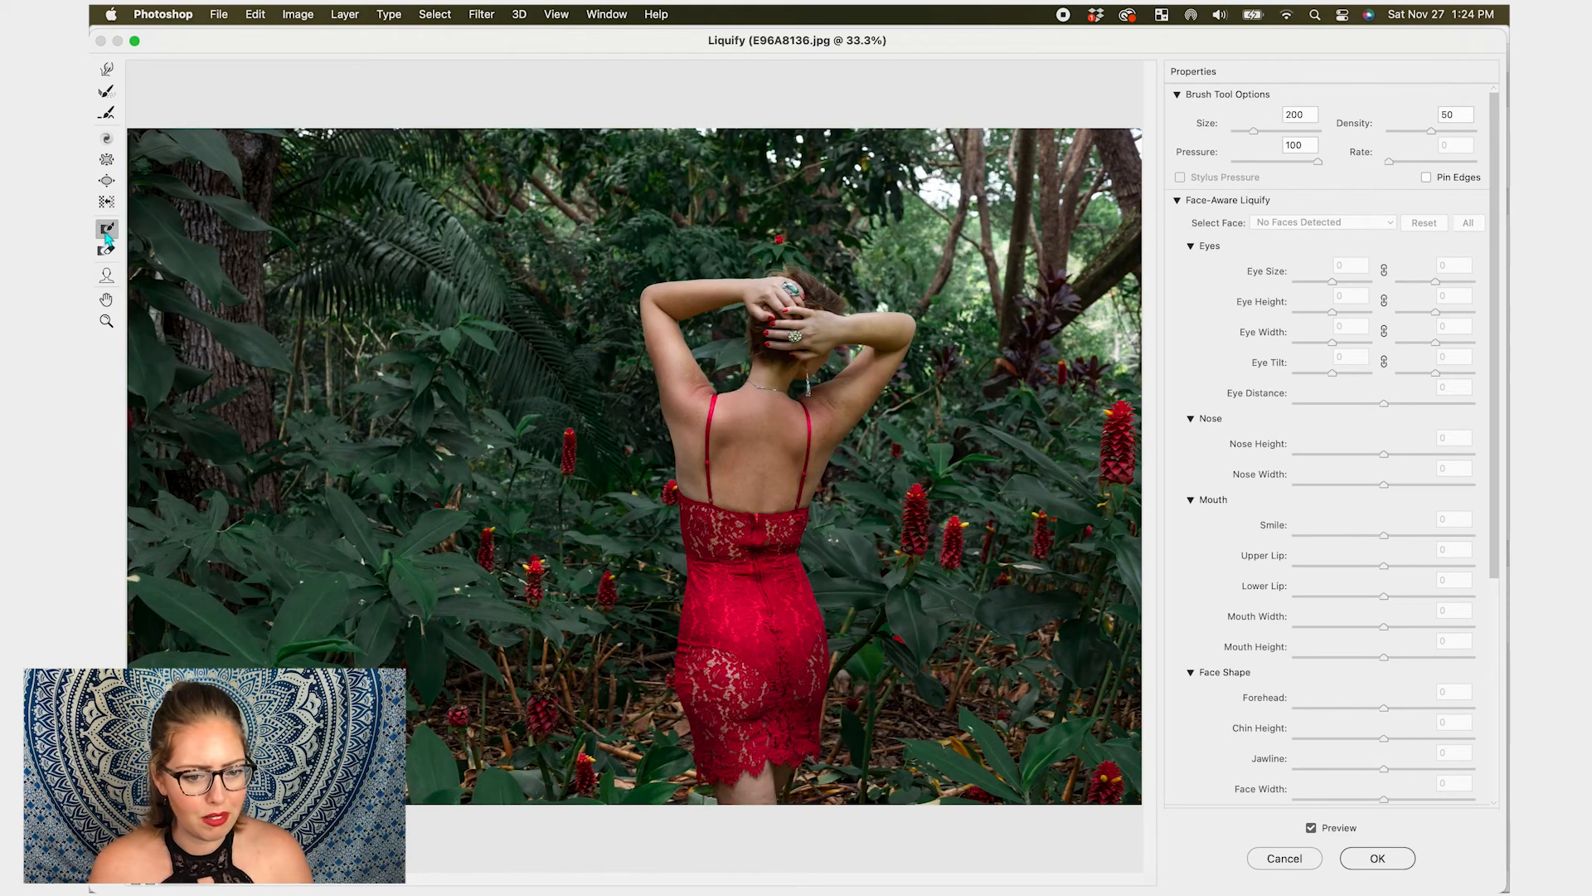
mouse_move(496, 286)
left_mouse_down()
mouse_move(392, 307)
mouse_move(510, 291)
mouse_move(497, 330)
mouse_move(455, 308)
left_mouse_up()
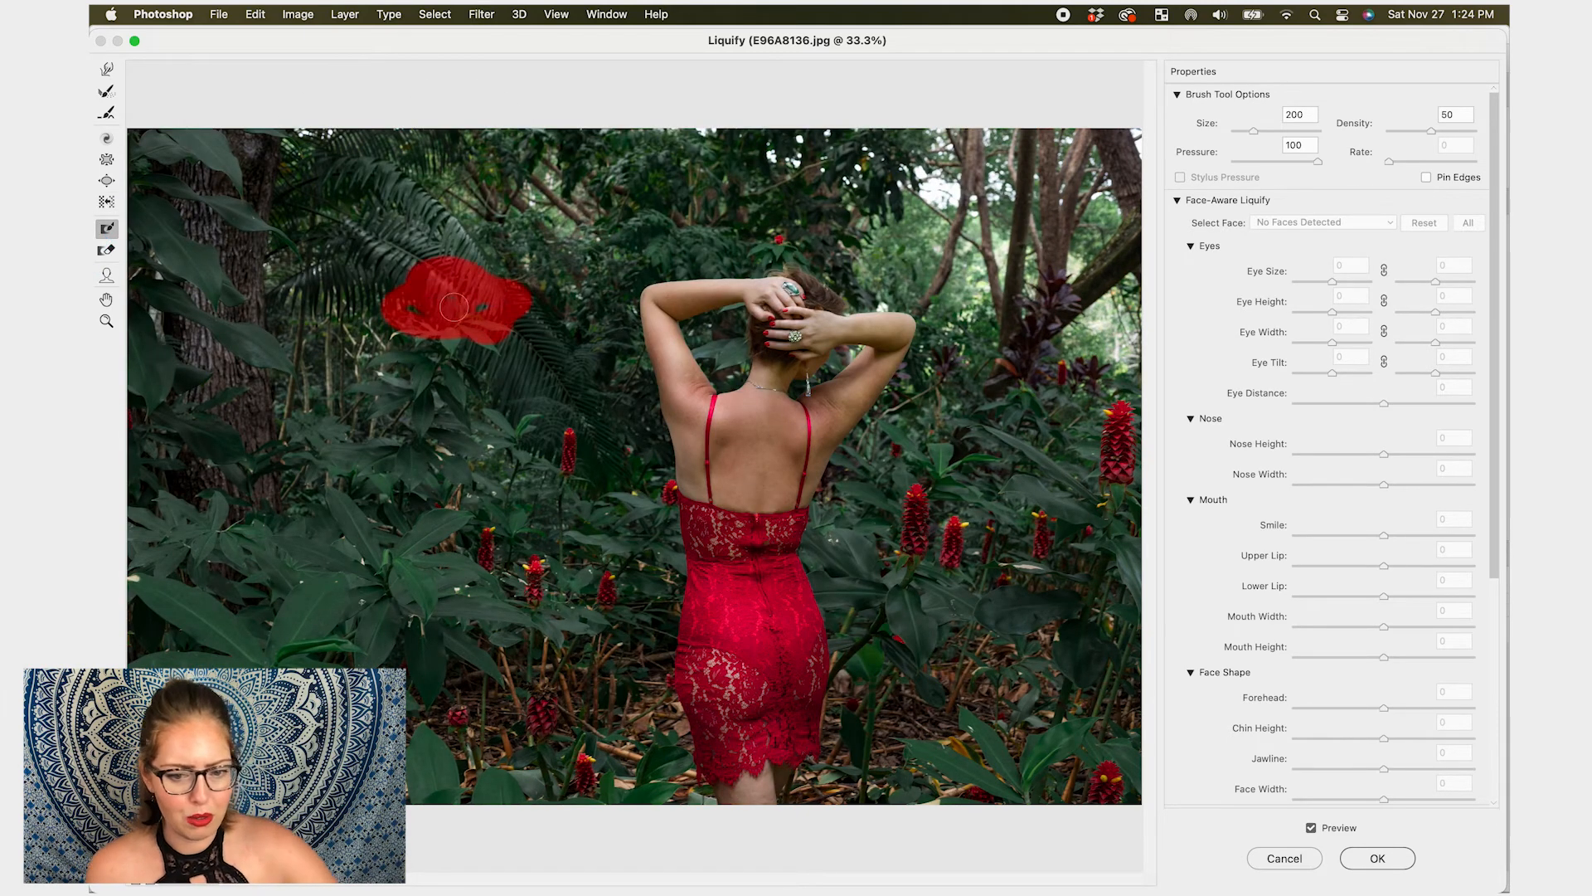
key("super+z")
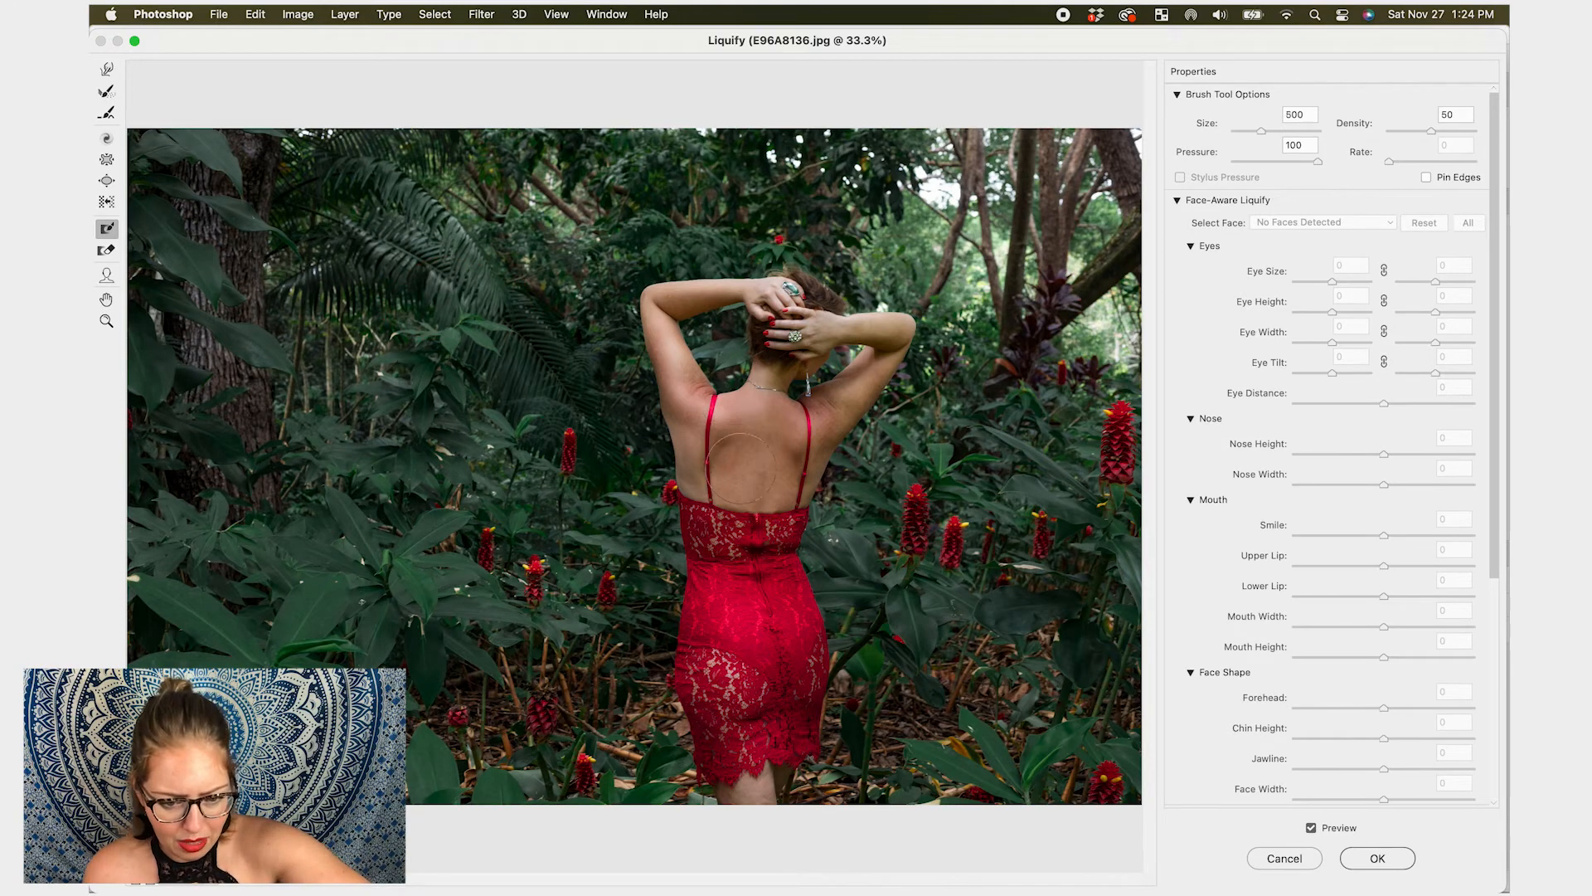
key("bracketright")
key("bracketright")
key("bracketright")
key("bracketright")
key("bracketright")
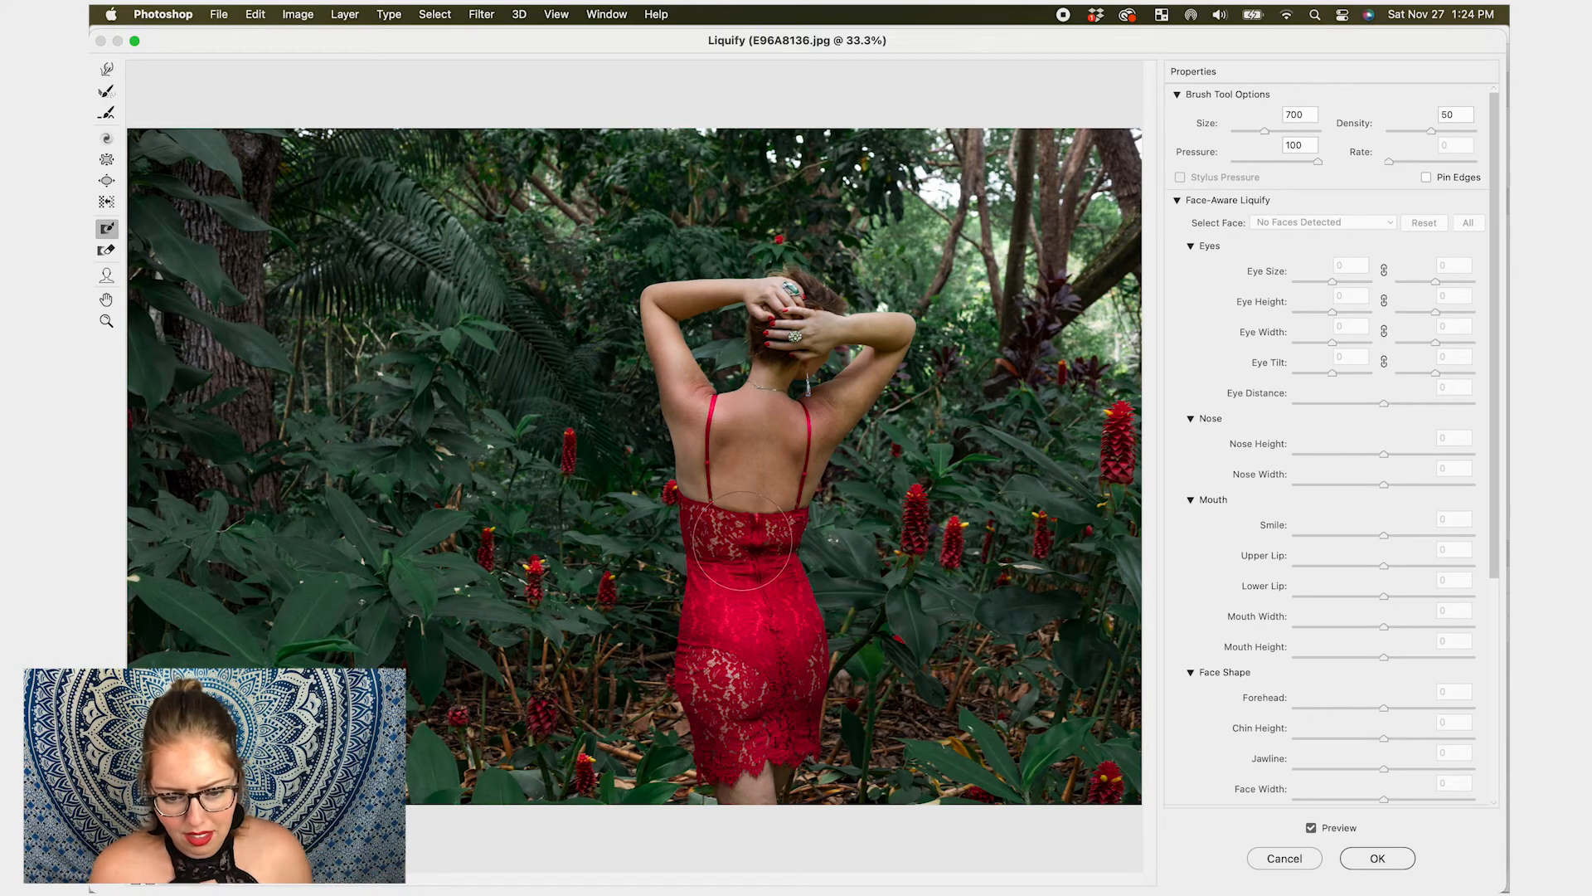
mouse_move(741, 634)
left_mouse_down()
mouse_move(760, 760)
mouse_move(778, 668)
mouse_move(752, 584)
mouse_move(723, 680)
mouse_move(759, 775)
mouse_move(768, 563)
mouse_move(753, 633)
mouse_move(730, 568)
mouse_move(781, 569)
mouse_move(702, 556)
mouse_move(739, 573)
mouse_move(796, 563)
mouse_move(694, 597)
mouse_move(756, 659)
mouse_move(743, 754)
mouse_move(698, 794)
mouse_move(681, 541)
mouse_move(795, 557)
mouse_move(819, 583)
mouse_move(818, 713)
mouse_move(771, 797)
mouse_move(702, 801)
mouse_move(707, 593)
left_mouse_up()
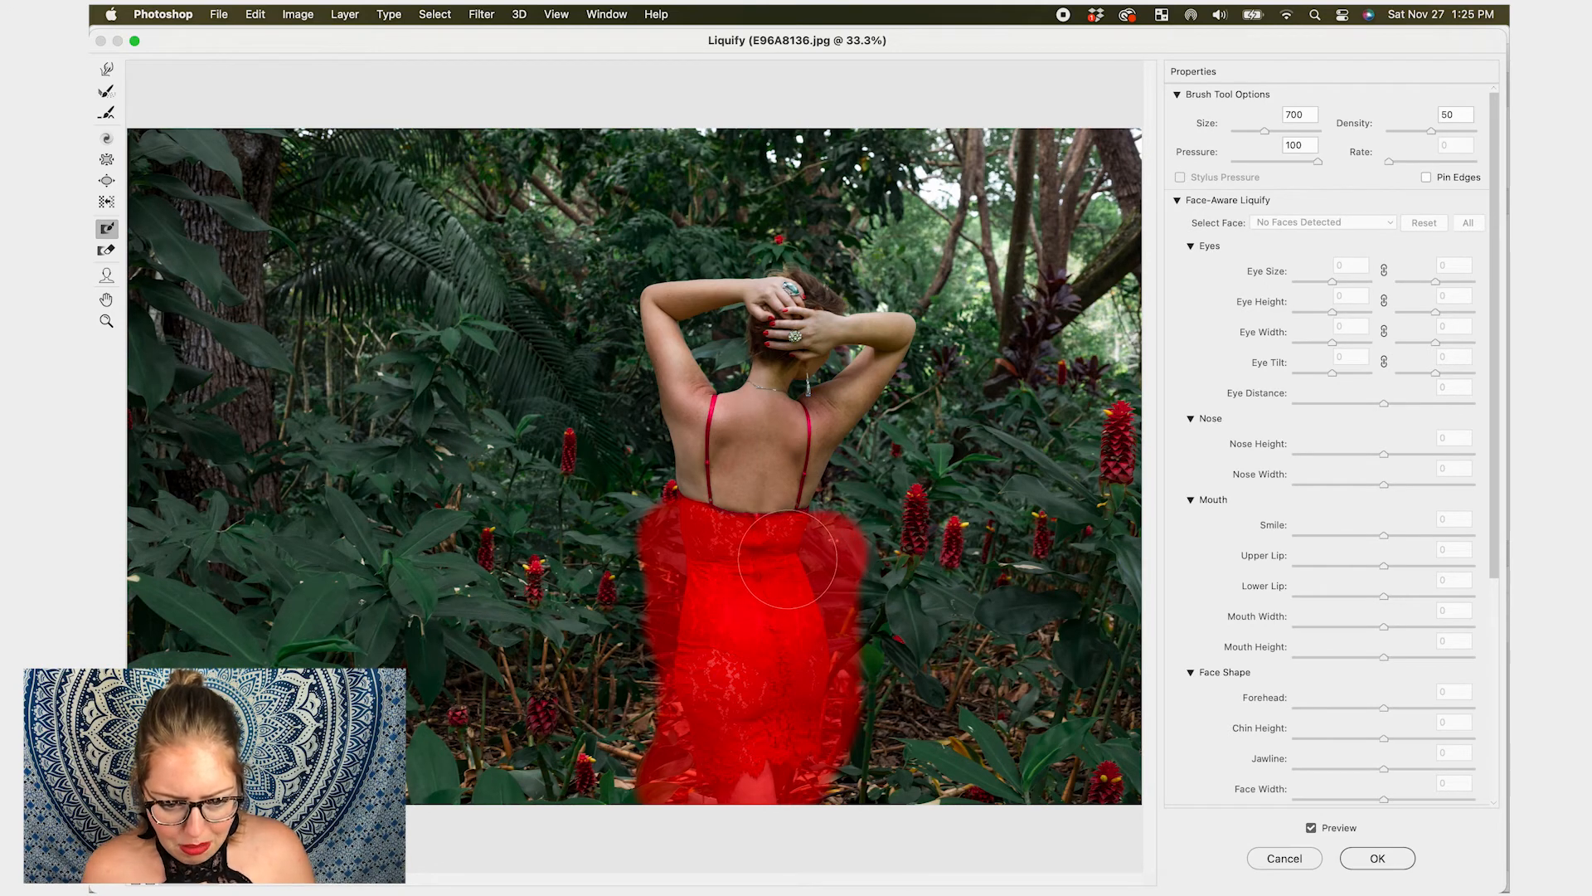
- Push both shoulders outward with the Forward Warp tool at size 600
left_click(106, 70)
mouse_move(690, 473)
left_mouse_down()
mouse_move(629, 489)
mouse_move(558, 450)
left_mouse_up()
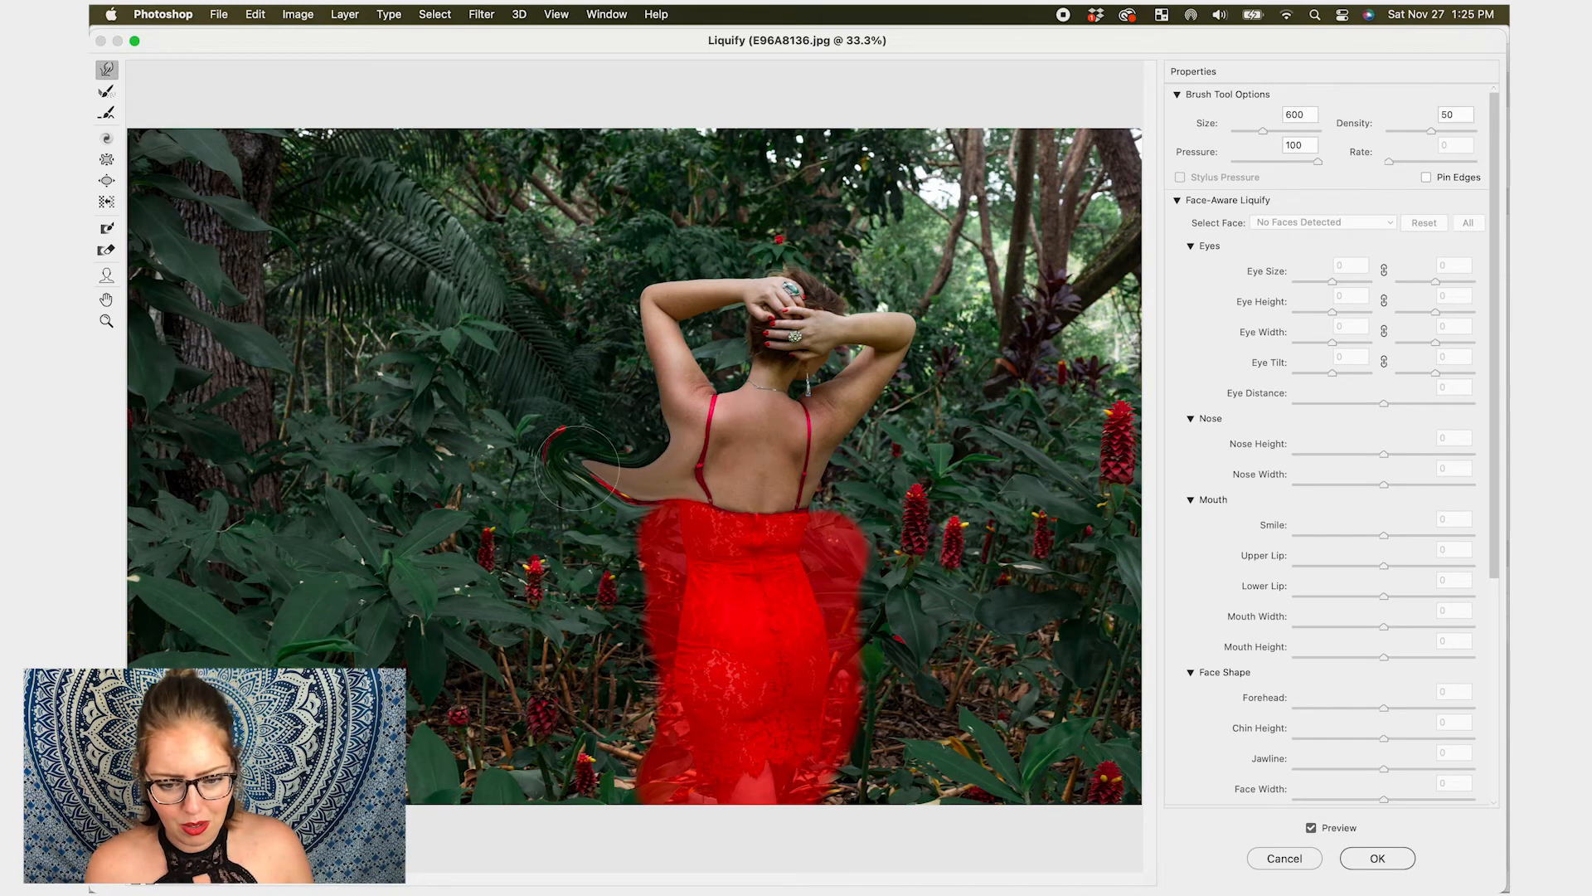
mouse_move(807, 506)
left_mouse_down()
mouse_move(937, 495)
mouse_move(960, 462)
left_mouse_up()
left_click_drag(672, 468, 549, 454)
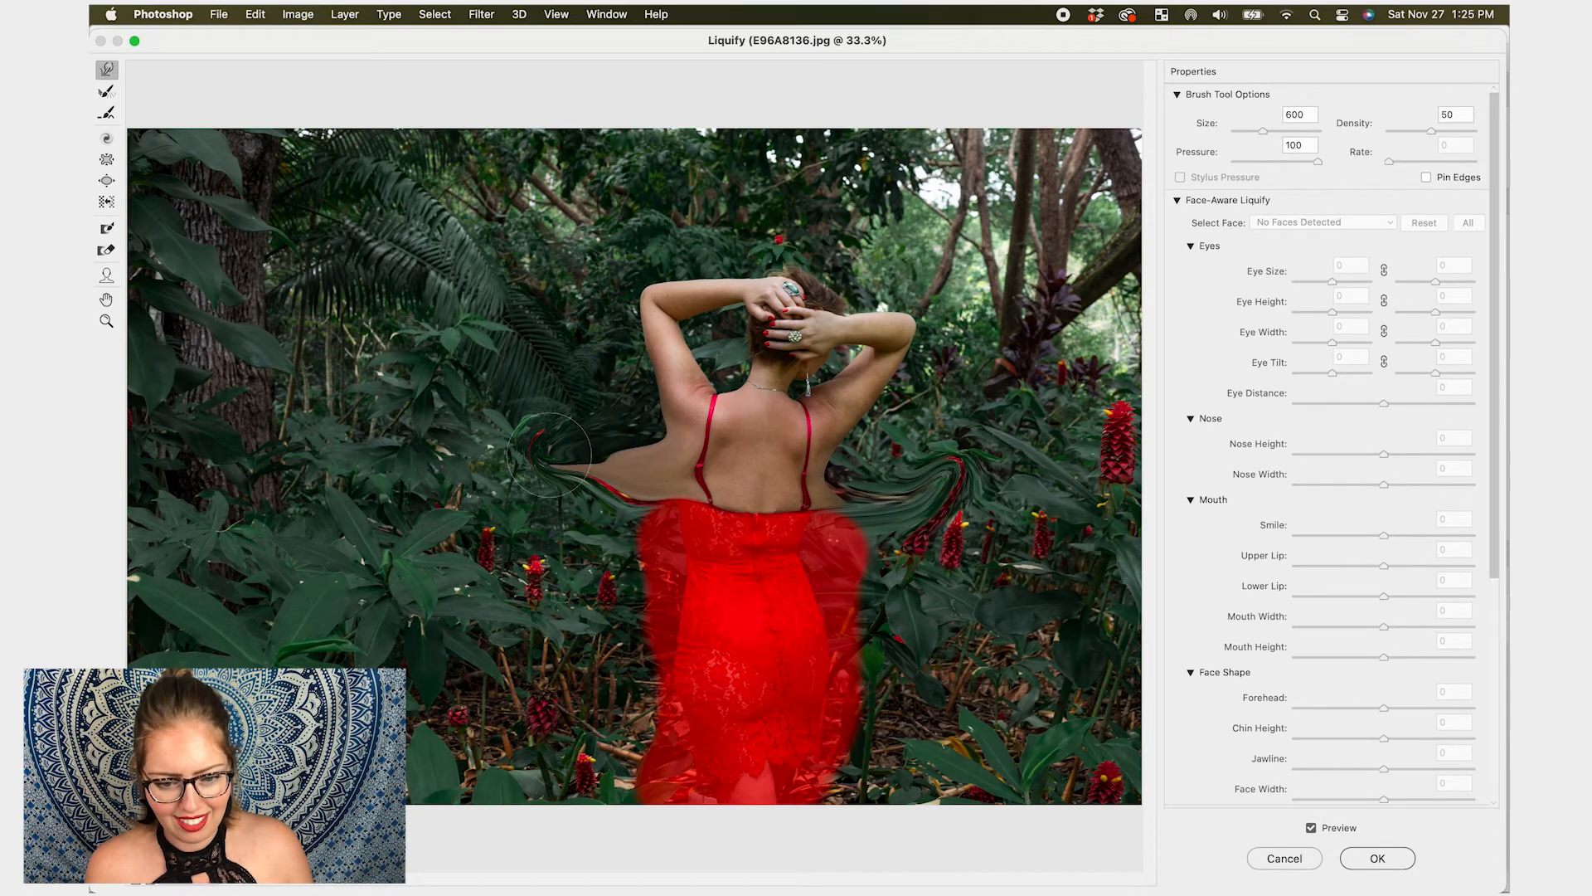
left_click_drag(761, 446, 916, 460)
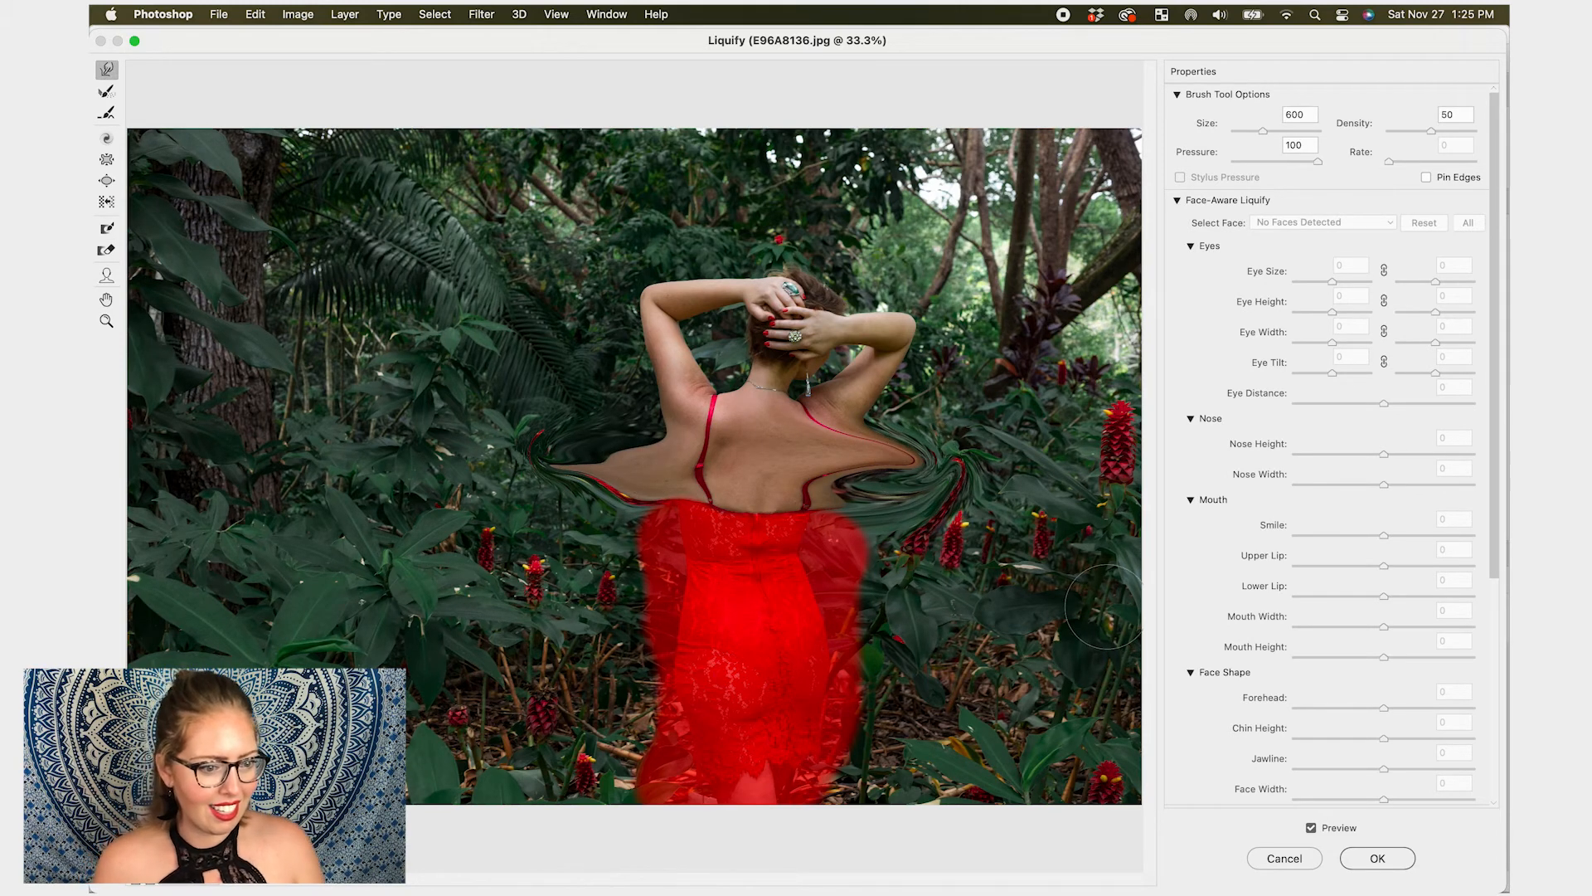
- Thaw part of the dress mask with the Thaw Mask tool at size 1500, then undo it
left_click(106, 249)
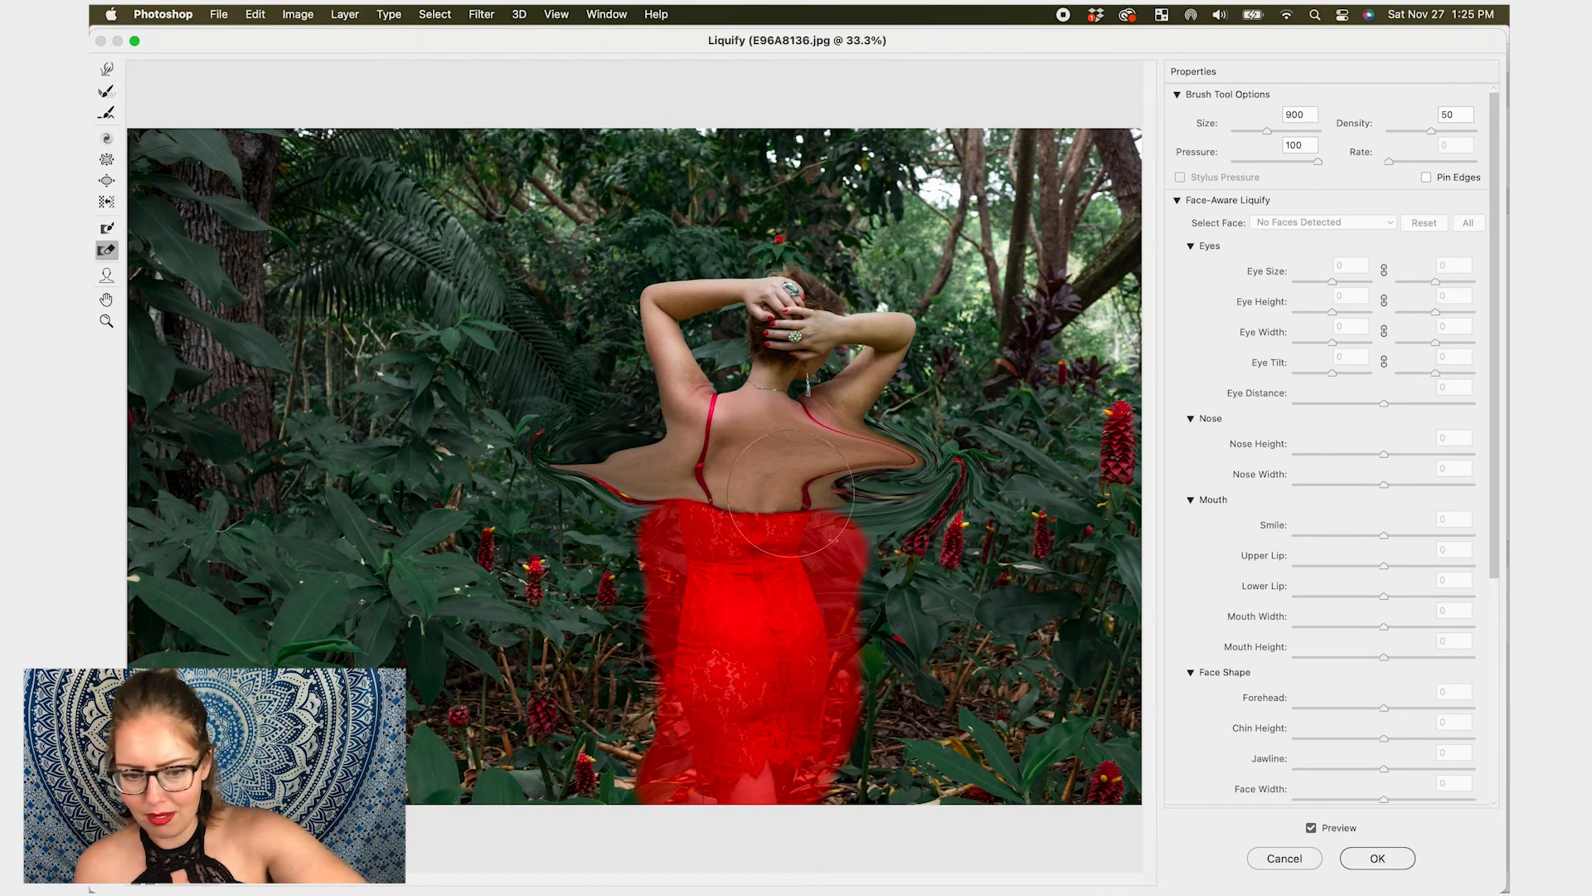
key("bracketright")
key("bracketright")
mouse_move(860, 539)
left_mouse_down()
mouse_move(658, 551)
mouse_move(869, 611)
mouse_move(742, 680)
mouse_move(747, 750)
left_mouse_up()
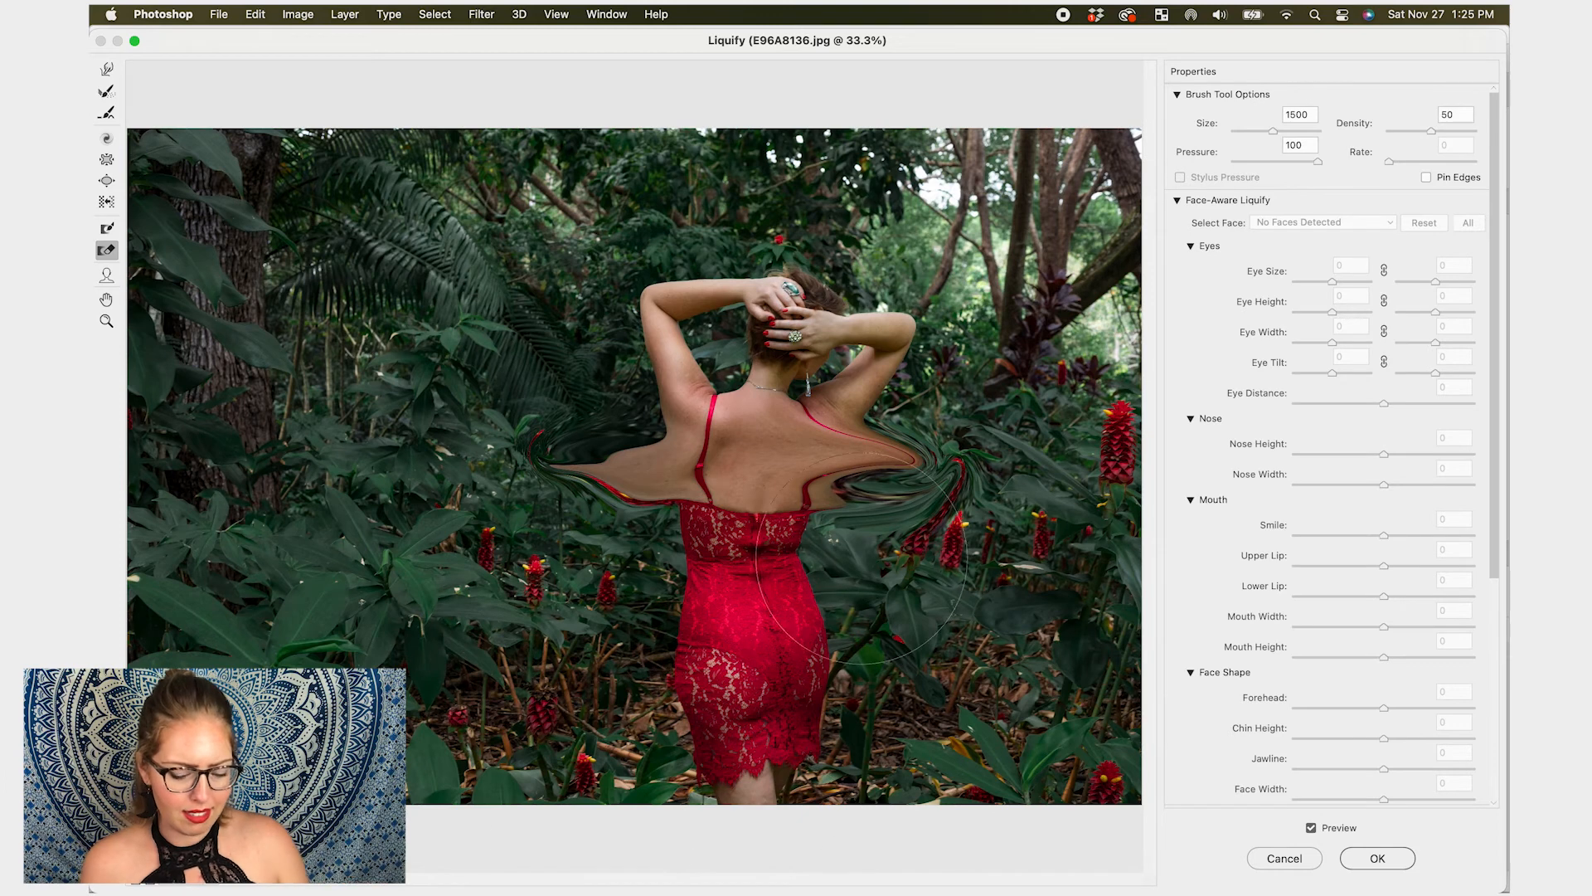
key("super+z")
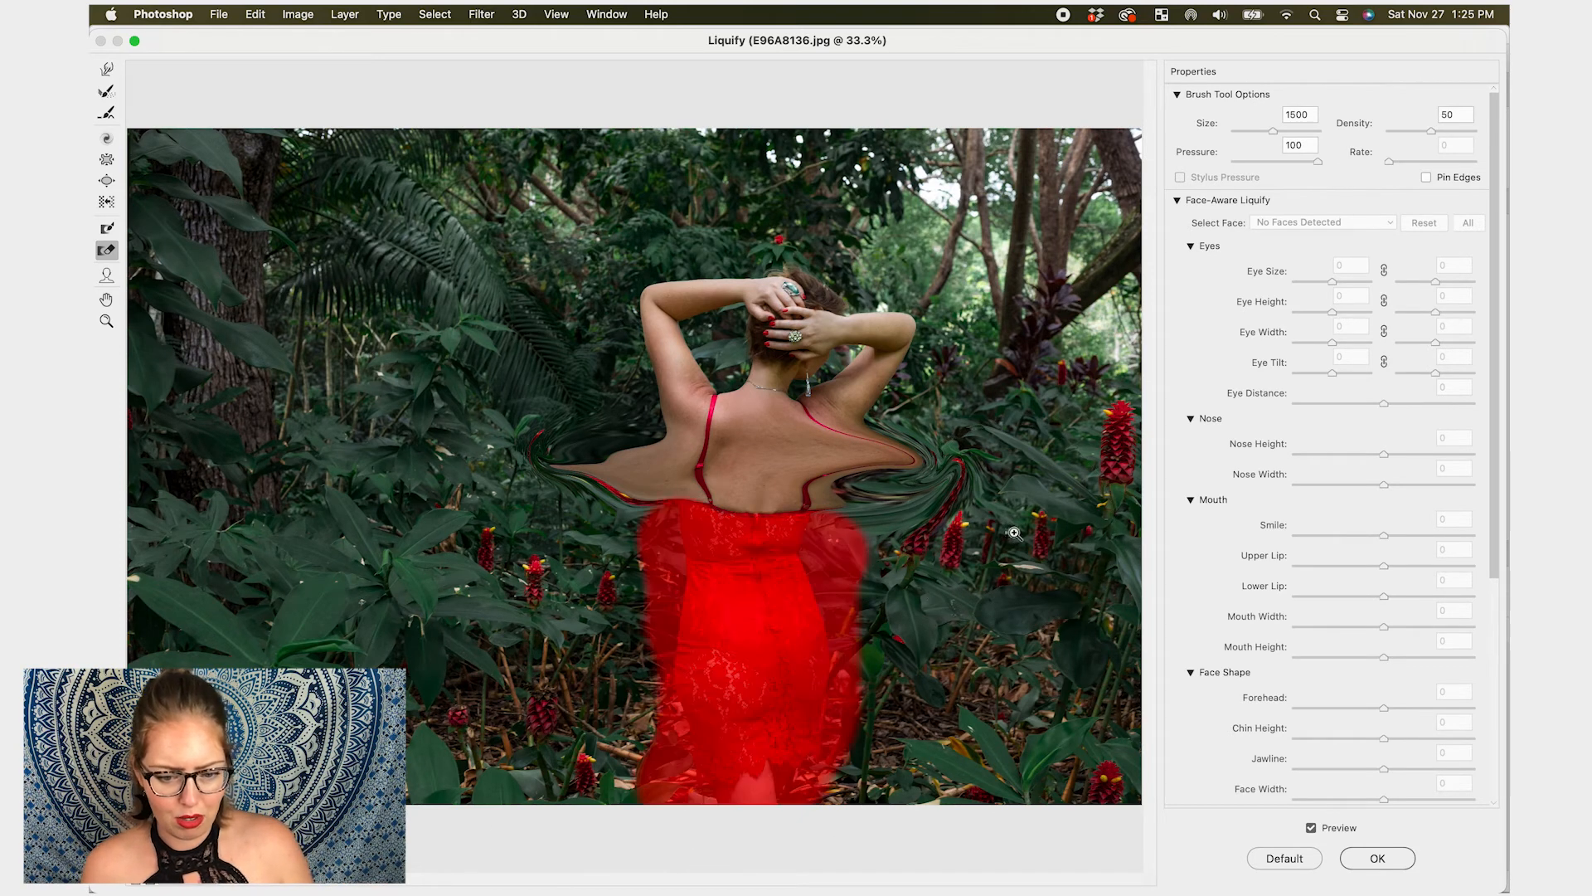
- Step back through the history to remove the warps and the freeze mask
key("super+alt+z")
key("super+alt+z")
key("super+alt+z")
key("super+alt+z")
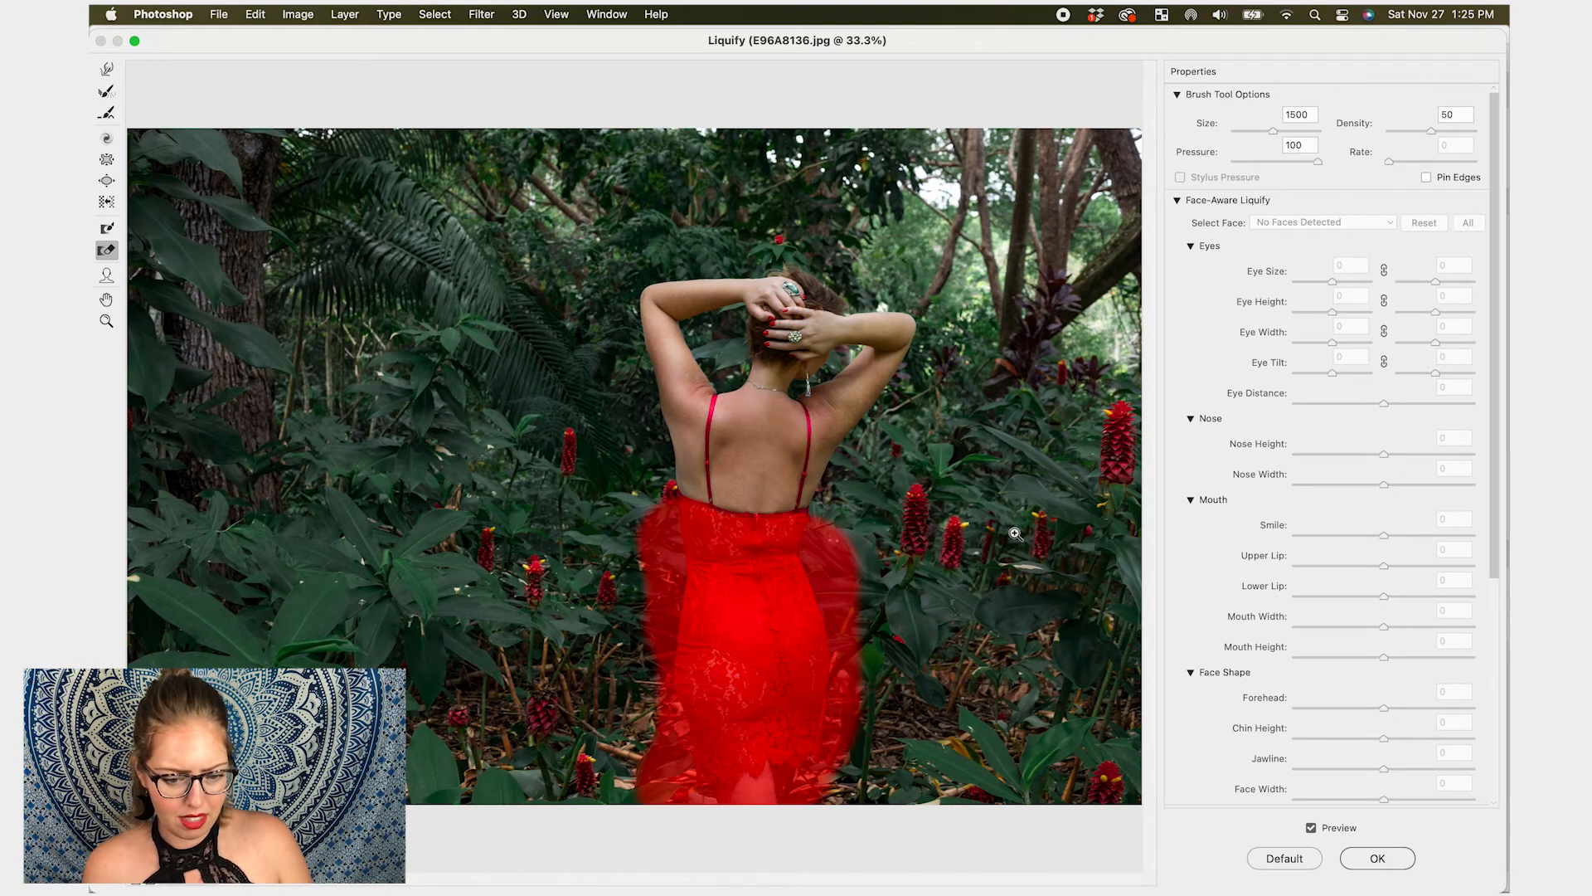
key("super+alt+z")
key("super+alt+z")
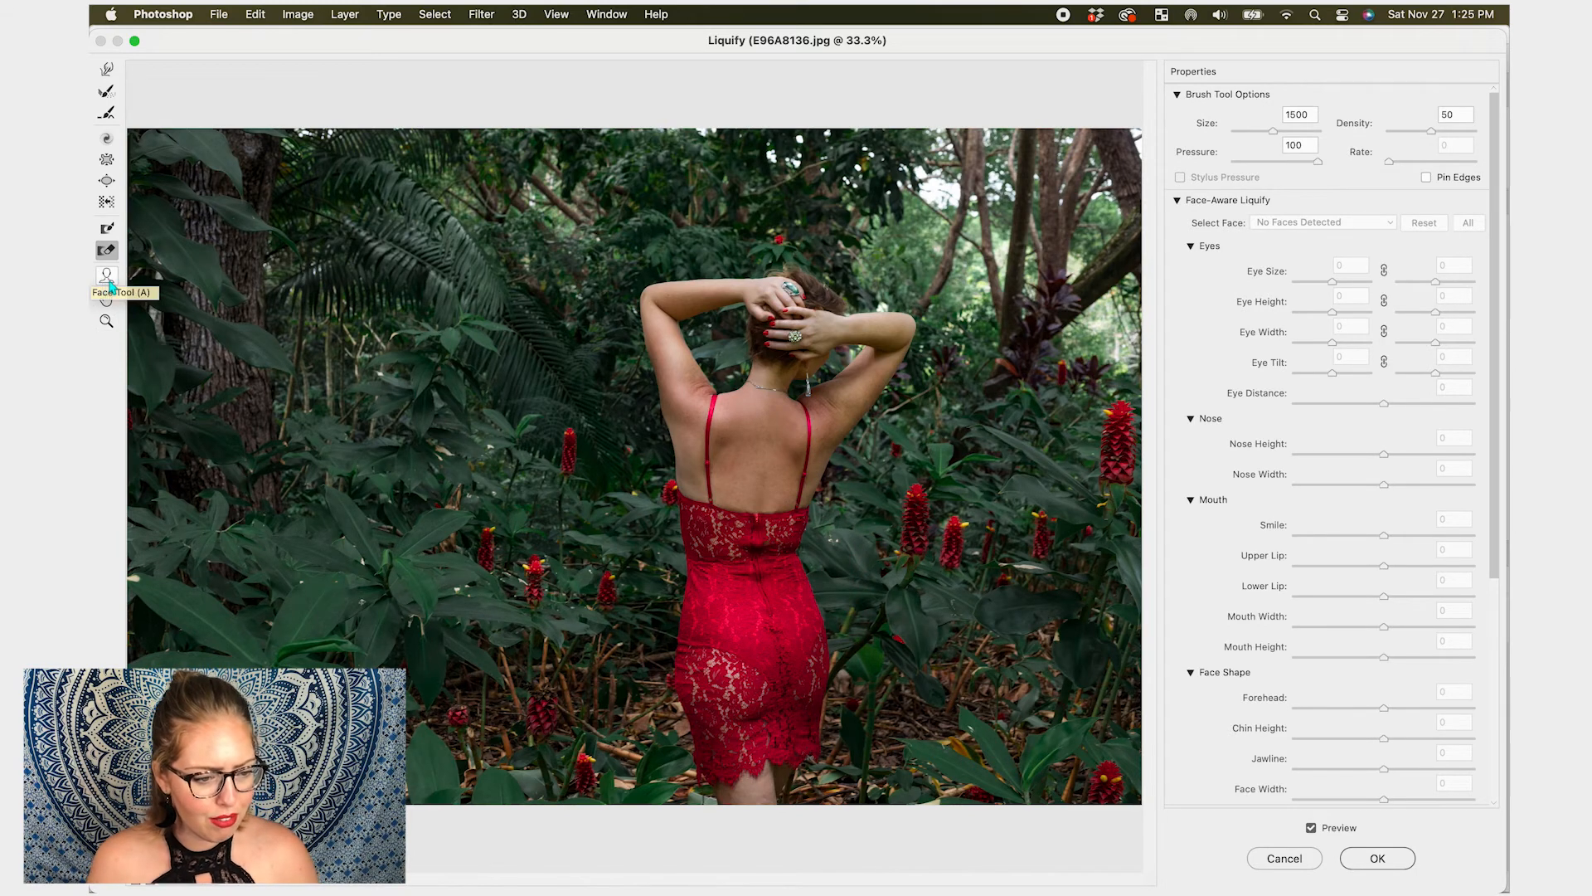
- Select the Face tool, dismiss the alert, and apply the Liquify changes
left_click(107, 276)
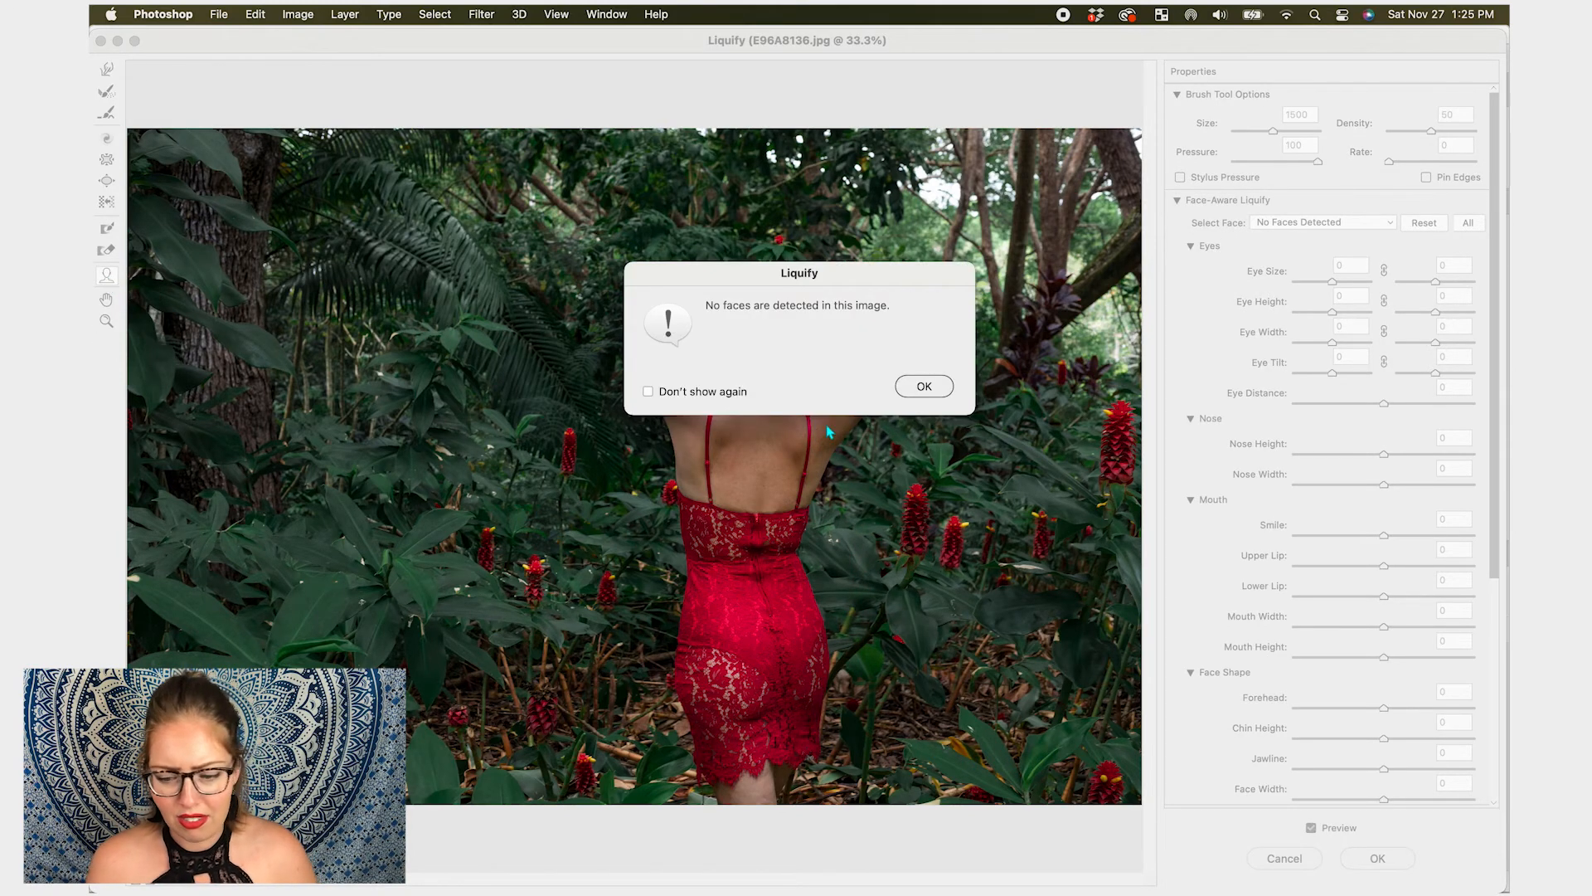
left_click(954, 390)
left_click(1376, 859)
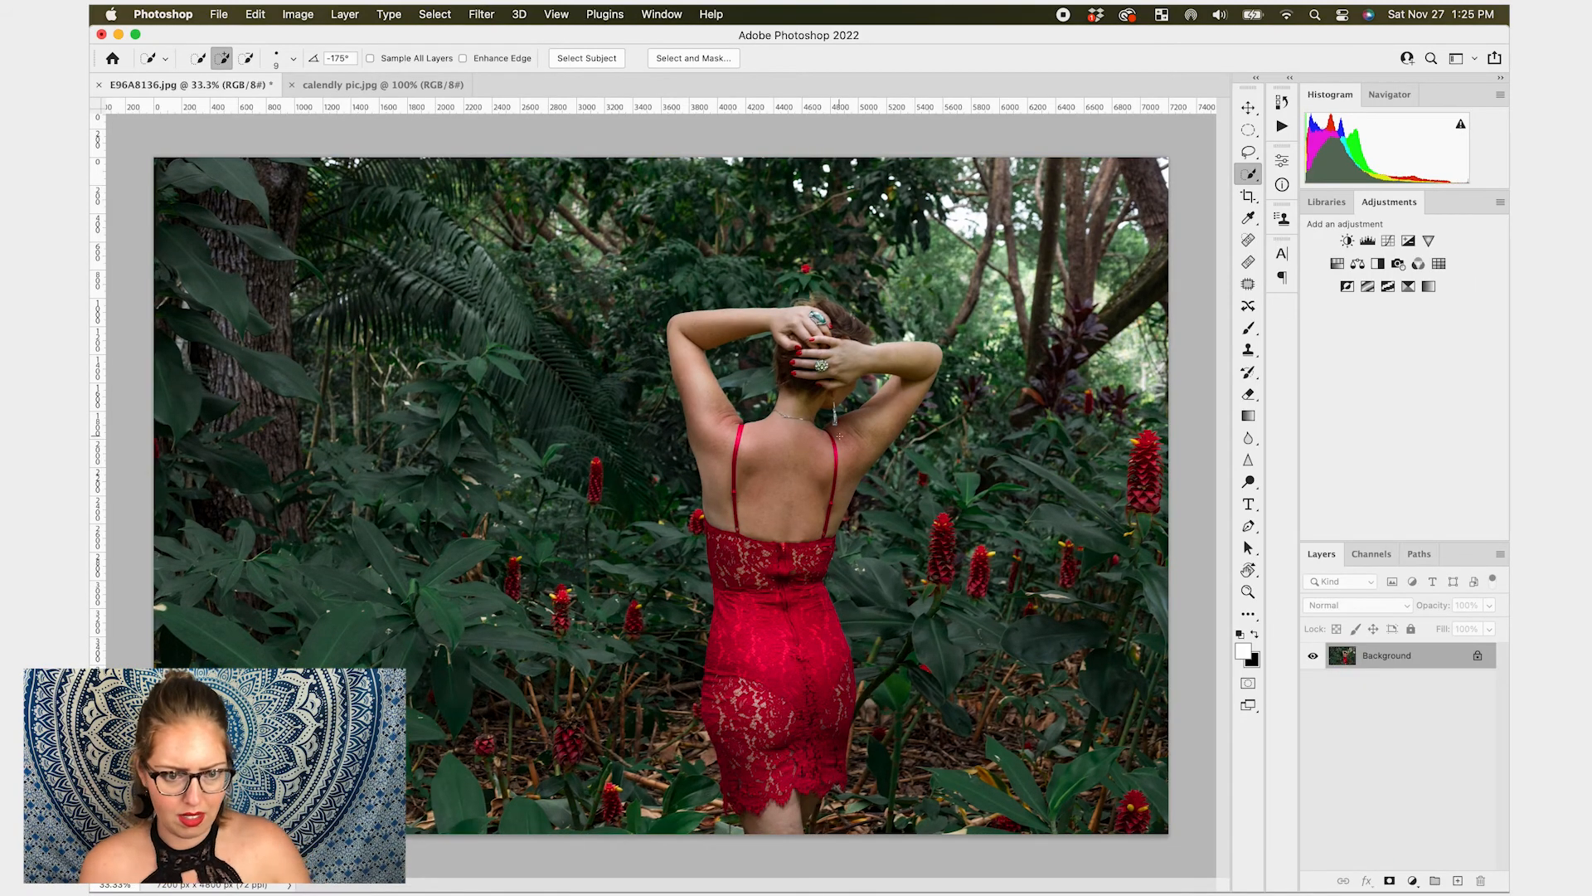
- Switch to the calendly pic document and open the Liquify filter
left_click(398, 86)
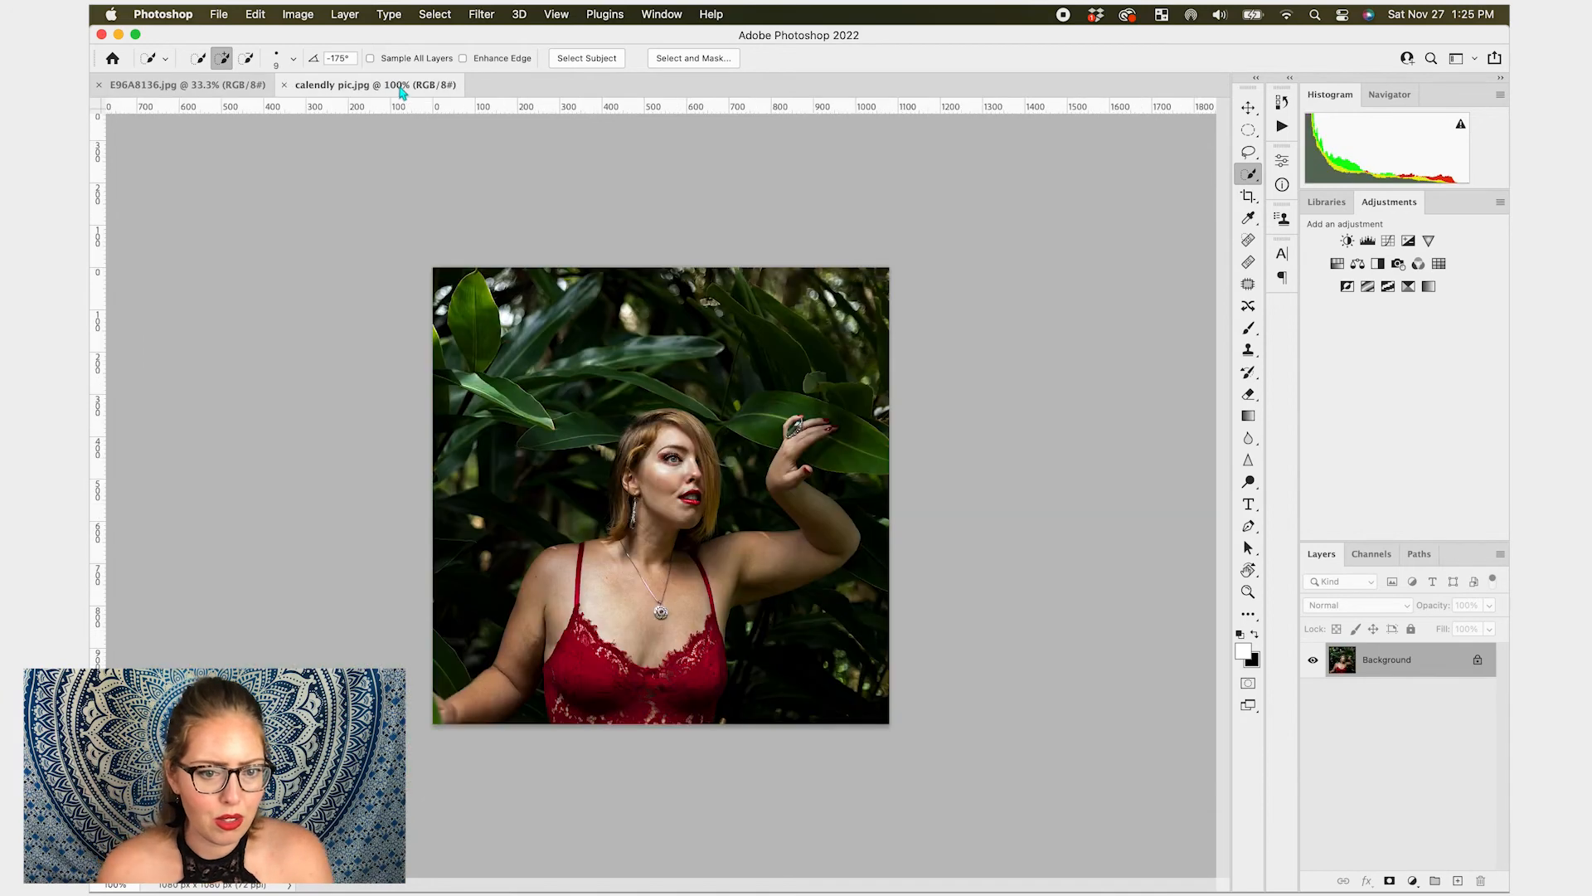
left_click(483, 15)
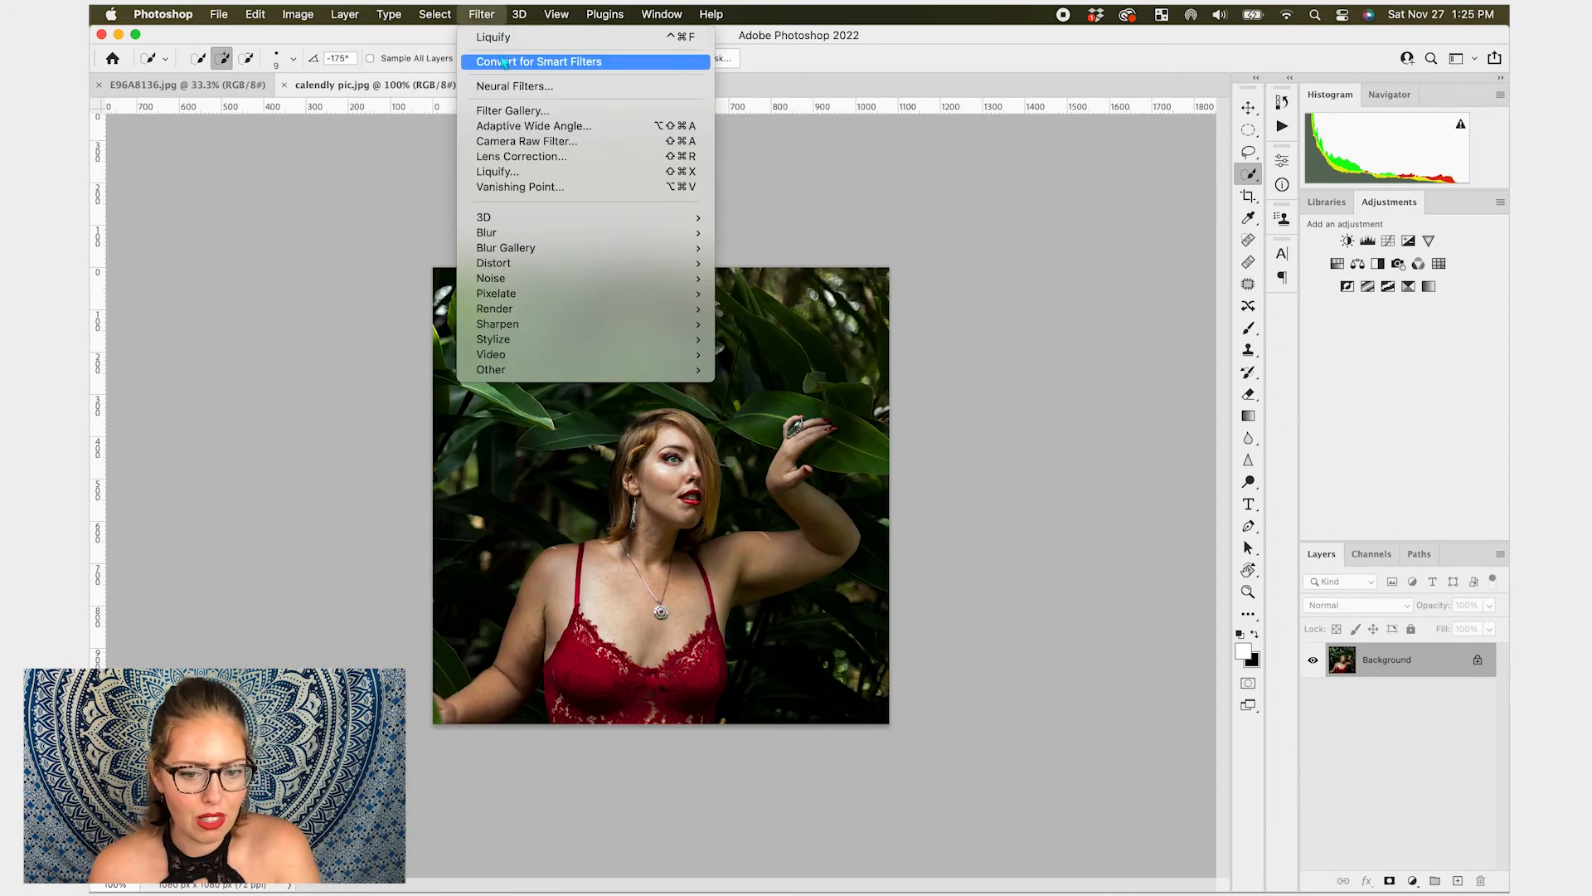
left_click(540, 173)
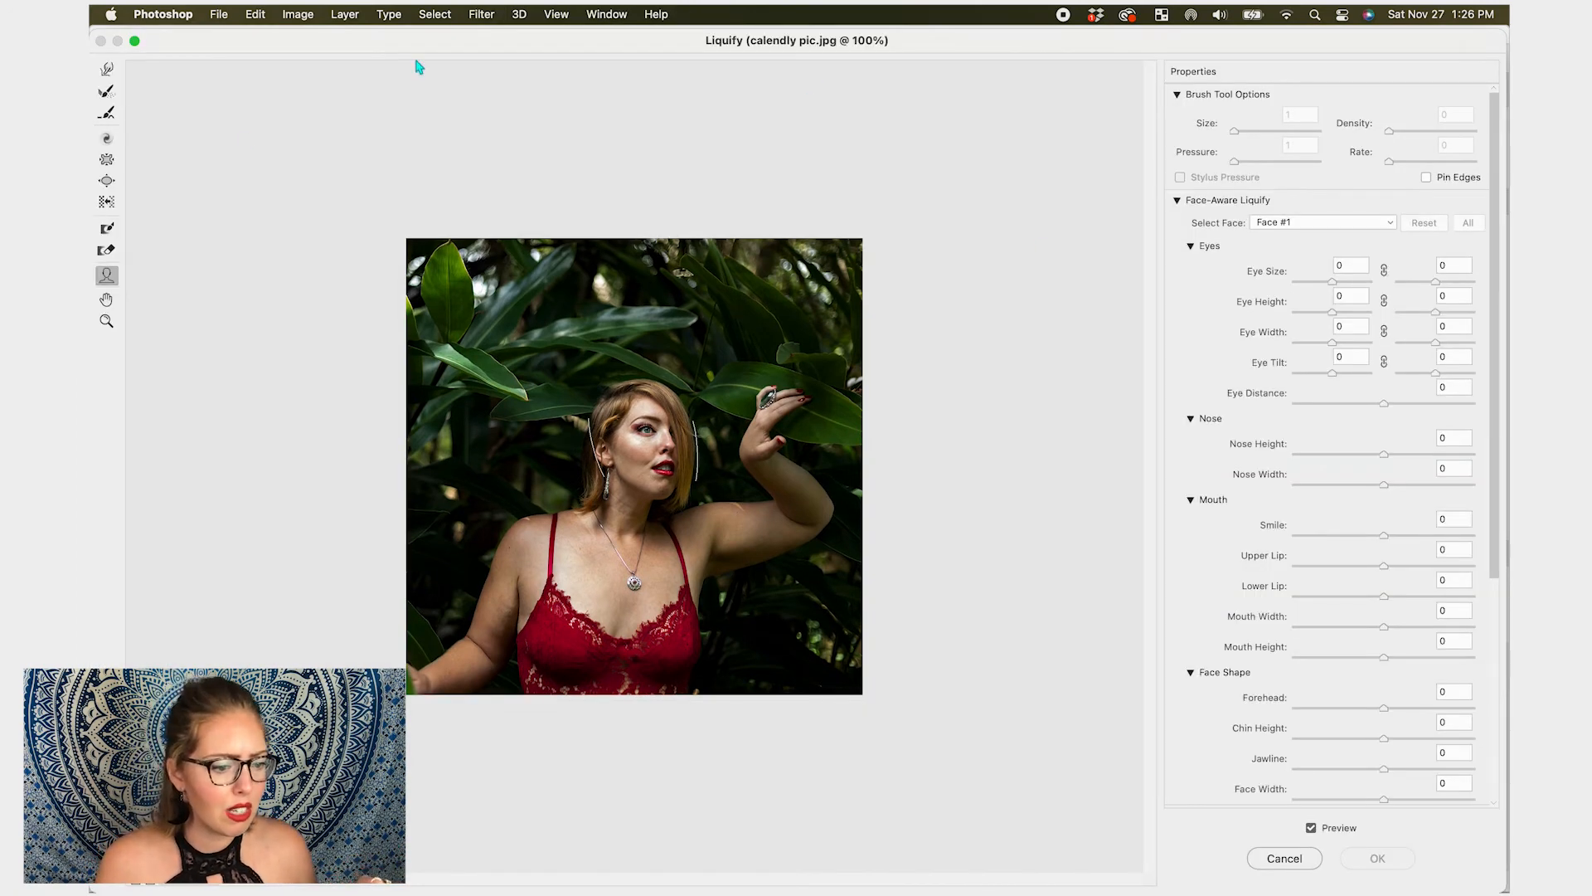
- Zoom in on the face and reshape the visible eye with the Face tool to eye size 71, height 100, width 89
mouse_move(643, 454)
key("super+plus")
key("super+plus")
mouse_move(663, 330)
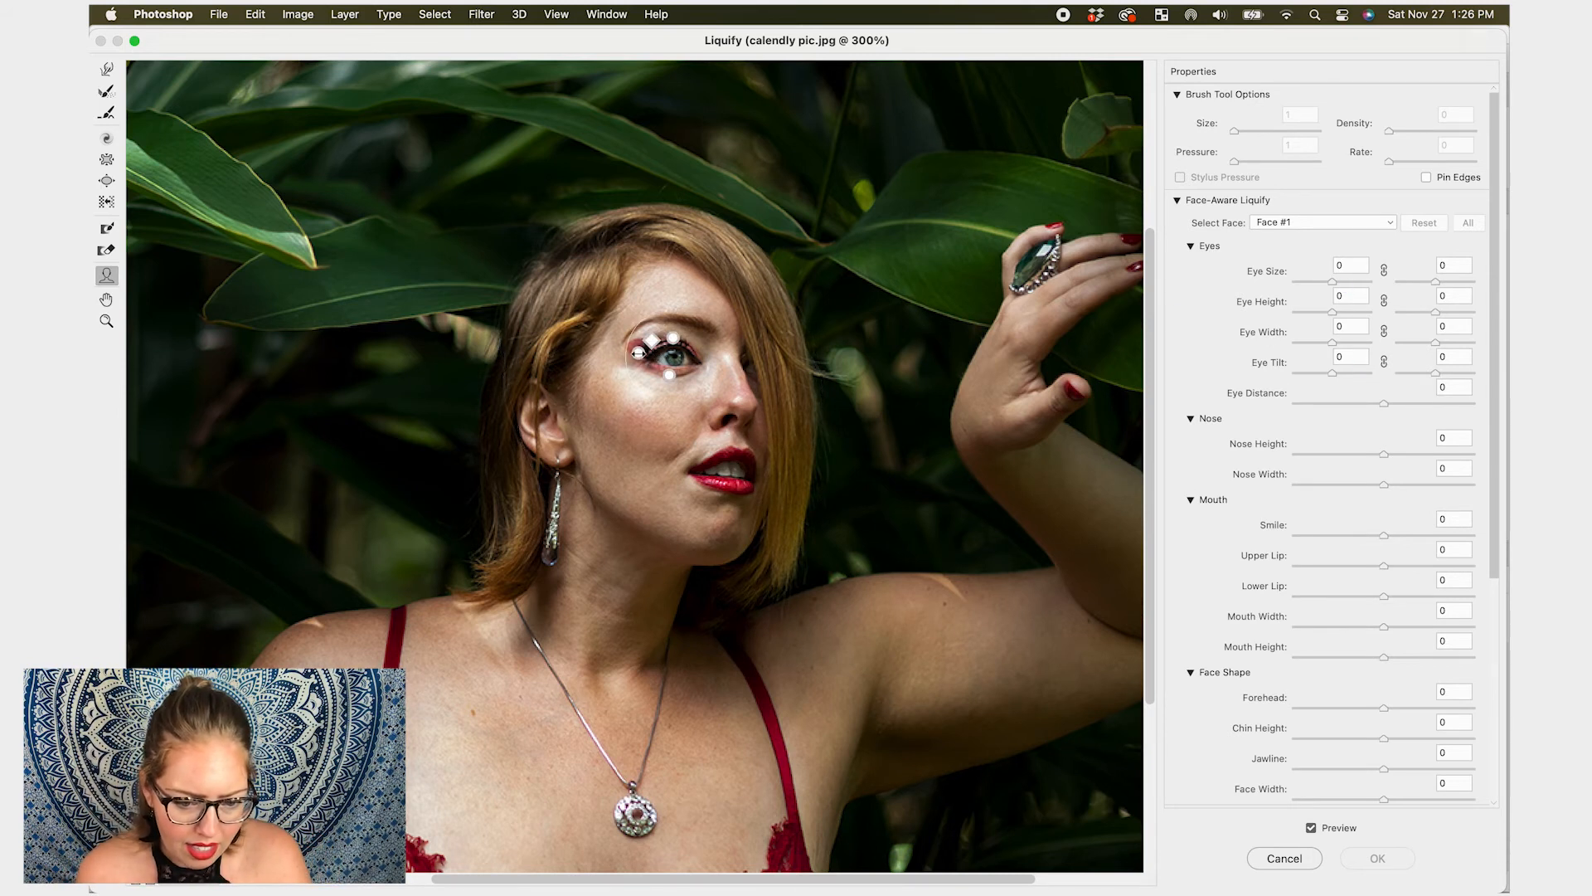
left_click_drag(630, 350, 675, 320)
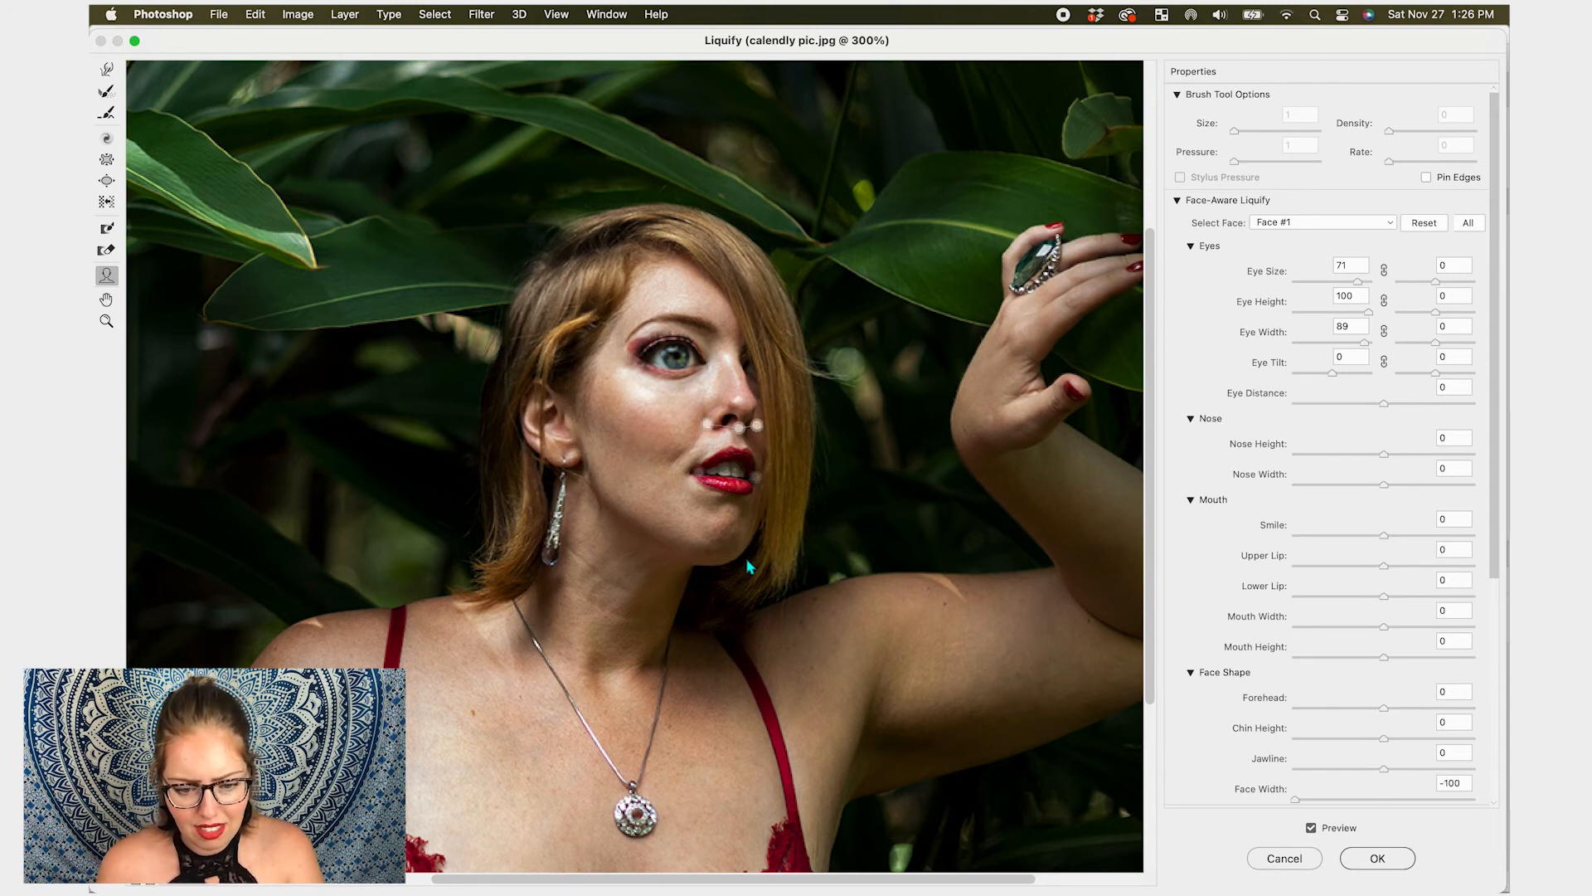
- Adjust chin height to 4, forehead to -7 and face width to -61 on the face, then apply Liquify
mouse_move(722, 541)
left_mouse_down()
mouse_move(743, 626)
mouse_move(730, 556)
left_mouse_up()
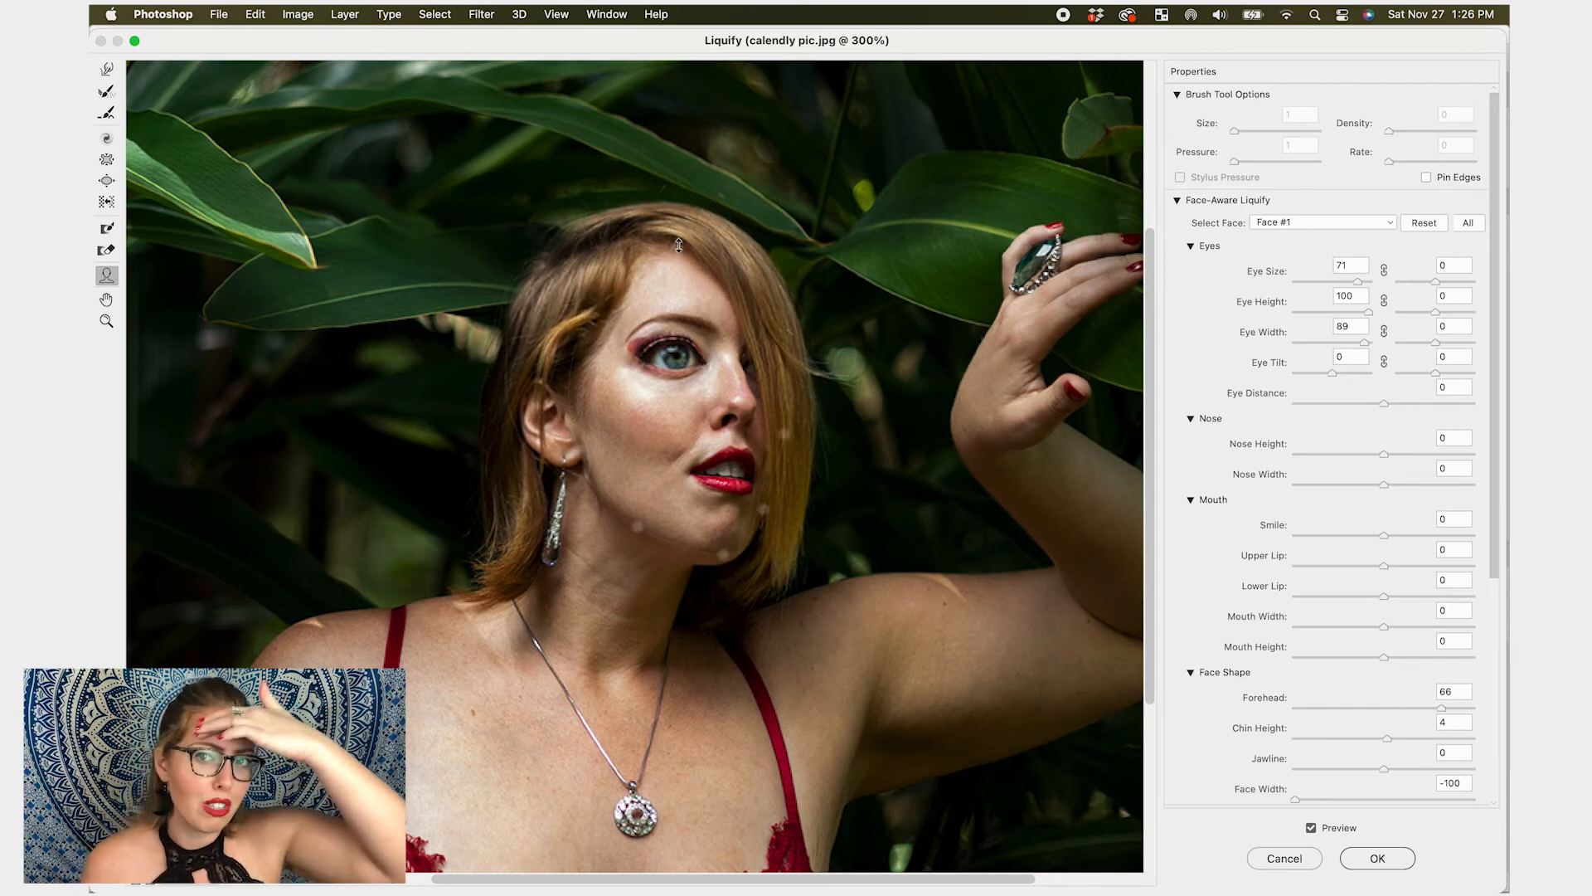
left_click_drag(678, 245, 678, 246)
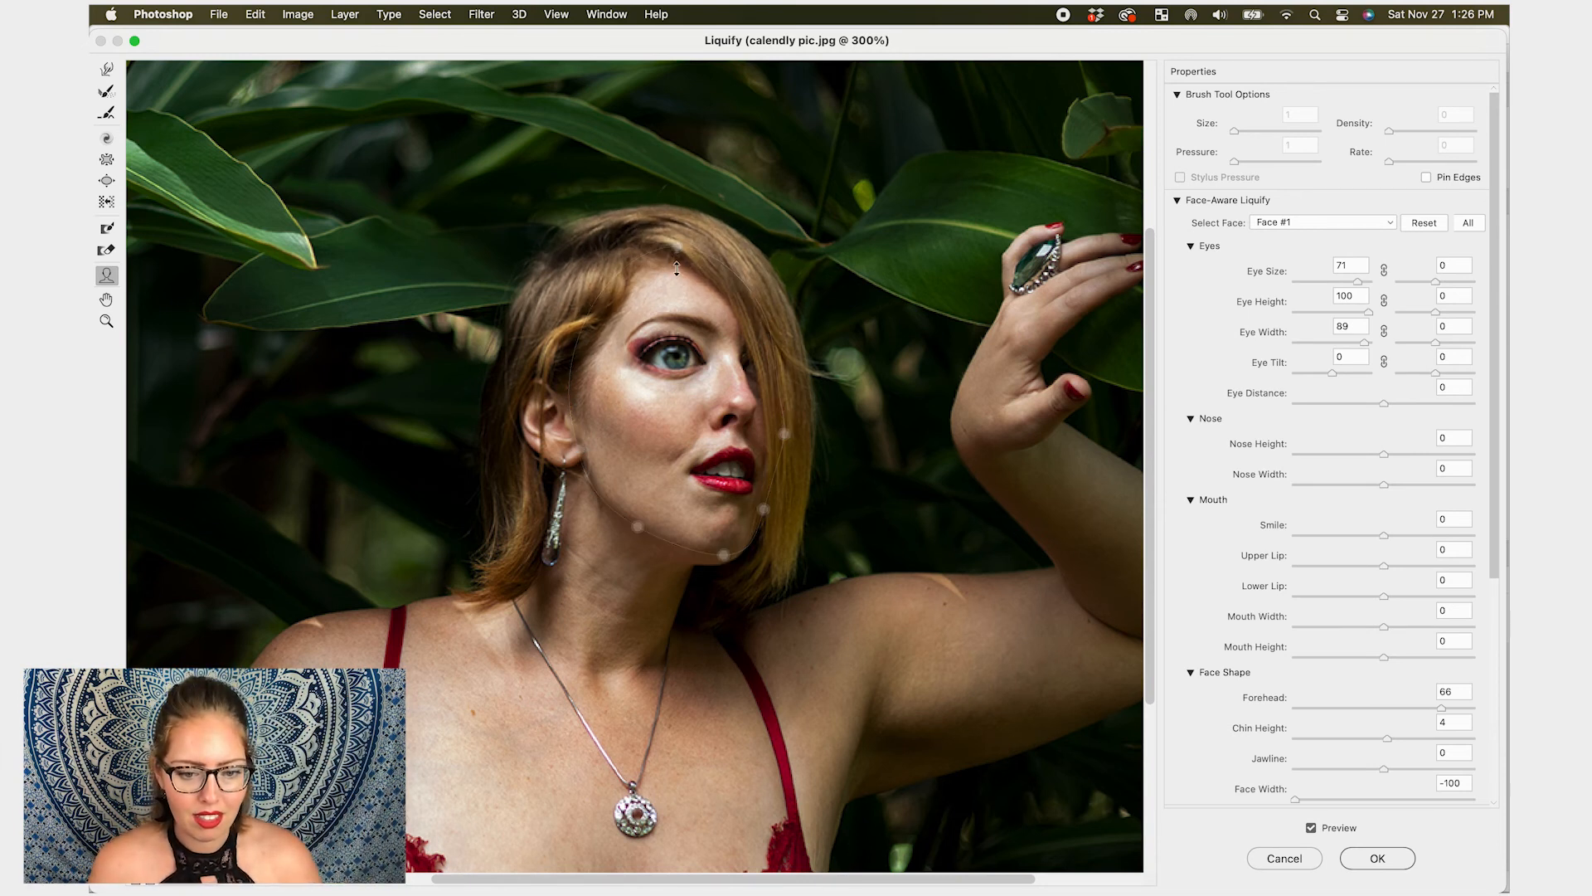
left_click_drag(676, 258, 680, 259)
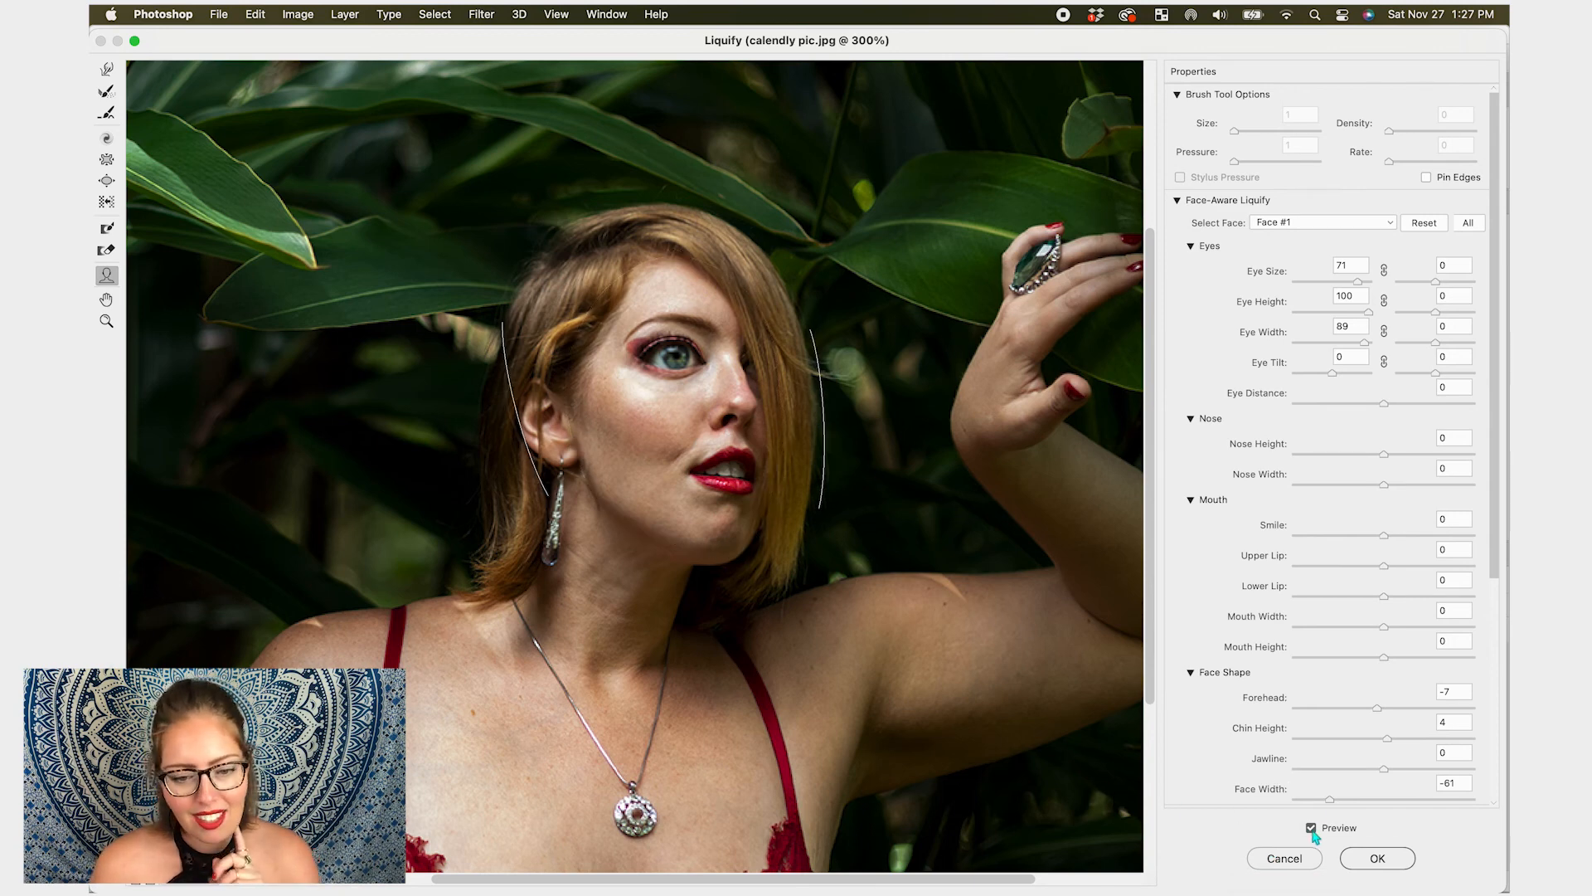
left_click(1370, 855)
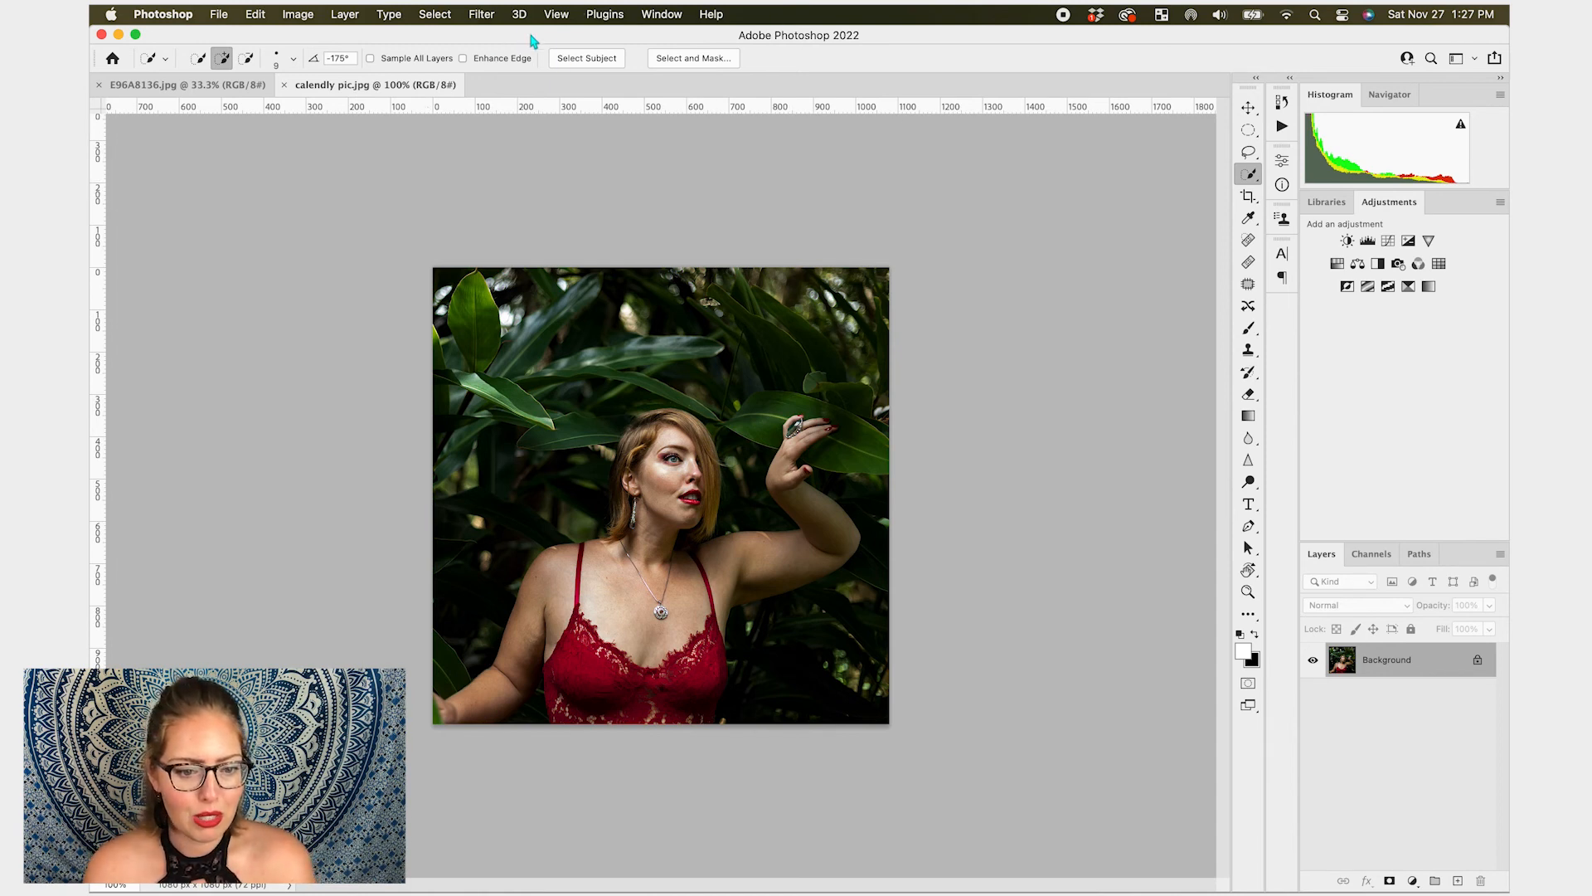
- Convert the background layer to a Smart Object
left_click(482, 14)
left_click(580, 171)
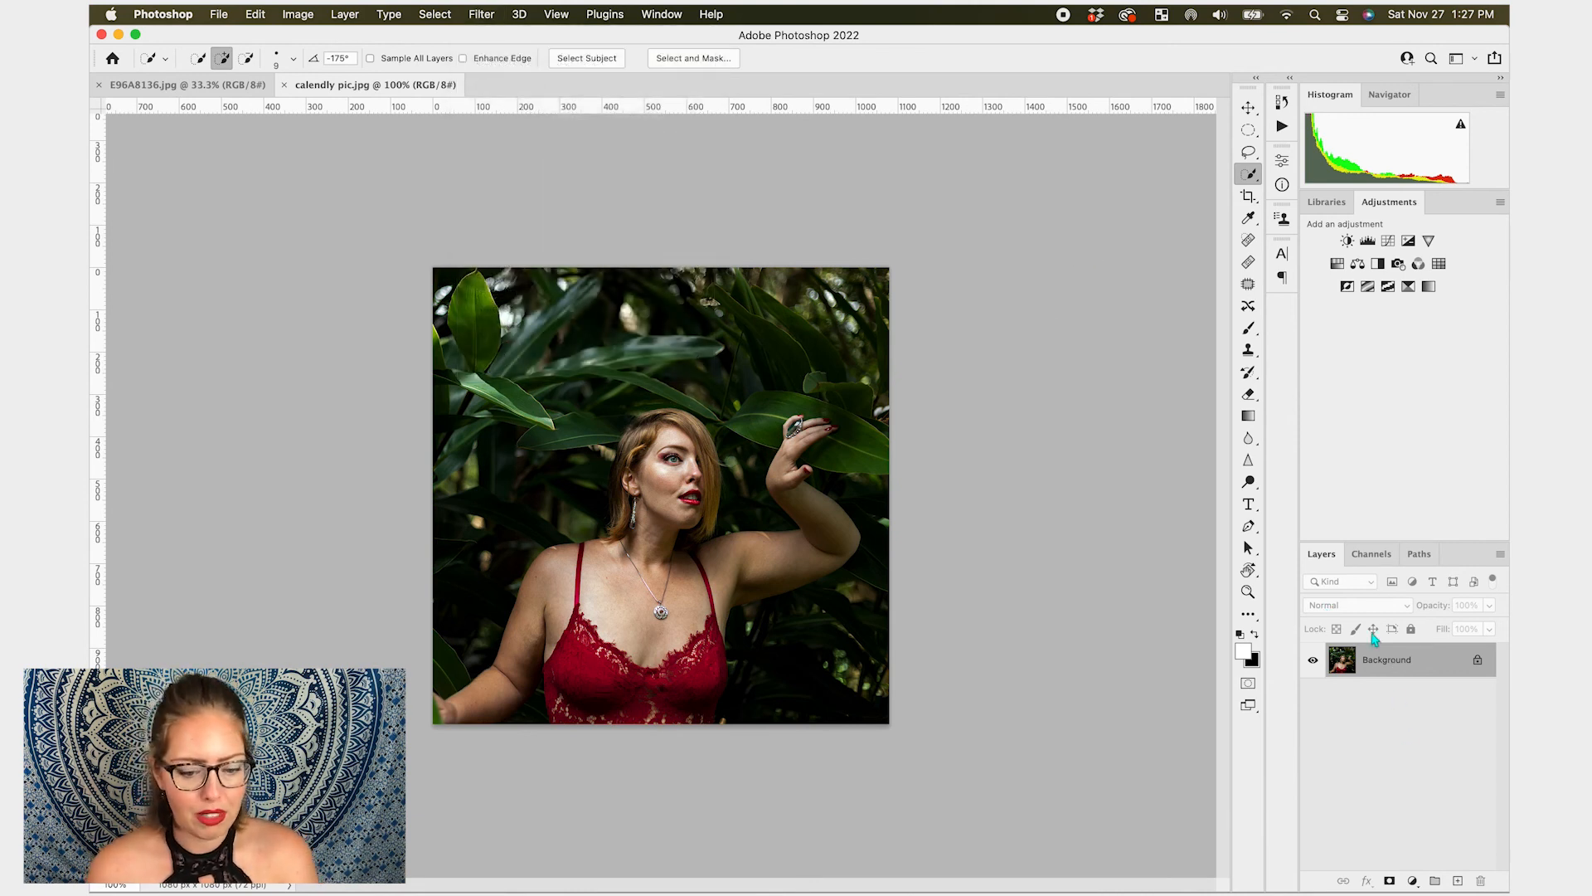
right_click(1397, 670)
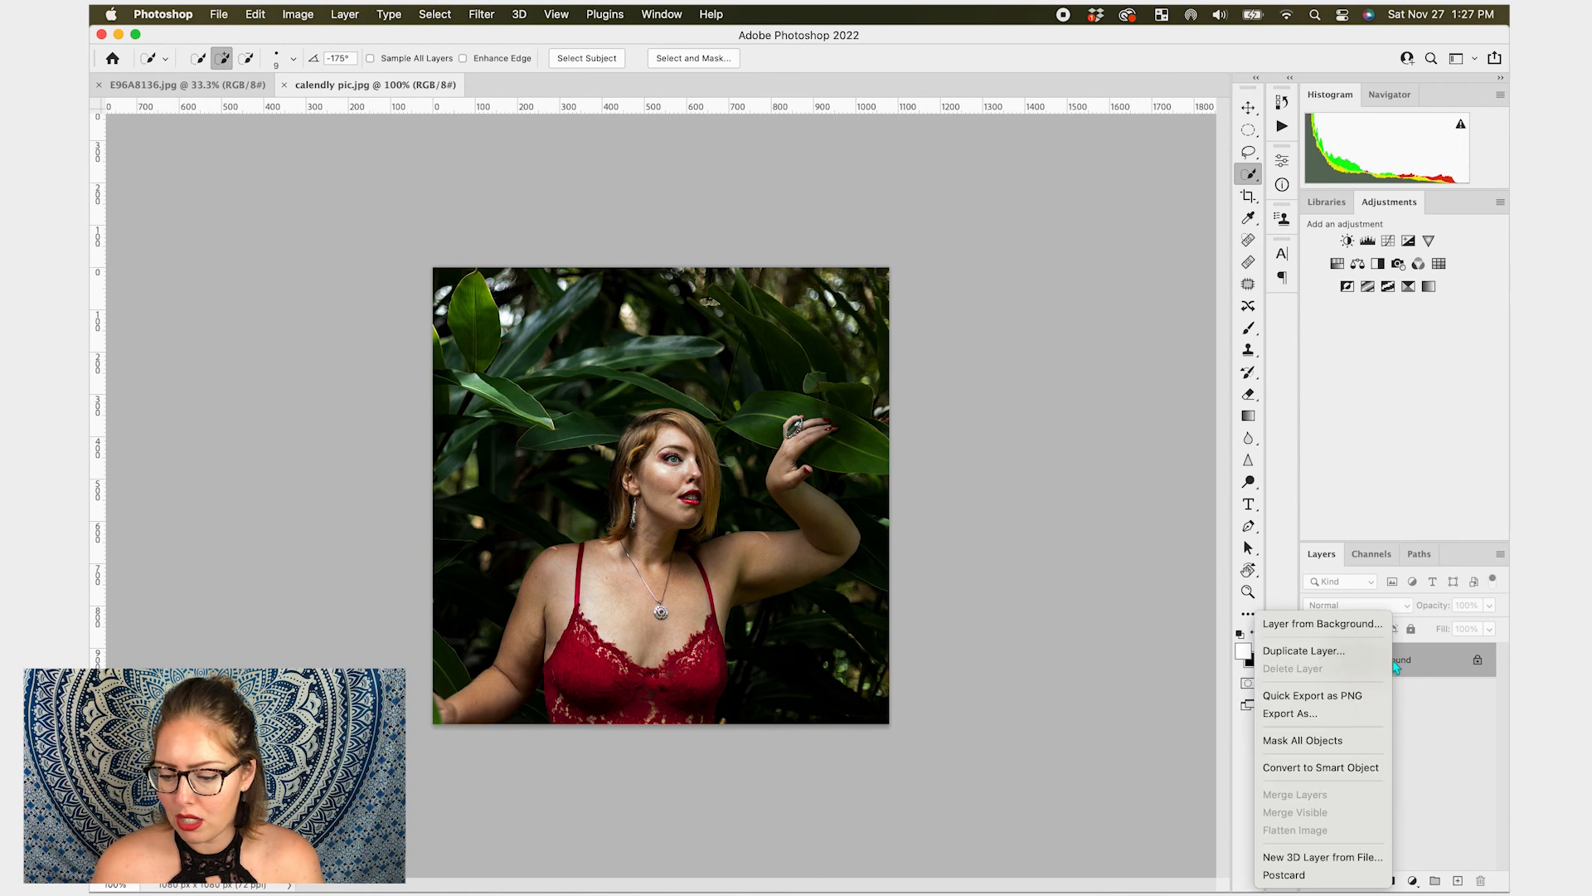
left_click(1344, 768)
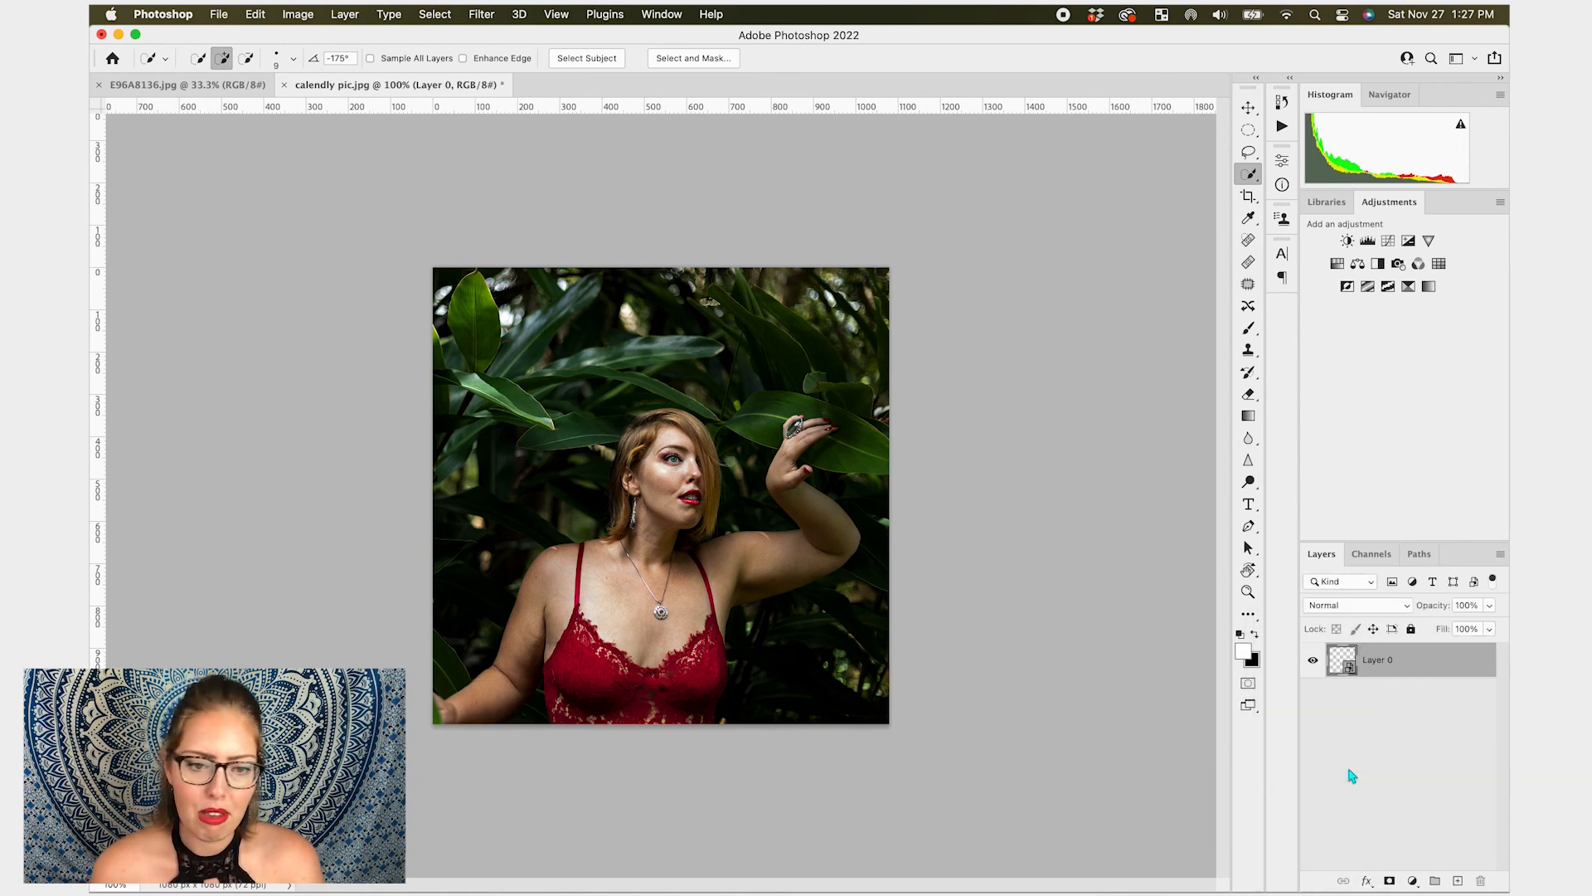
- Apply Liquify as a smart filter, enlarging the eye size with its slider
left_click(482, 14)
left_click(578, 173)
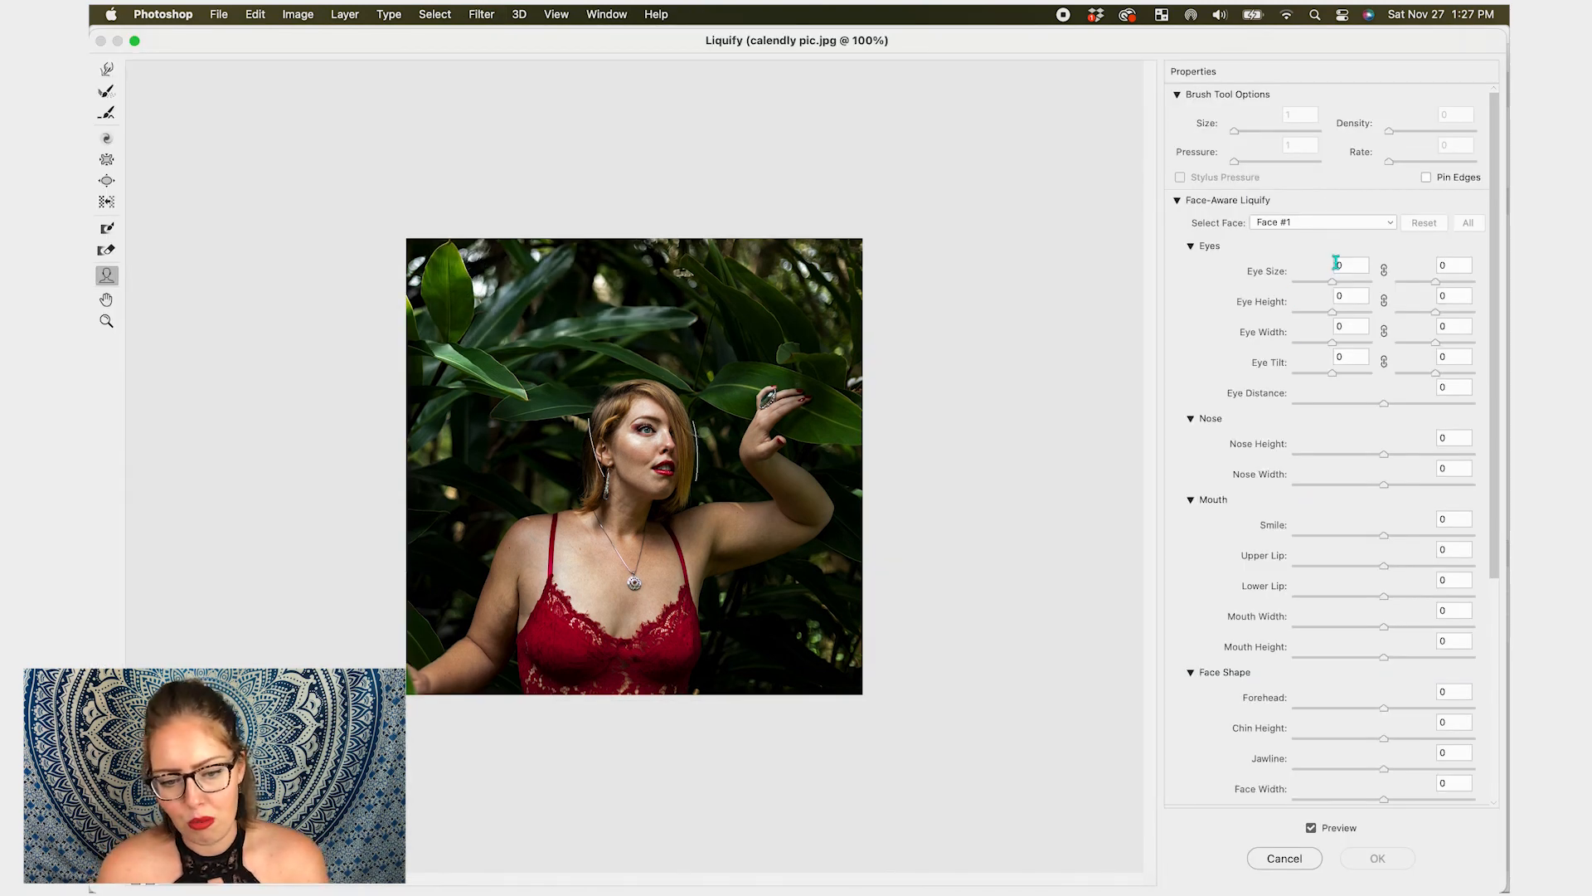
left_click_drag(1332, 282, 1398, 292)
left_click(1400, 861)
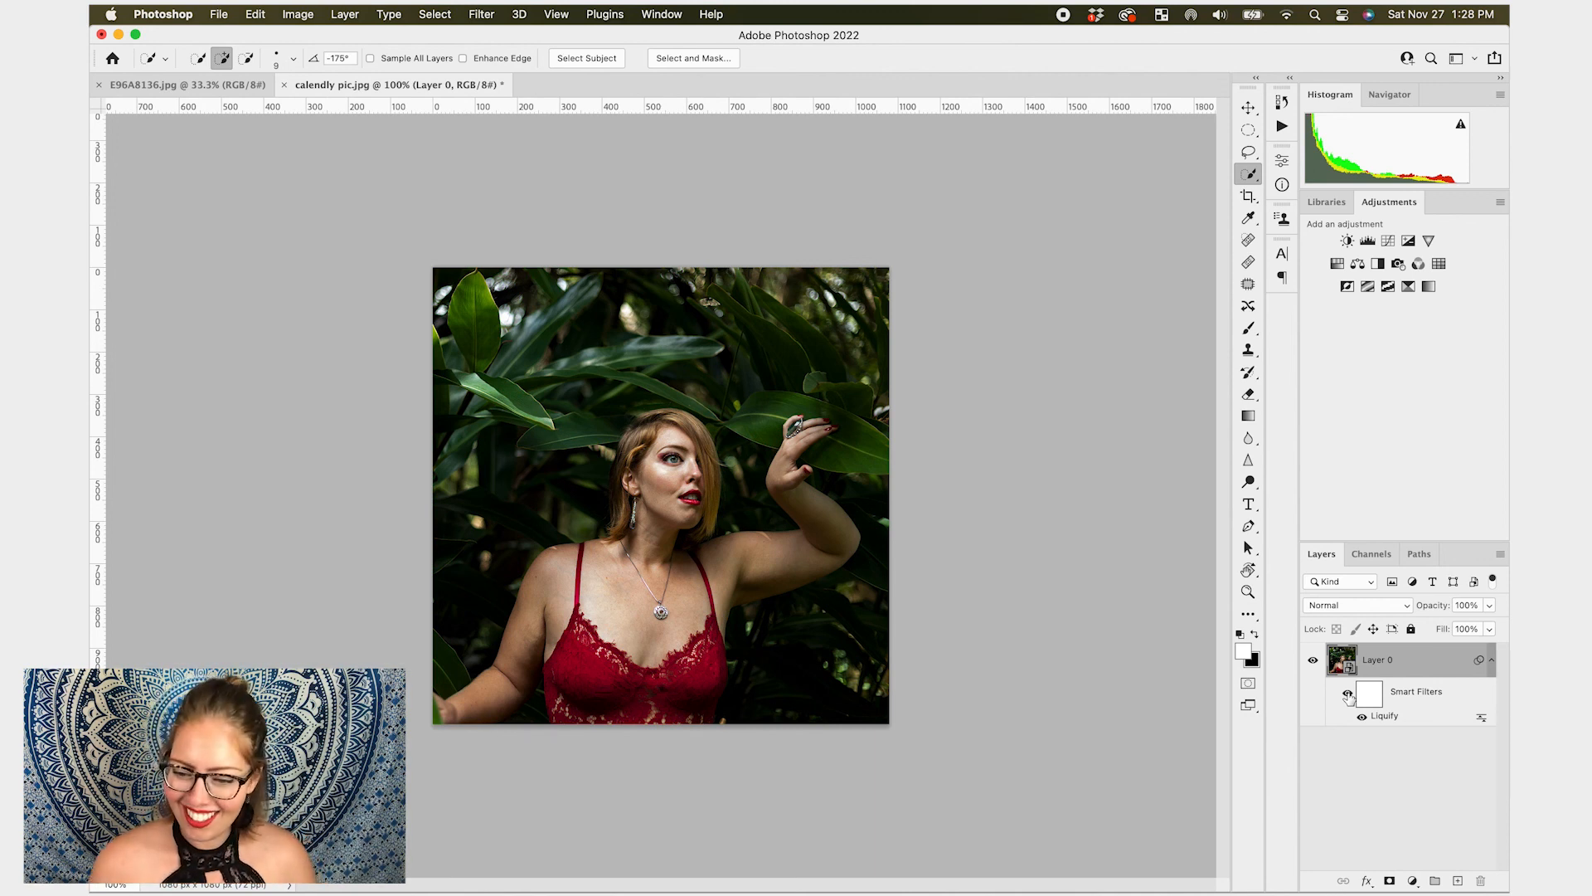
- Toggle the Liquify smart filter's visibility, then re-edit it to lower the nose height
left_click(1347, 694)
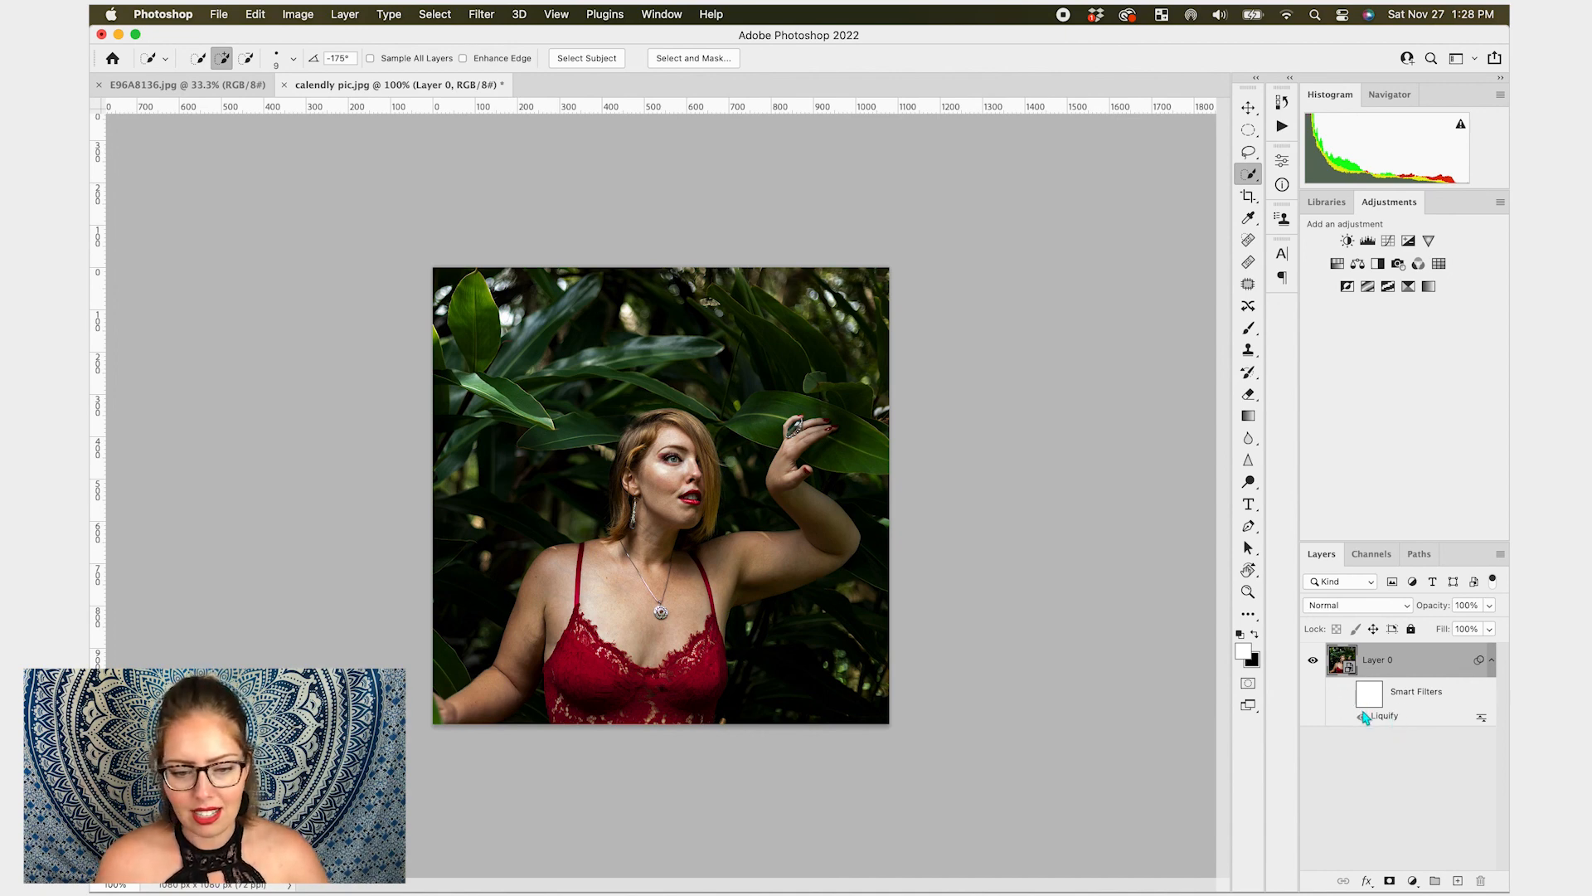
double_click(1373, 716)
left_click_drag(1379, 456, 1309, 455)
left_click(1393, 860)
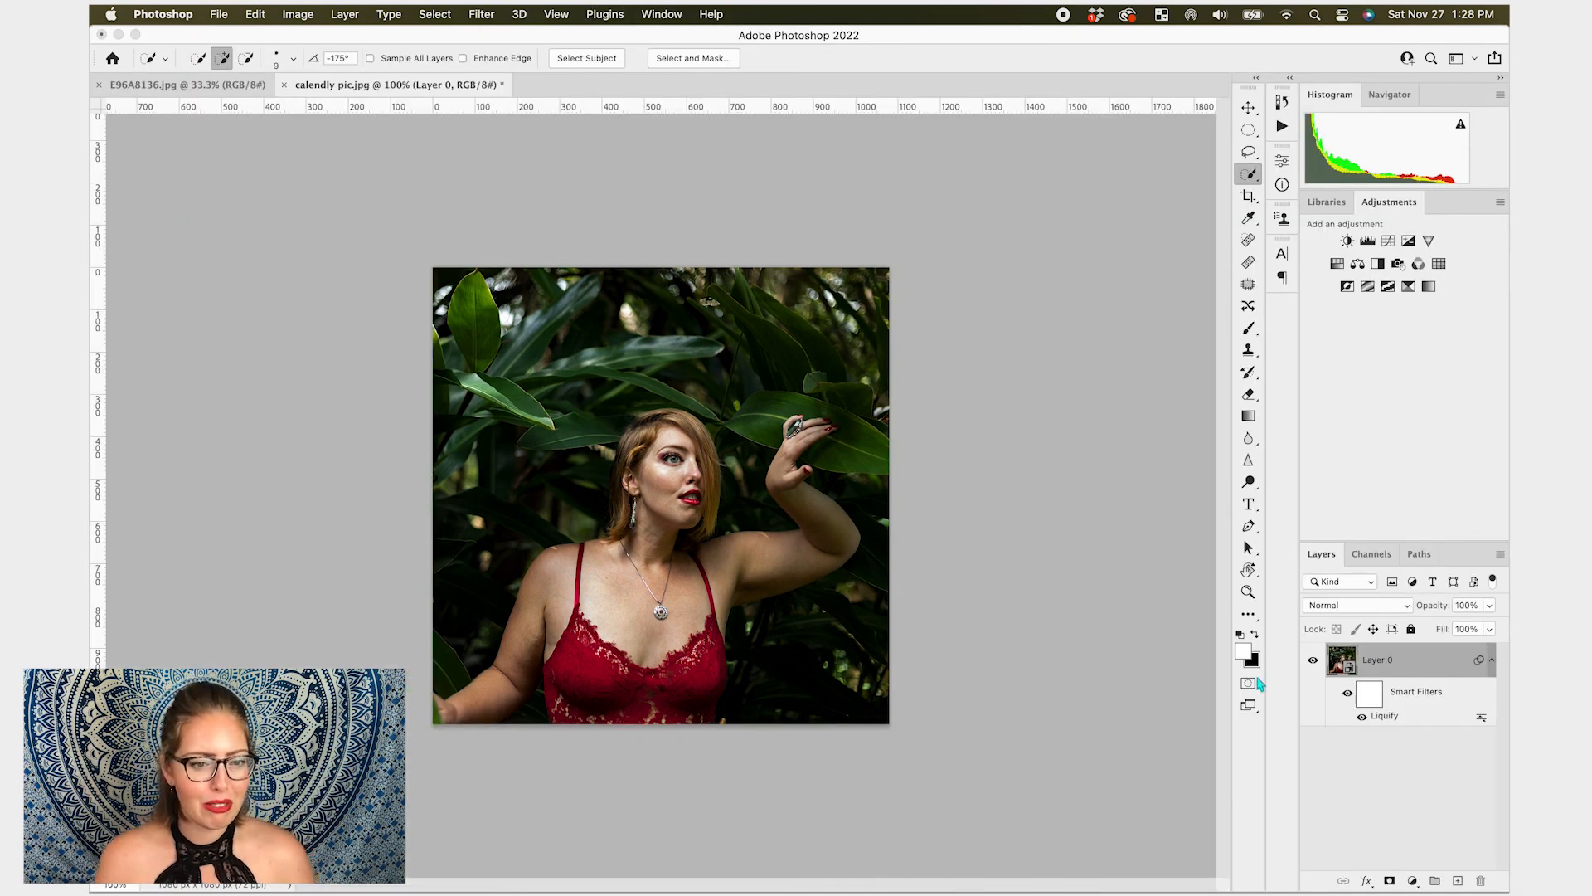